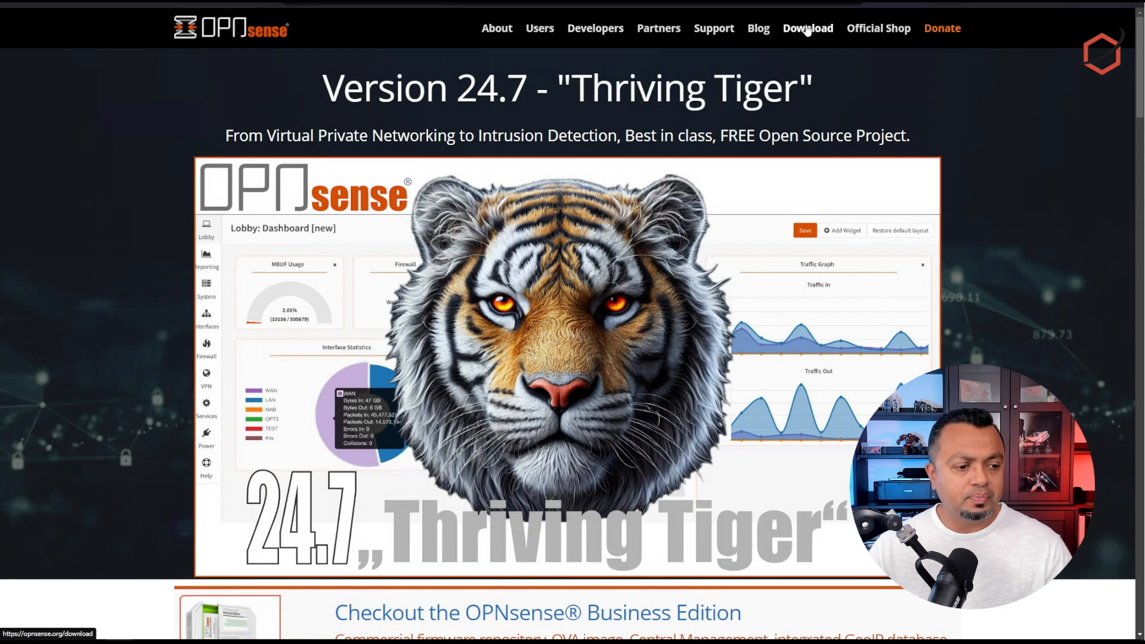
# Step: Download the OPNsense amd64 dvd ISO installer from the LeaseWeb mirror
pyautogui.click(808, 30)
pyautogui.scroll(-2, 440, 450)
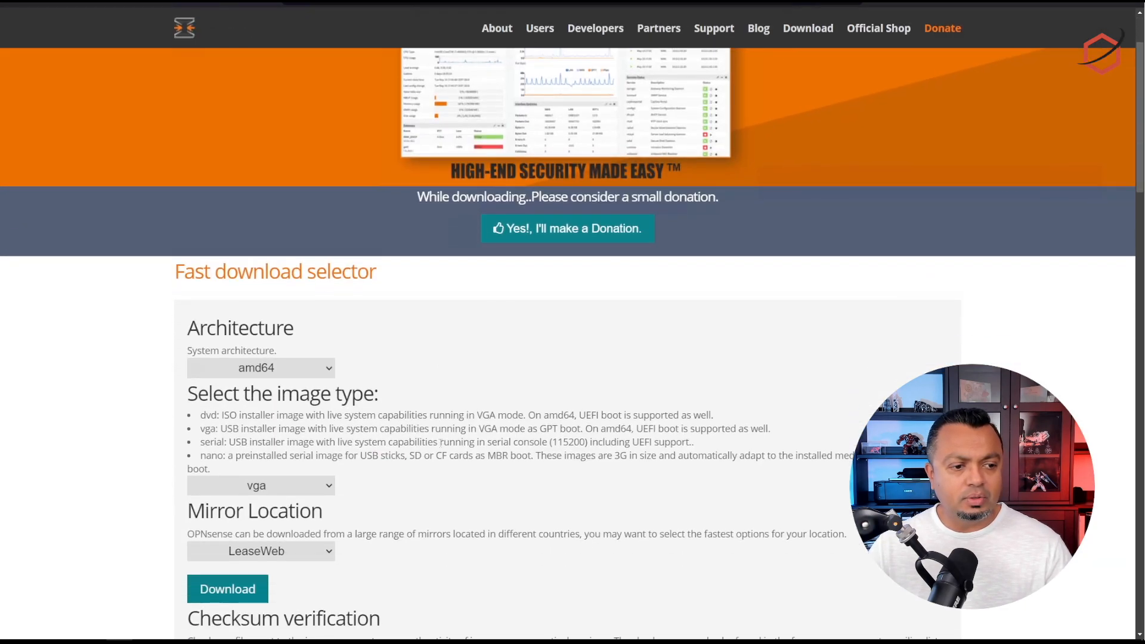
pyautogui.click(329, 376)
pyautogui.click(303, 387)
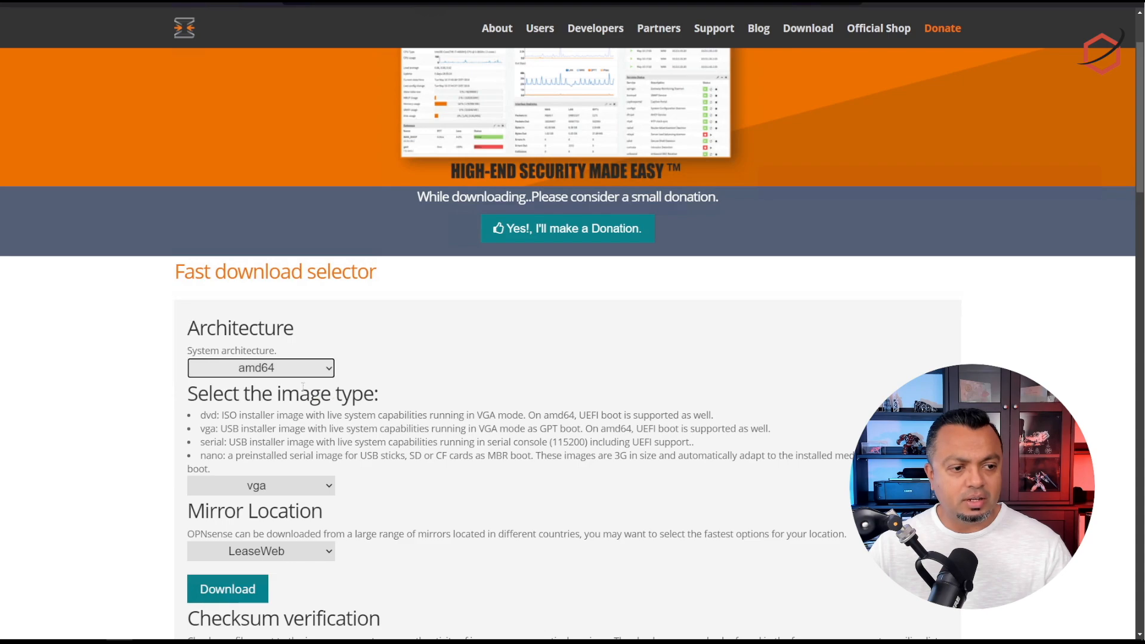
pyautogui.scroll(-2, 585, 386)
pyautogui.click(271, 366)
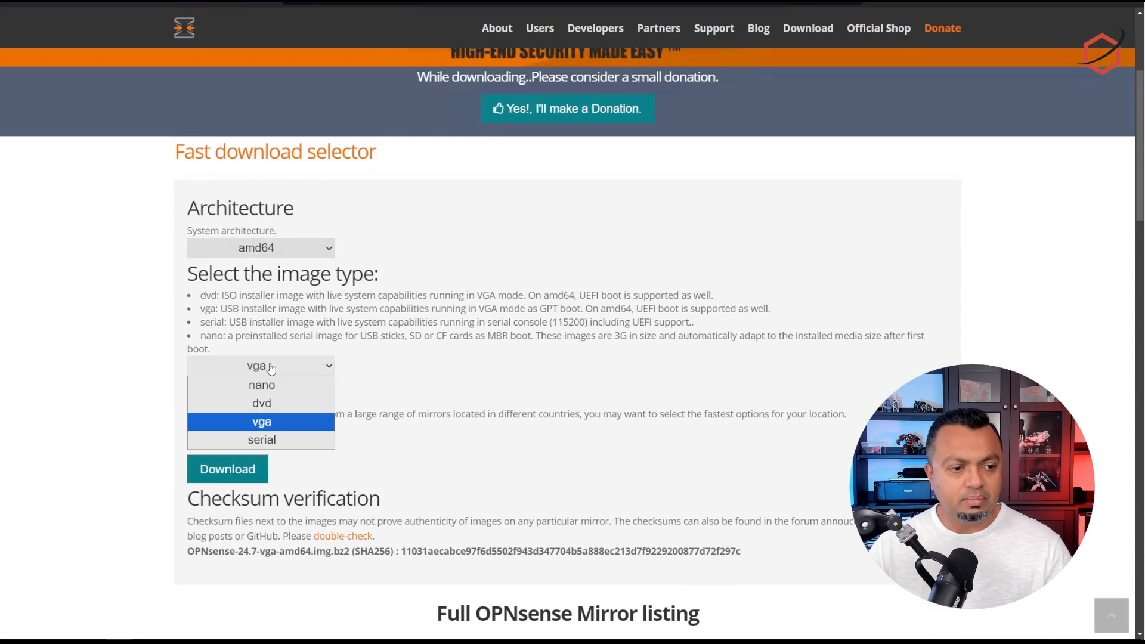
pyautogui.click(278, 404)
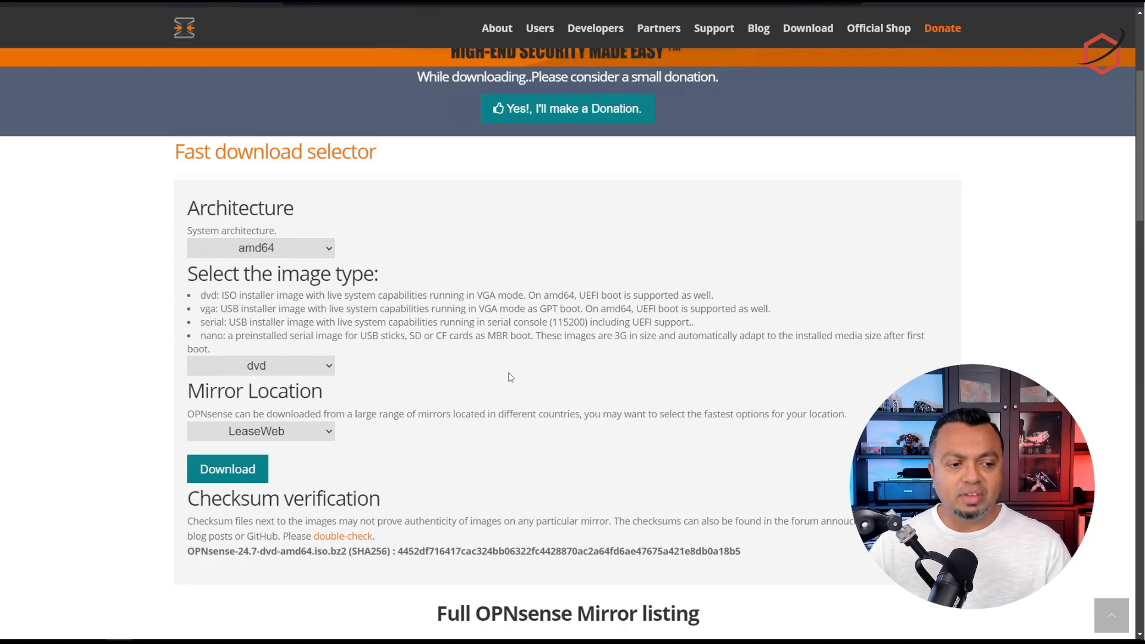
pyautogui.click(257, 476)
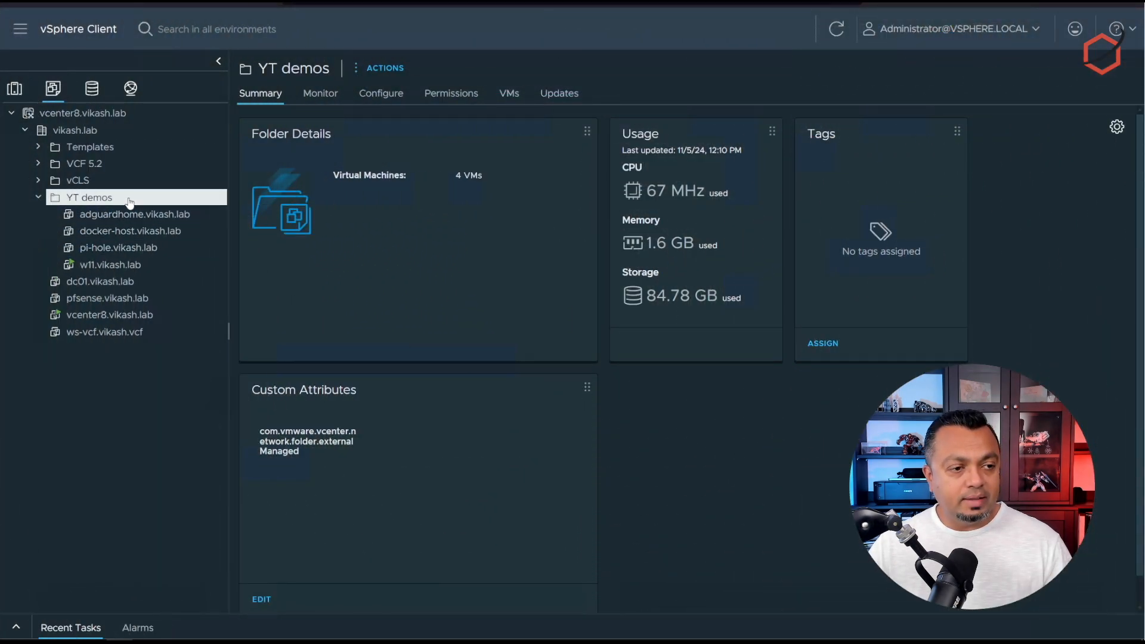
# Step: Start a new virtual machine in YT demos named opnsense.vikash.lab
pyautogui.rightClick(129, 203)
pyautogui.click(208, 232)
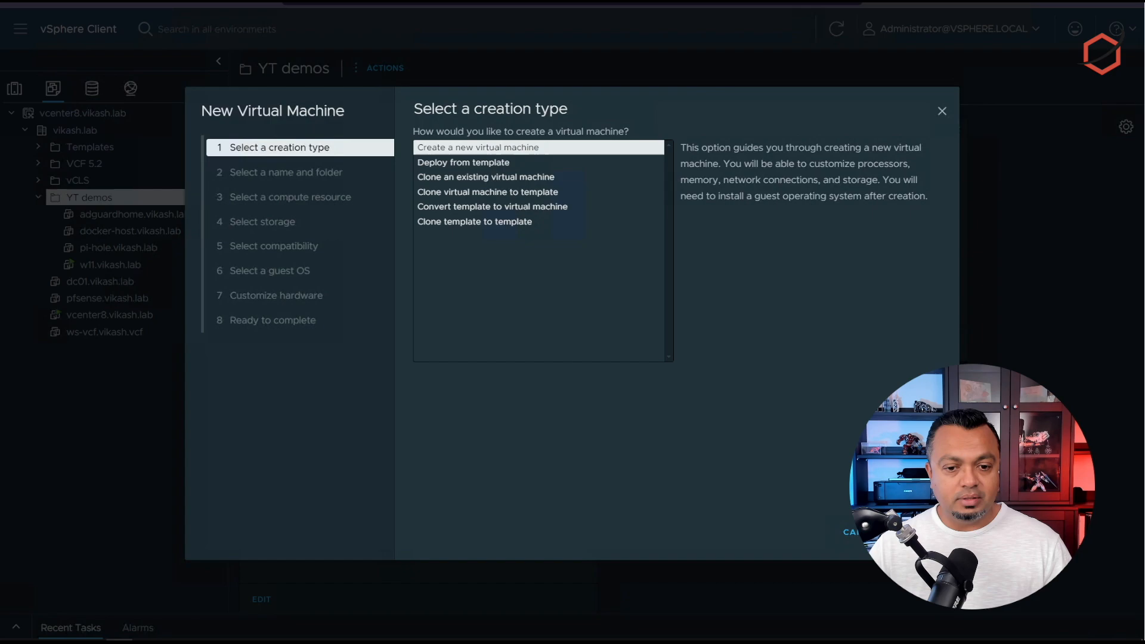
pyautogui.click(920, 532)
pyautogui.moveTo(657, 170); pyautogui.dragTo(539, 158)
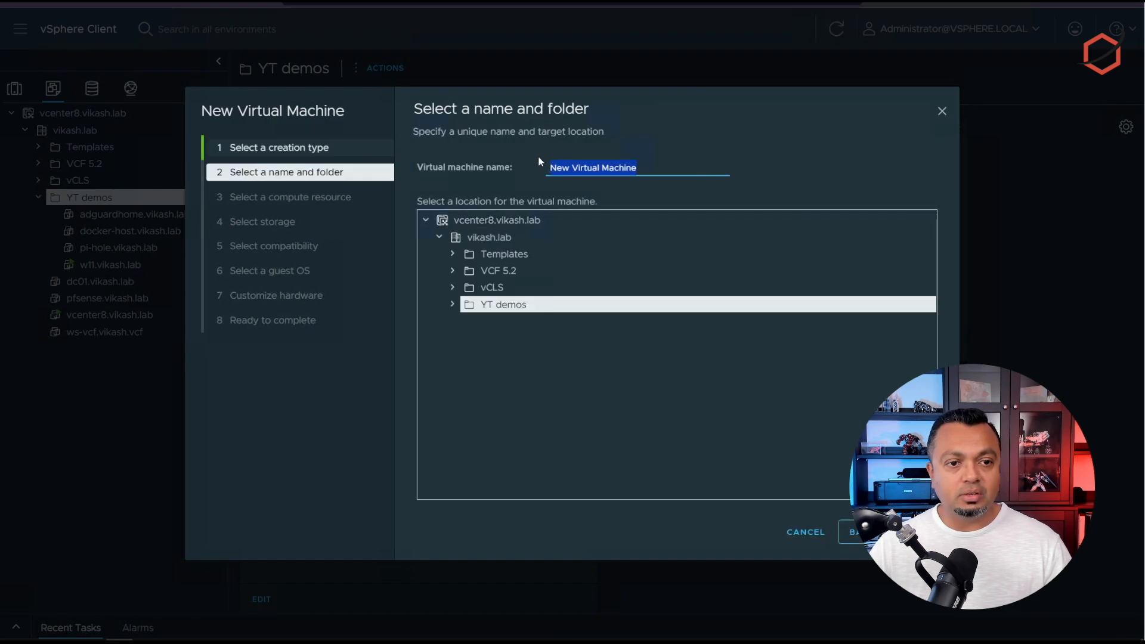
pyautogui.write('opnsen')
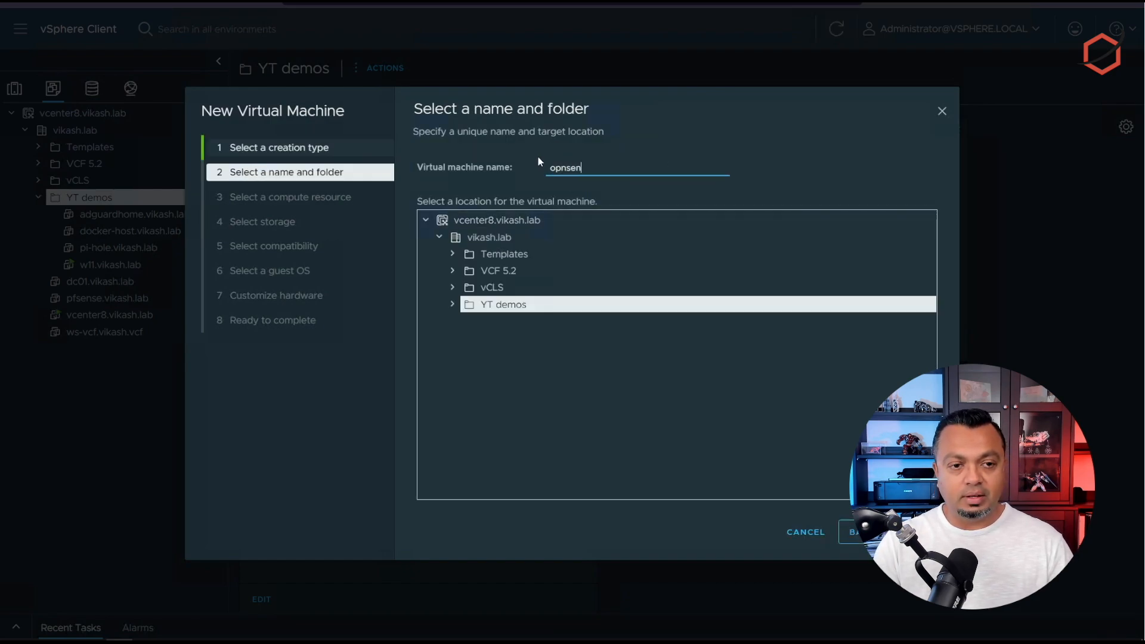
pyautogui.write('se.vikash.lab')
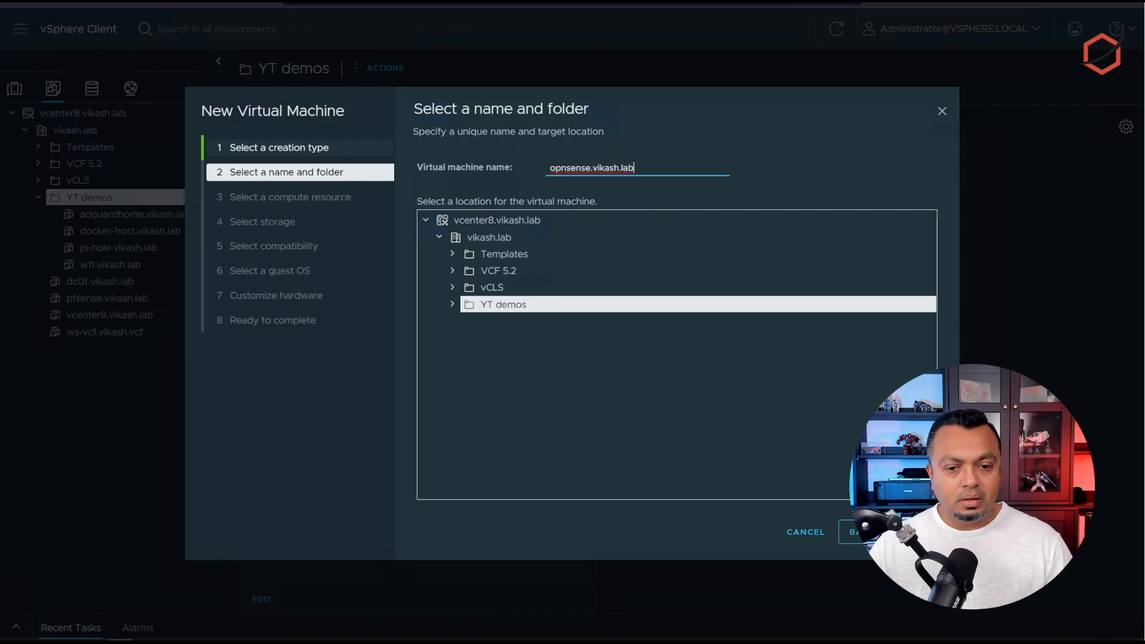
pyautogui.press('Return')
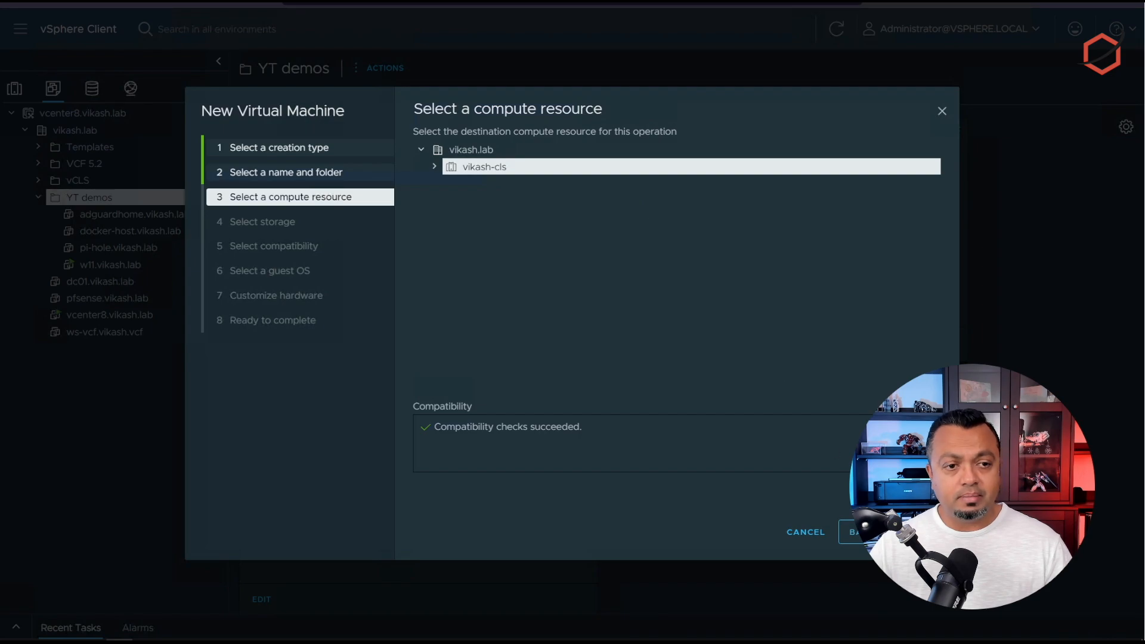
# Step: Use compute resource vikash-cls, datastore 4TB_SSD and ESXi 8.0 U2 compatibility
pyautogui.press('Return')
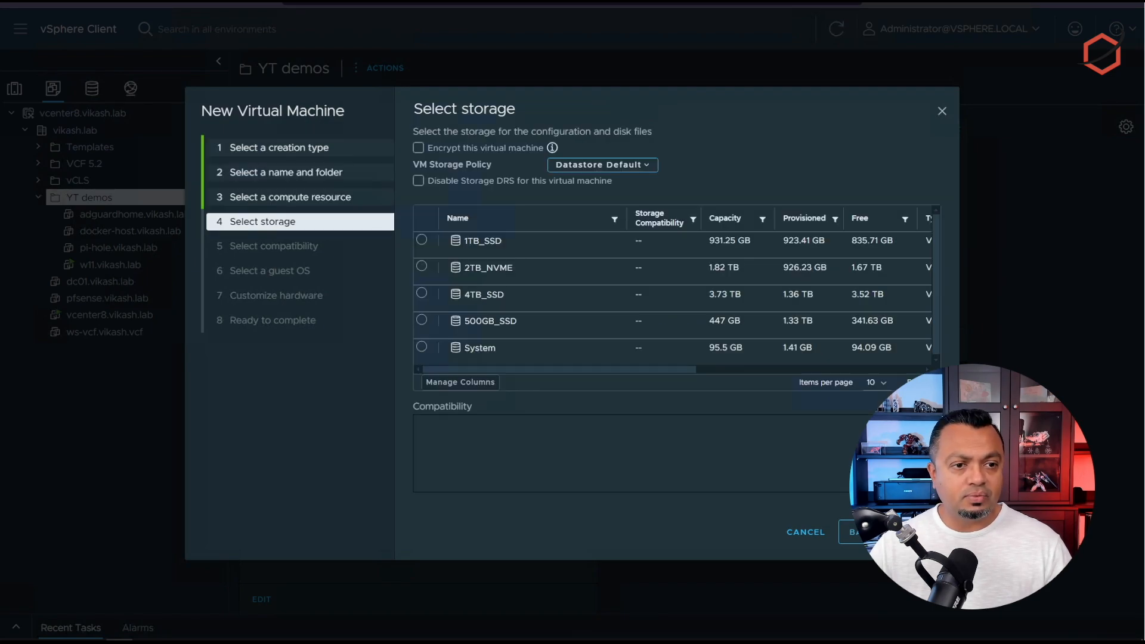
pyautogui.click(472, 295)
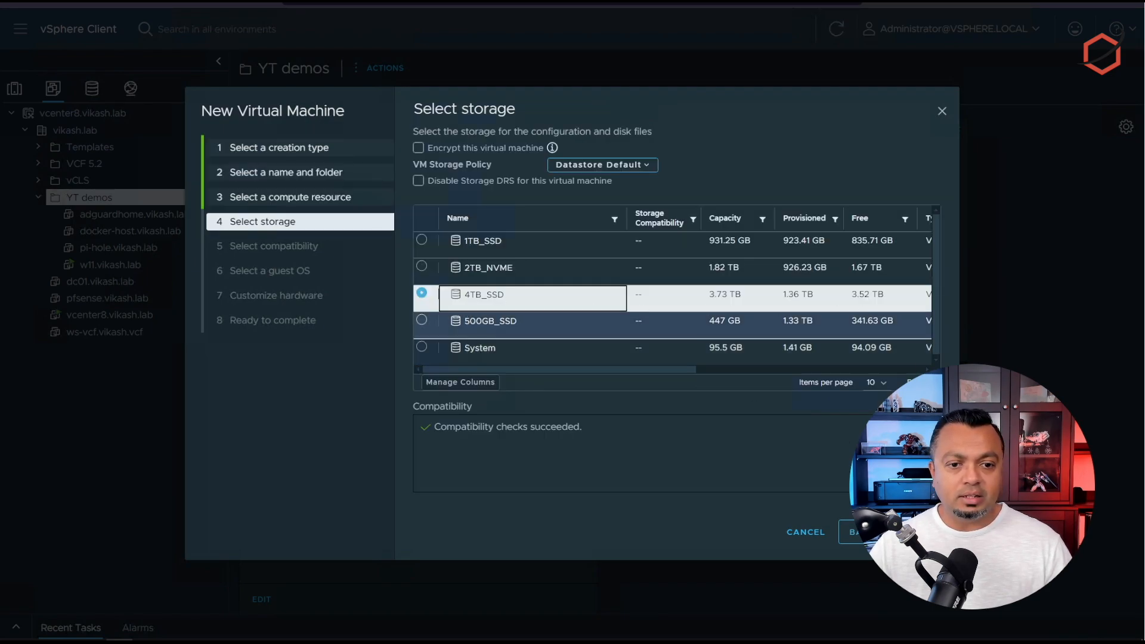
pyautogui.press('Return')
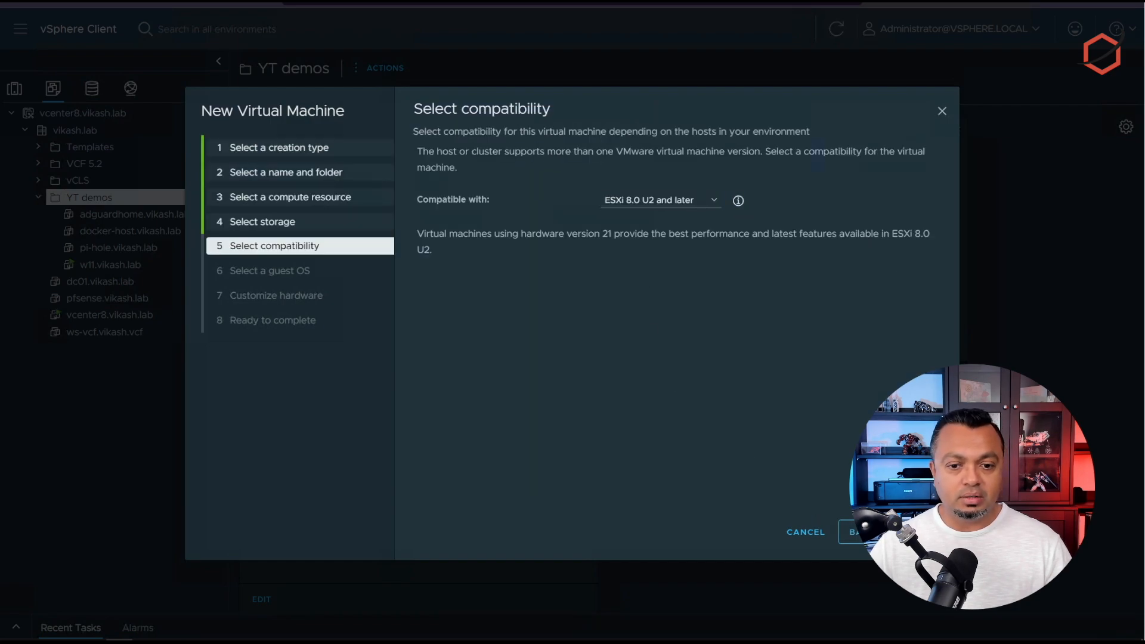
pyautogui.click(659, 203)
pyautogui.click(659, 204)
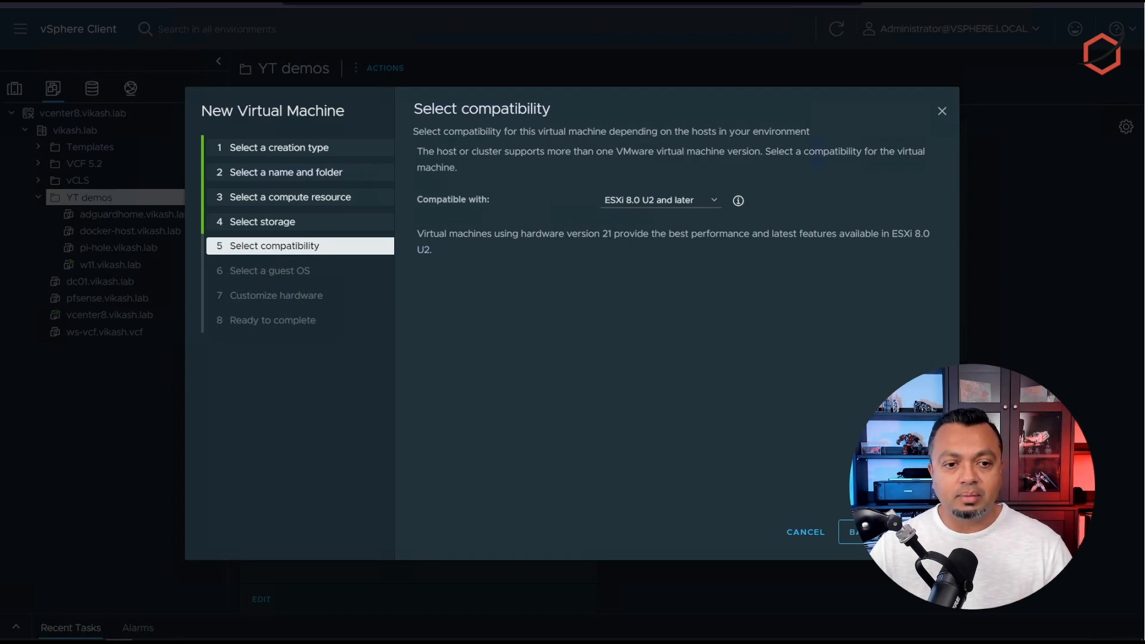
pyautogui.click(912, 533)
# Step: Set the guest OS to Other, FreeBSD 14 or later (64-bit)
pyautogui.click(593, 217)
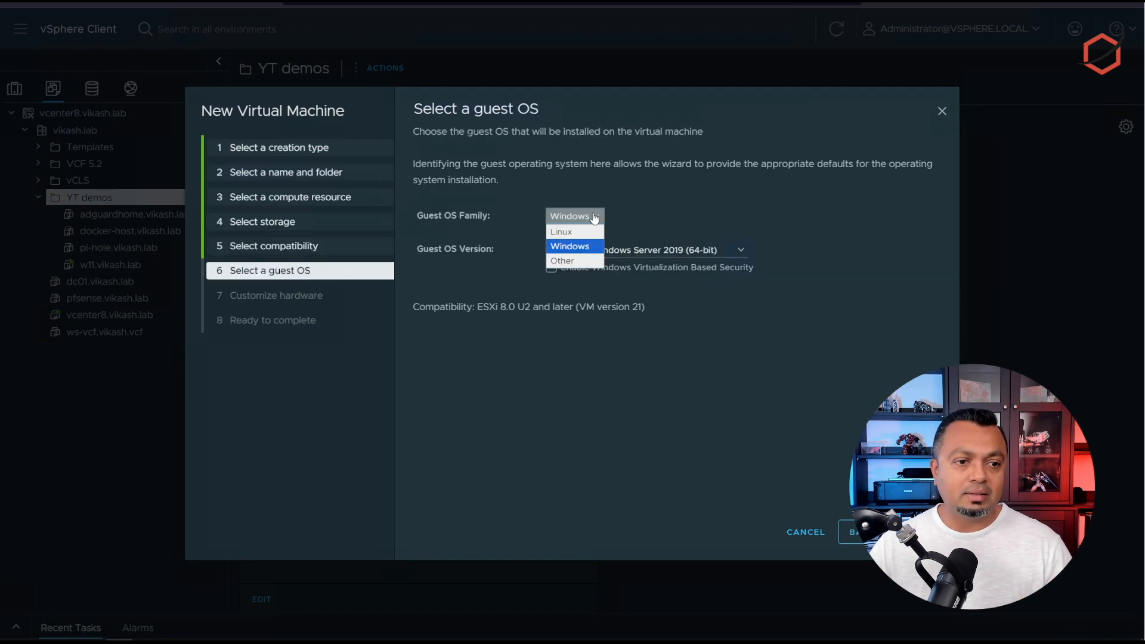
pyautogui.click(584, 261)
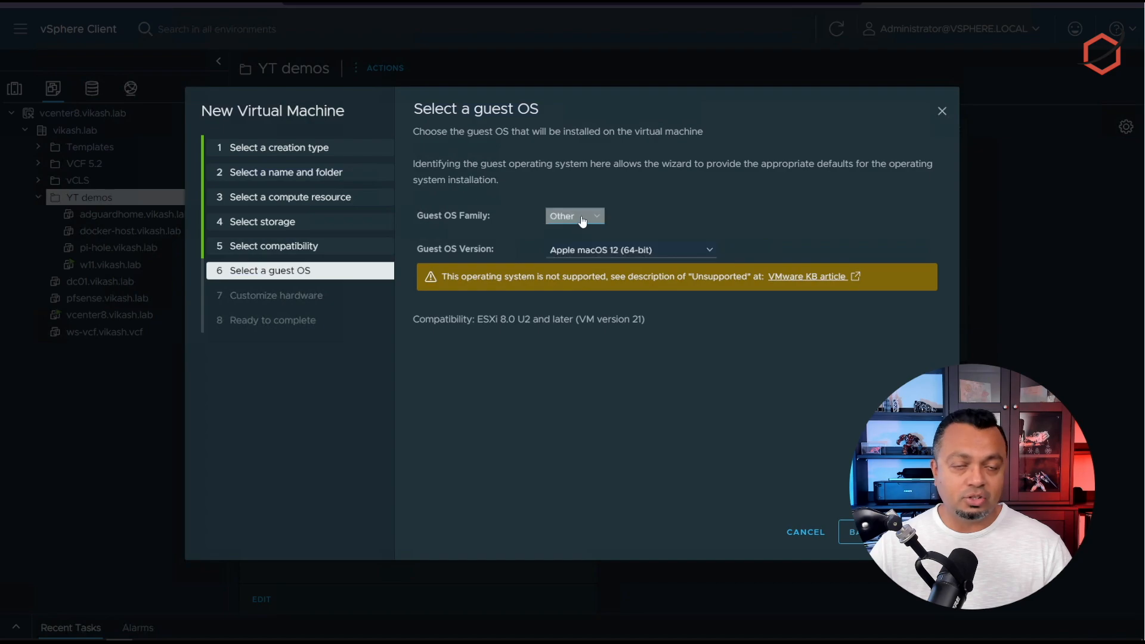
pyautogui.click(704, 250)
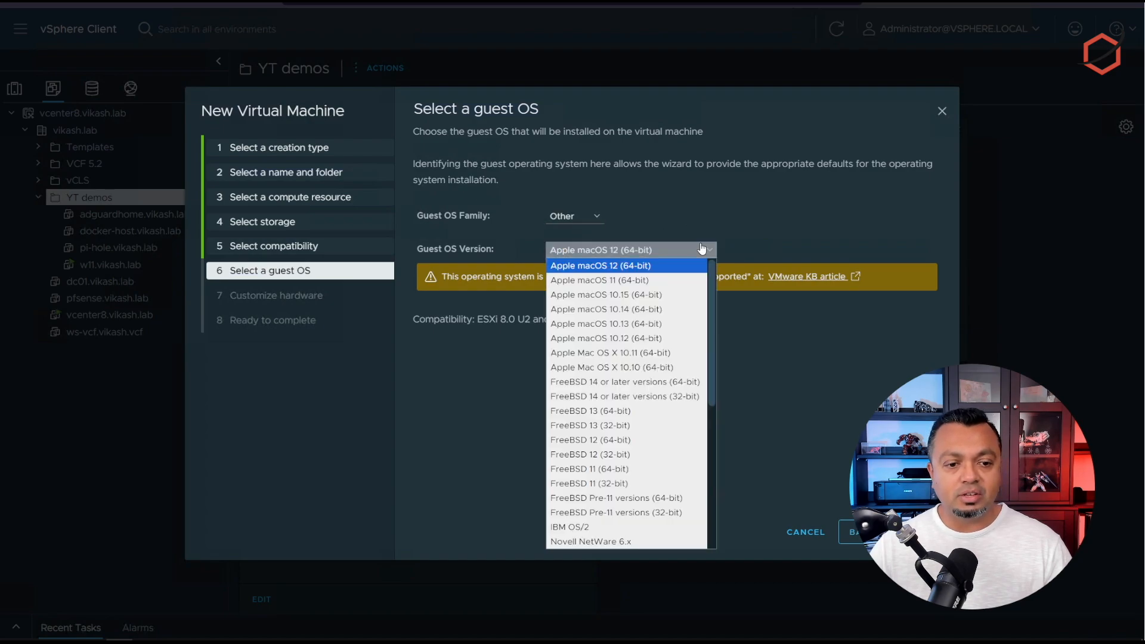
pyautogui.click(674, 386)
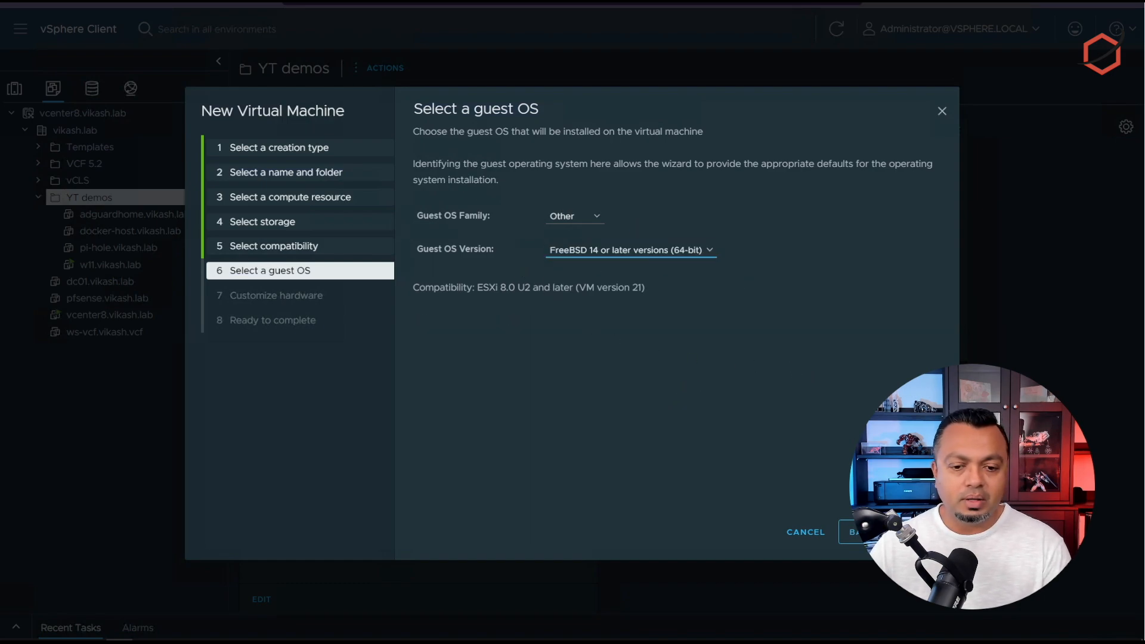
pyautogui.click(919, 533)
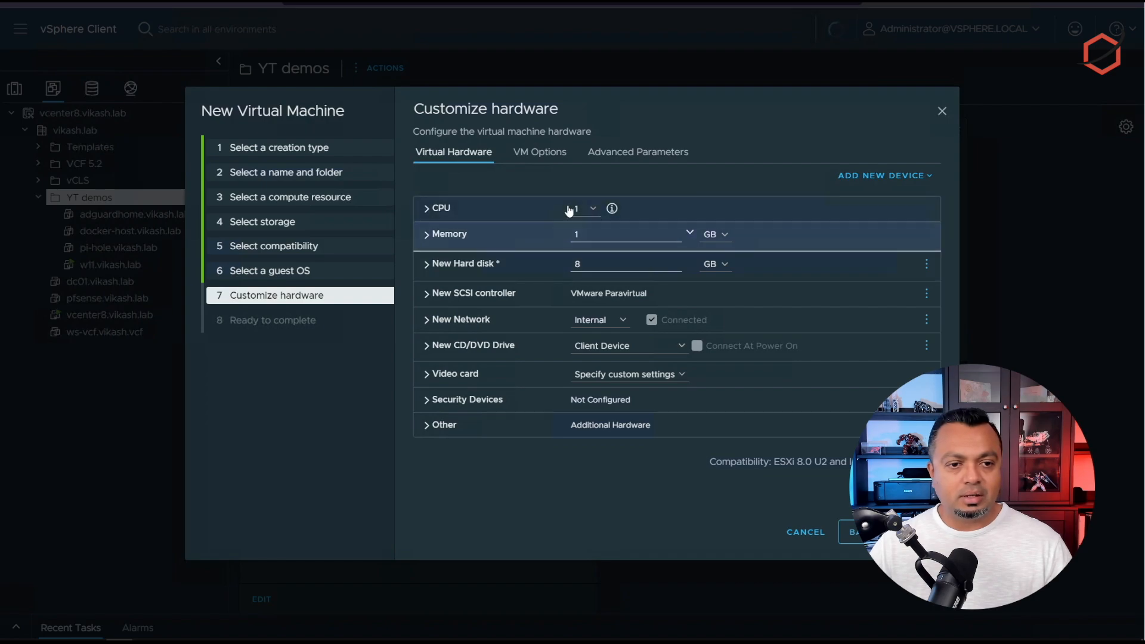
# Step: Give the VM 2 CPUs and 8 GB of memory
pyautogui.click(586, 209)
pyautogui.click(578, 238)
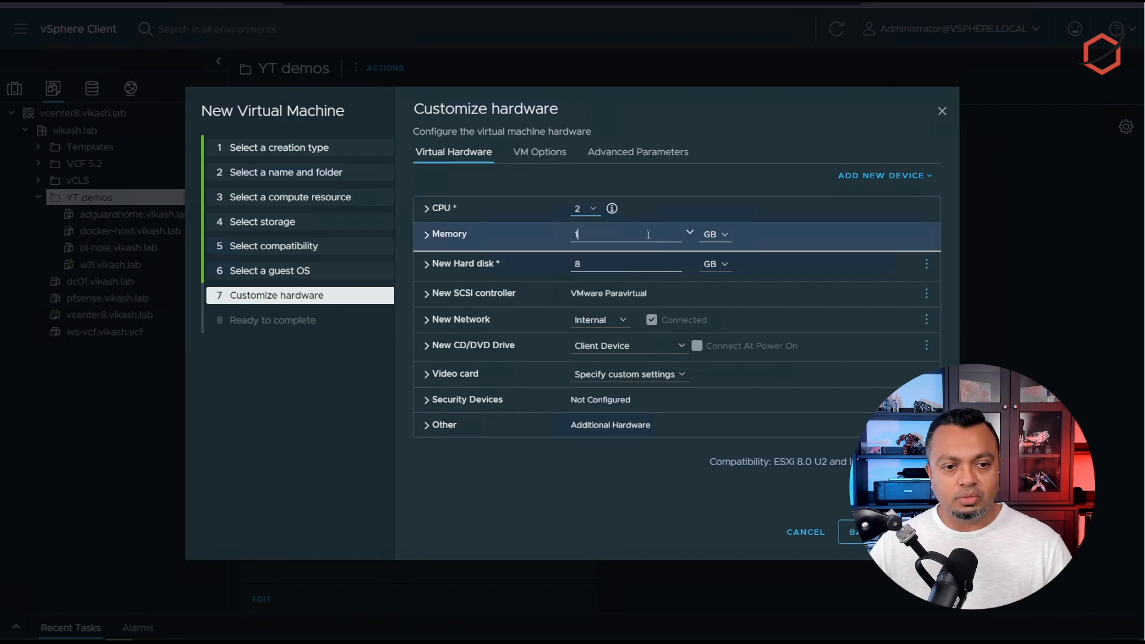
pyautogui.click(559, 247)
pyautogui.write('8')
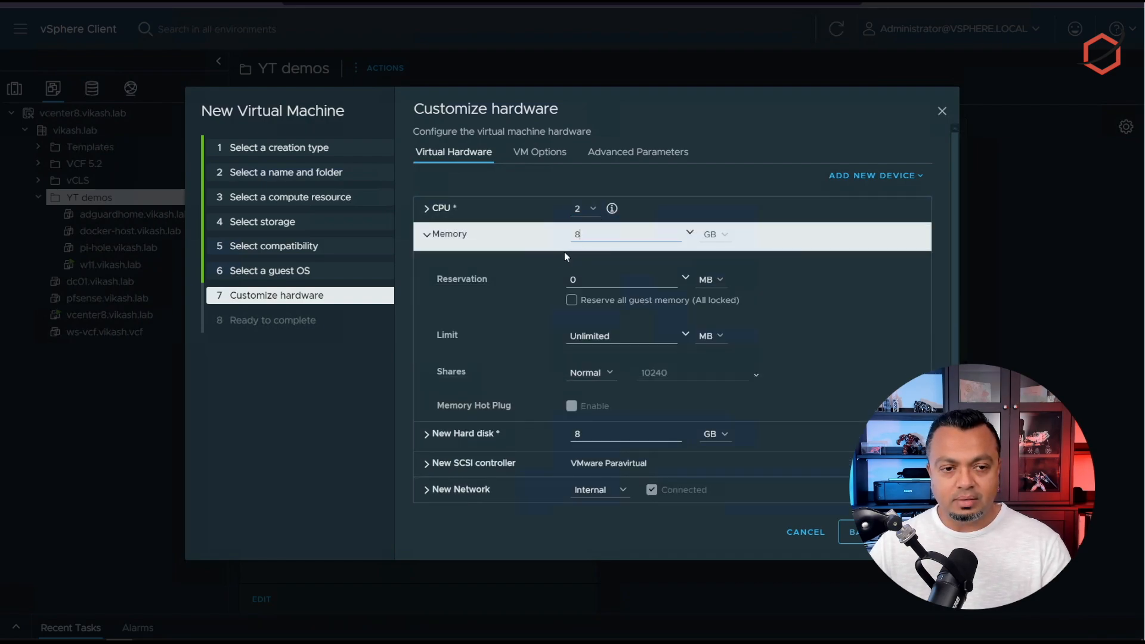
pyautogui.click(463, 233)
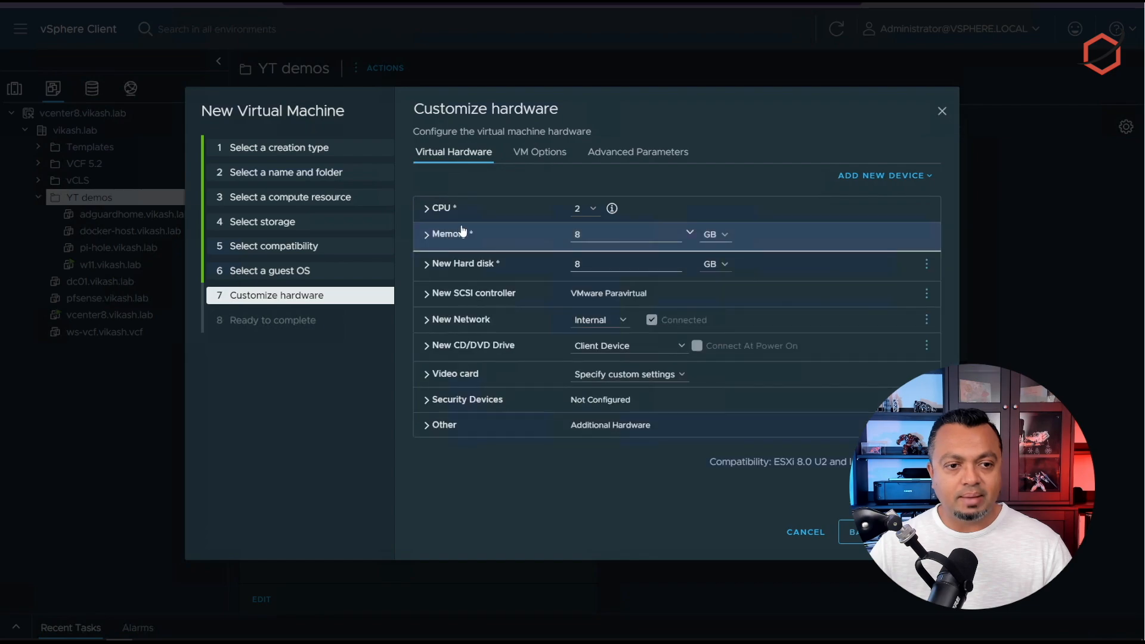
# Step: Make the new hard disk 20 GB with Thin Provision
pyautogui.doubleClick(634, 262)
pyautogui.write('20')
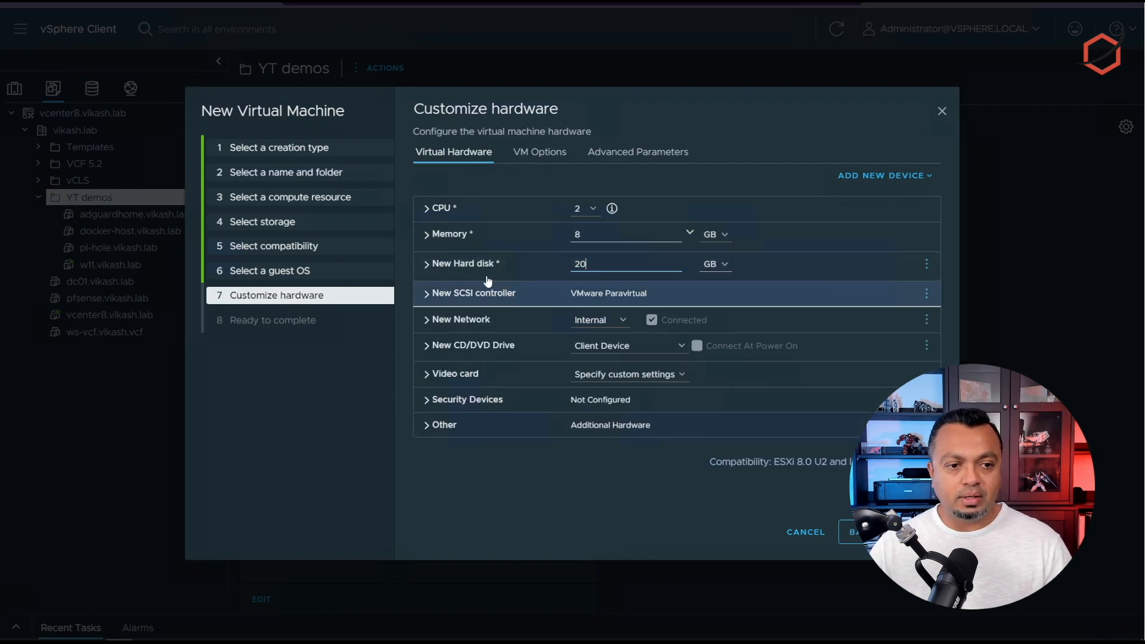
pyautogui.click(471, 264)
pyautogui.click(626, 421)
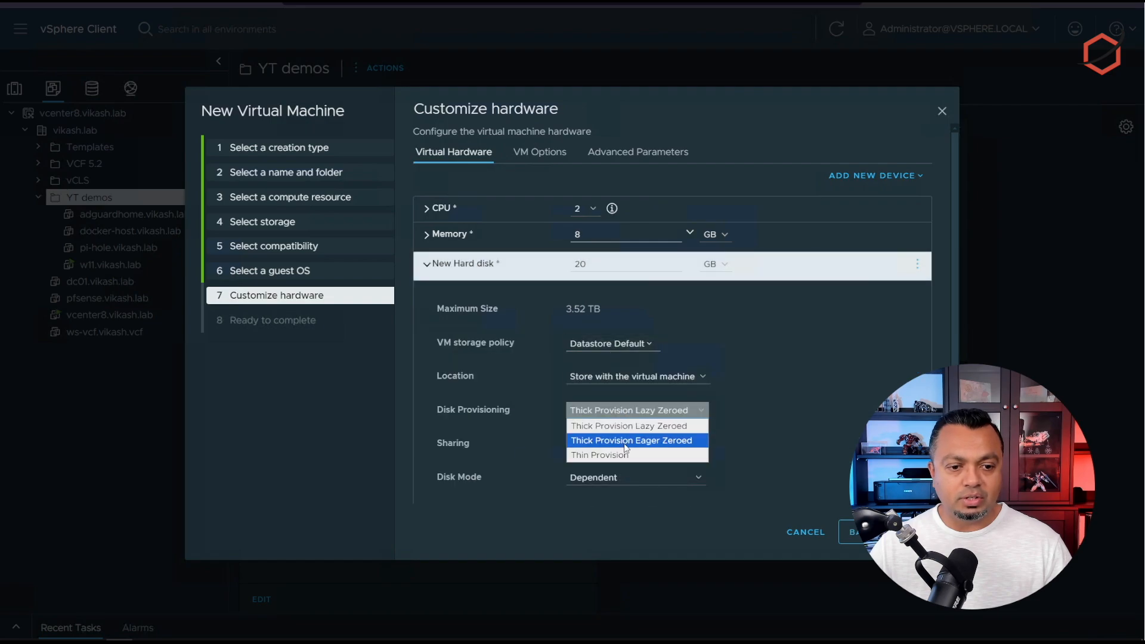
pyautogui.click(629, 456)
pyautogui.click(471, 269)
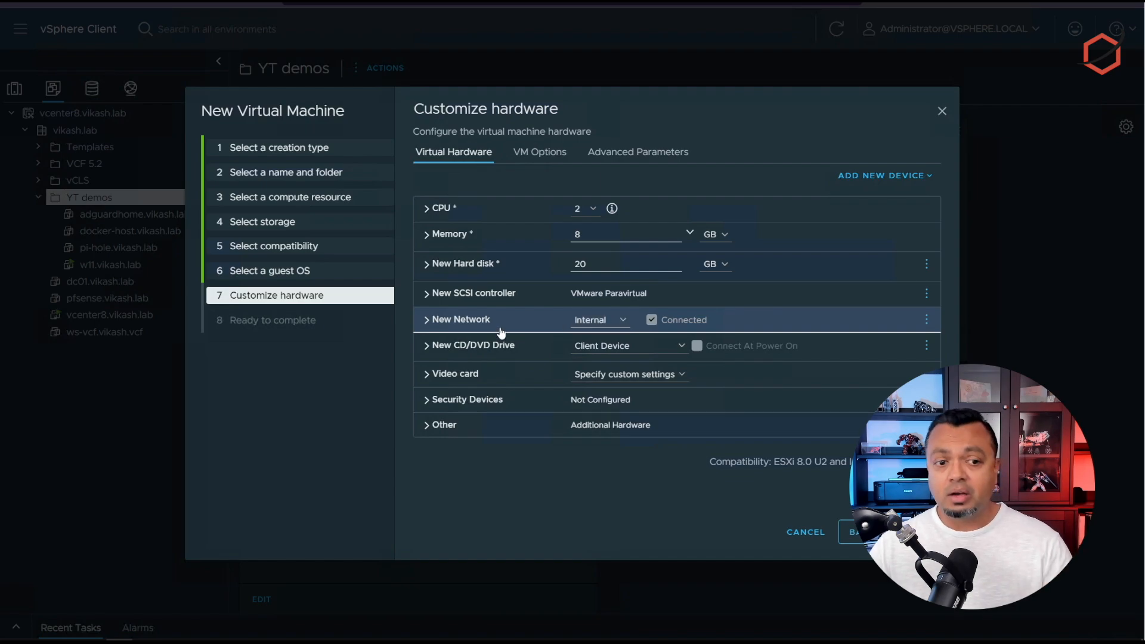
# Step: Add a second network adapter connected to the TestLAB network
pyautogui.click(897, 189)
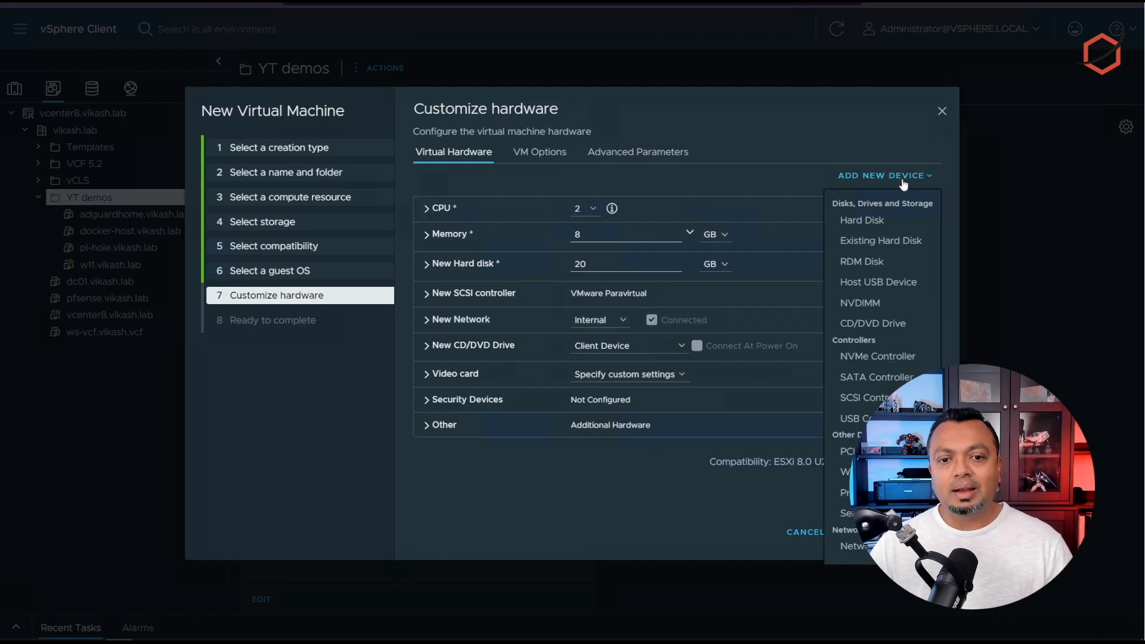
pyautogui.click(847, 545)
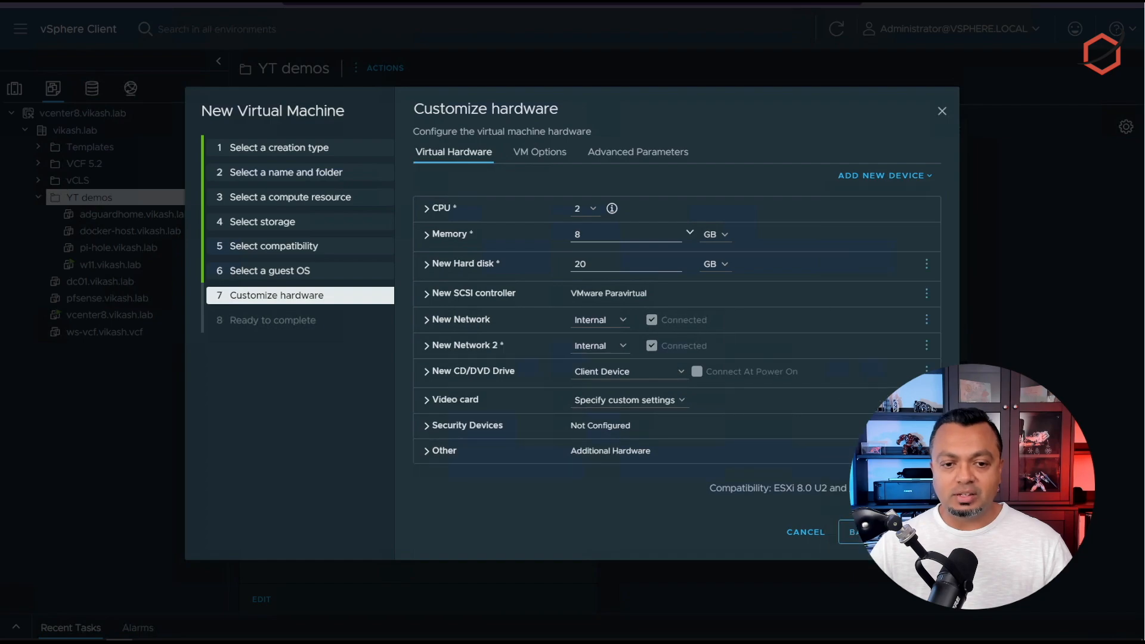
pyautogui.click(596, 346)
pyautogui.click(604, 374)
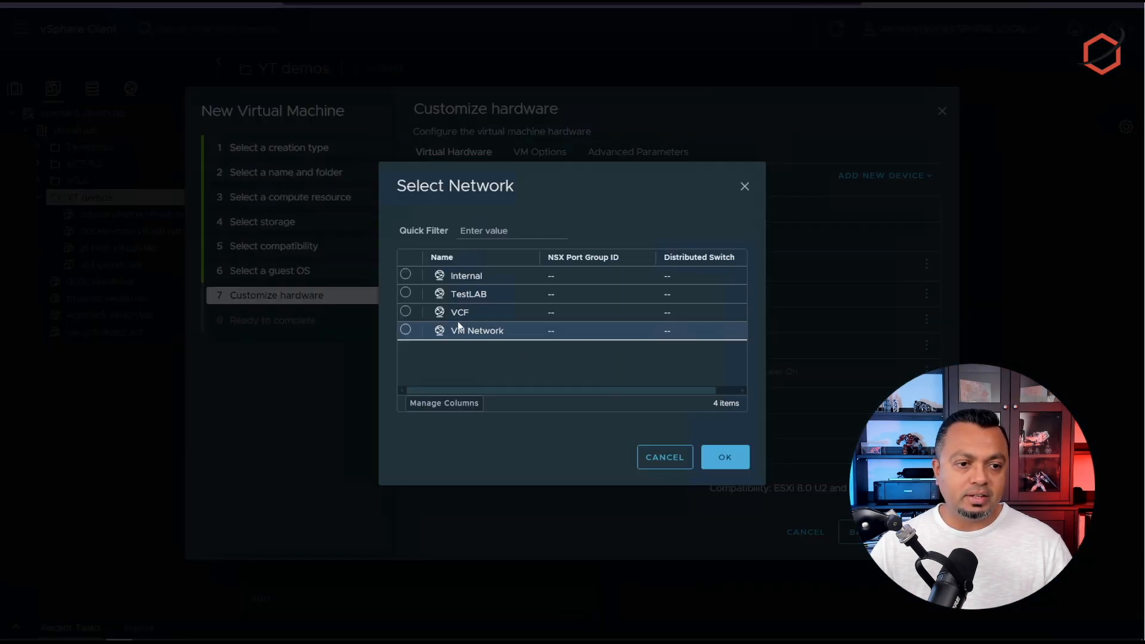
pyautogui.click(405, 293)
pyautogui.click(712, 462)
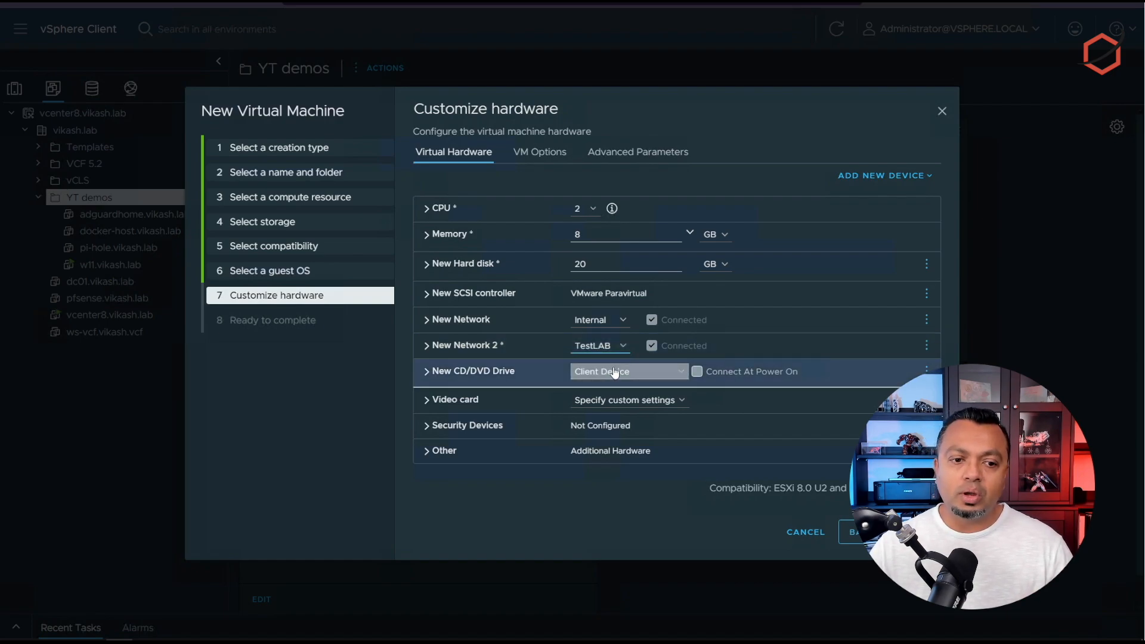
# Step: Mount OPNsense-24.7-dvd-amd64.iso from 500GB_SSD as the CD/DVD, connected at power on
pyautogui.click(649, 375)
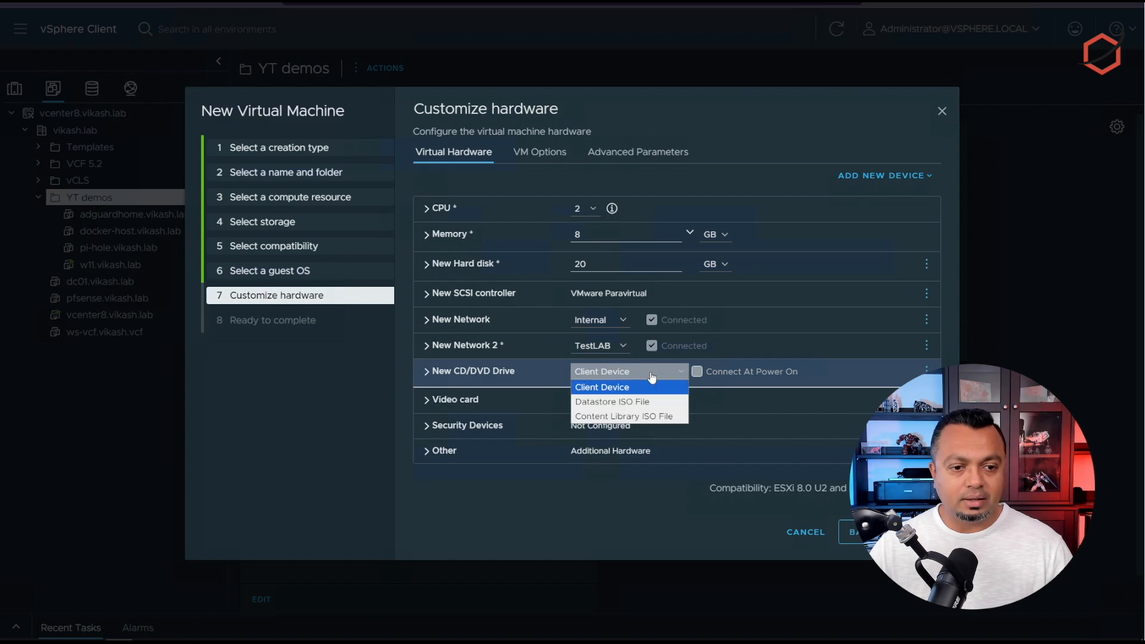
pyautogui.click(631, 401)
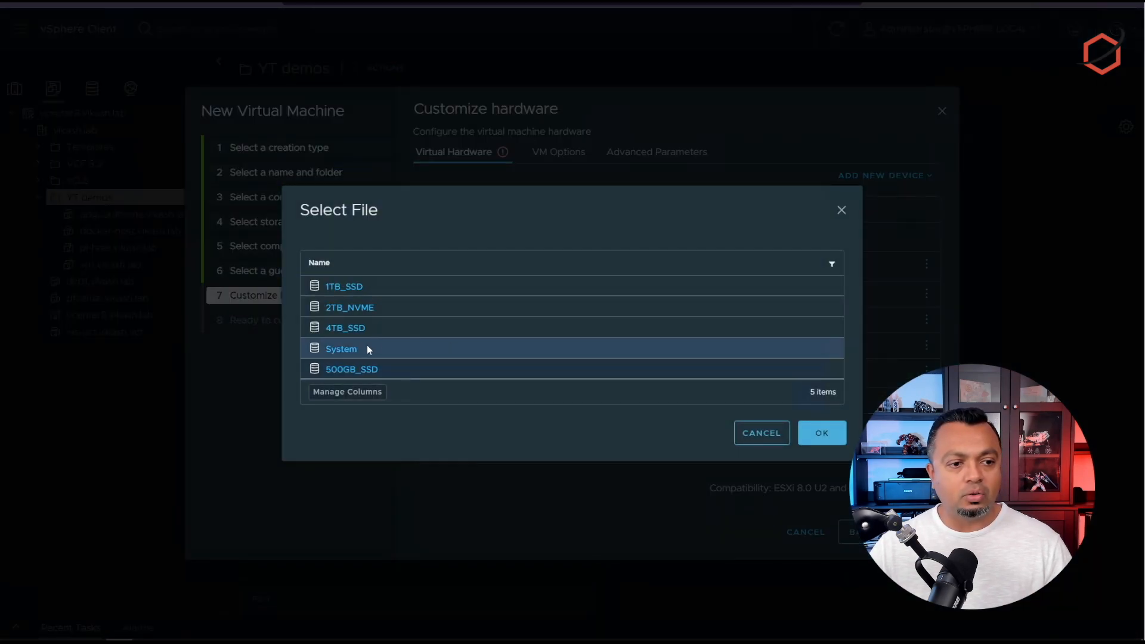
pyautogui.click(358, 369)
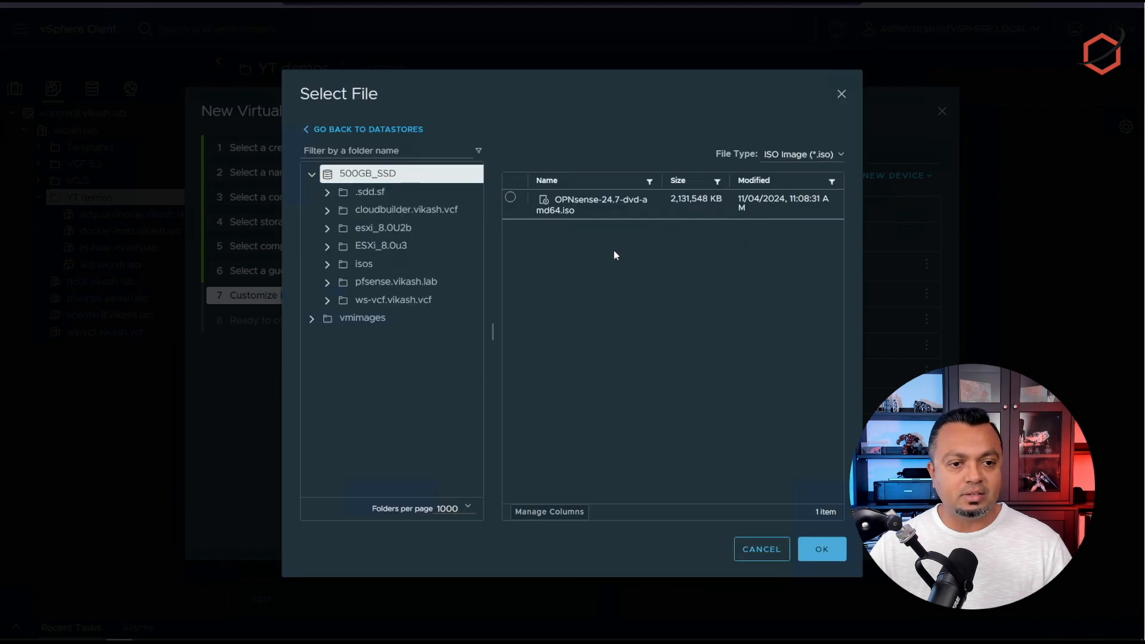
pyautogui.click(512, 198)
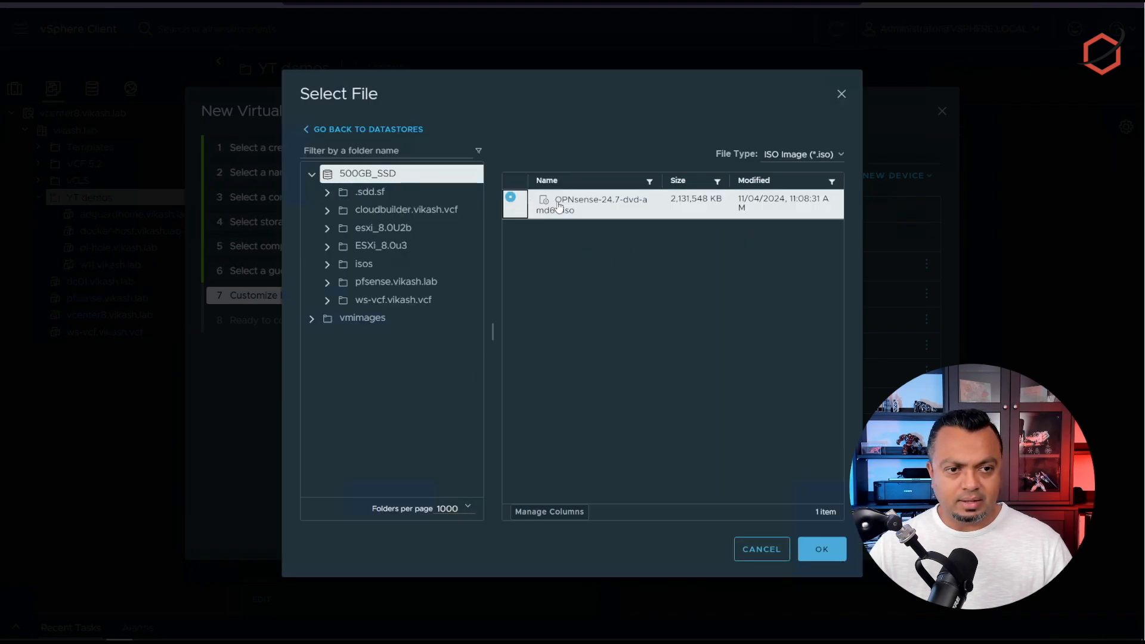
pyautogui.click(823, 549)
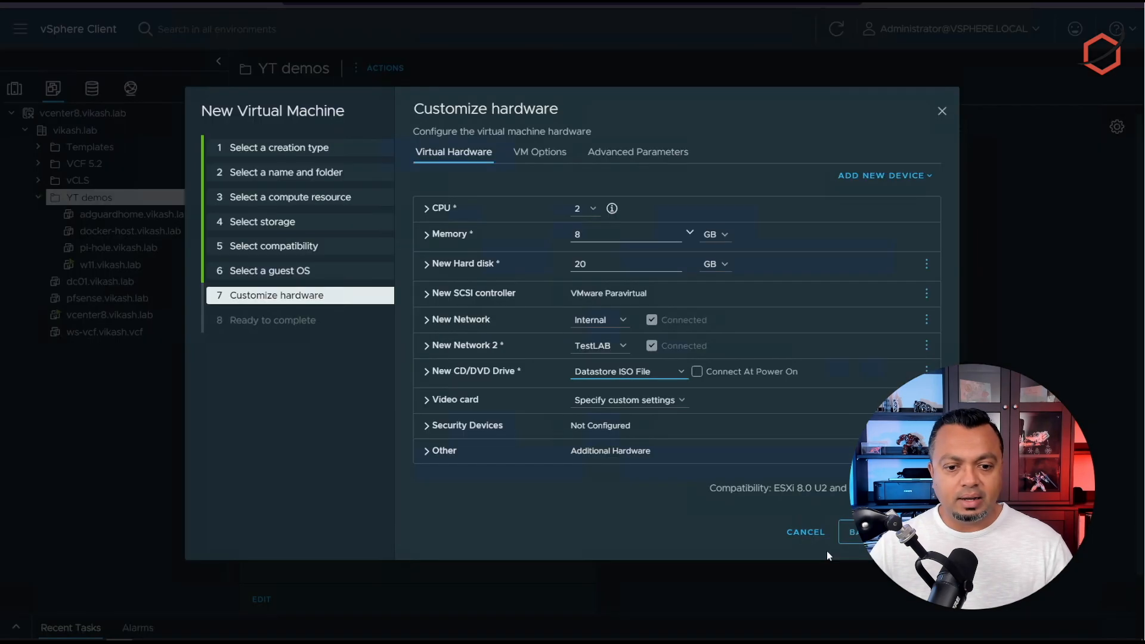
pyautogui.click(697, 372)
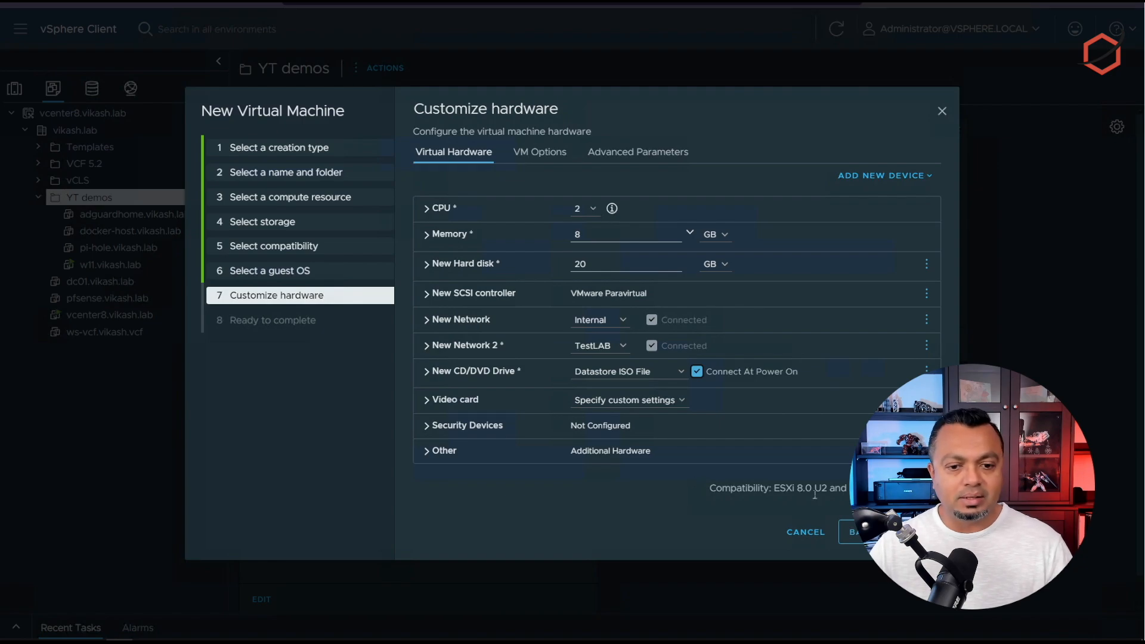
# Step: Finish creating opnsense.vikash.lab and view its summary
pyautogui.click(917, 533)
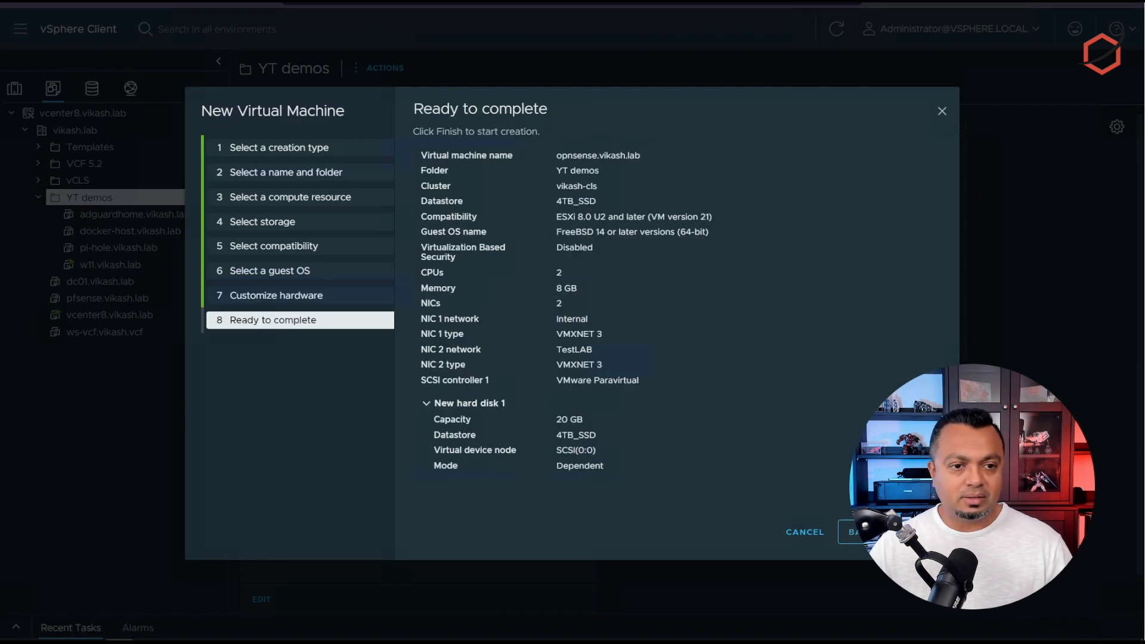
pyautogui.click(917, 532)
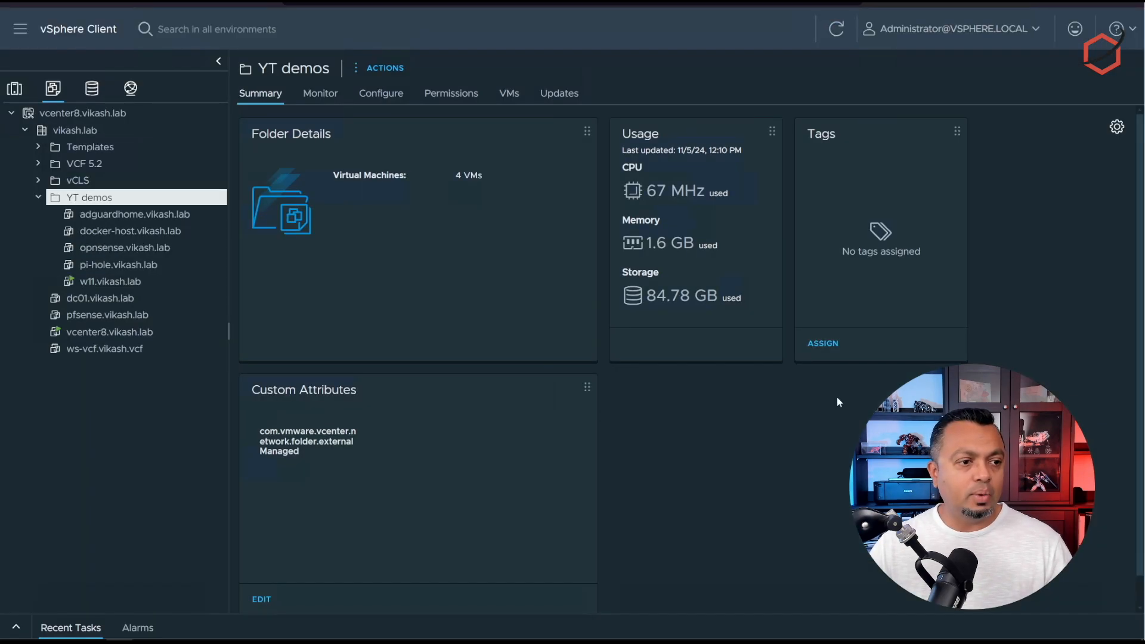
pyautogui.click(152, 249)
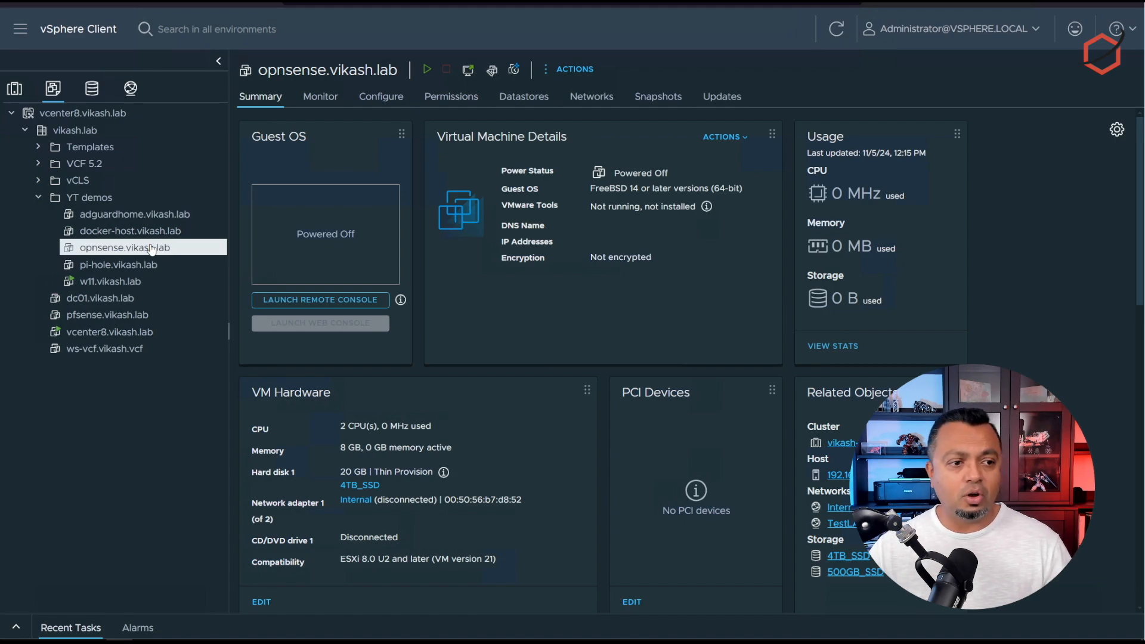
# Step: Power on opnsense.vikash.lab and launch its web console
pyautogui.click(427, 70)
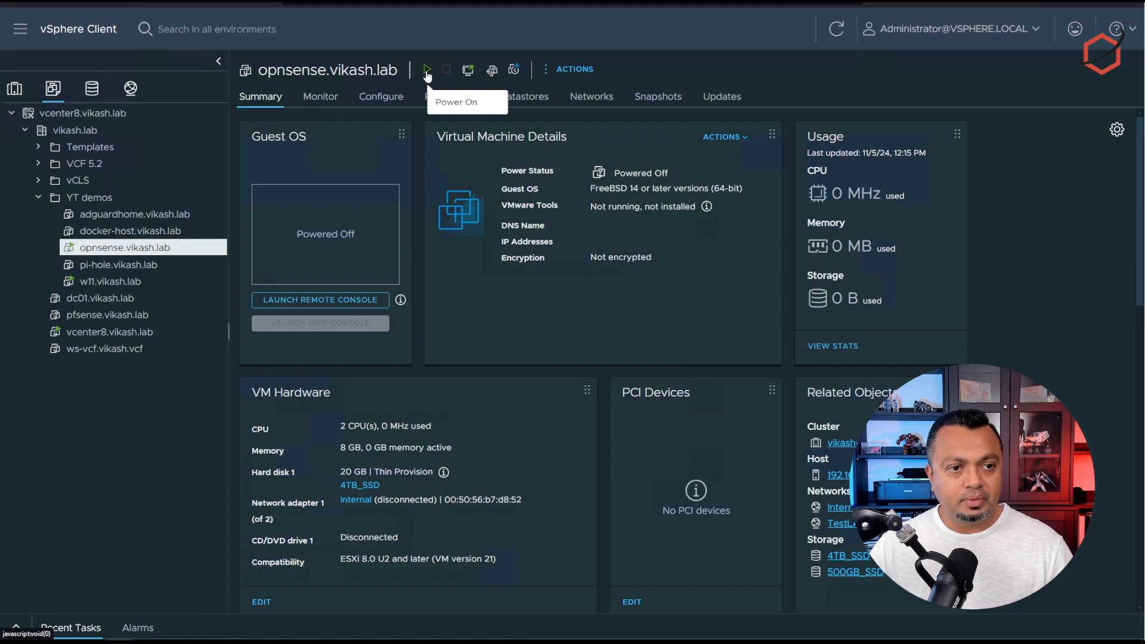
pyautogui.click(339, 397)
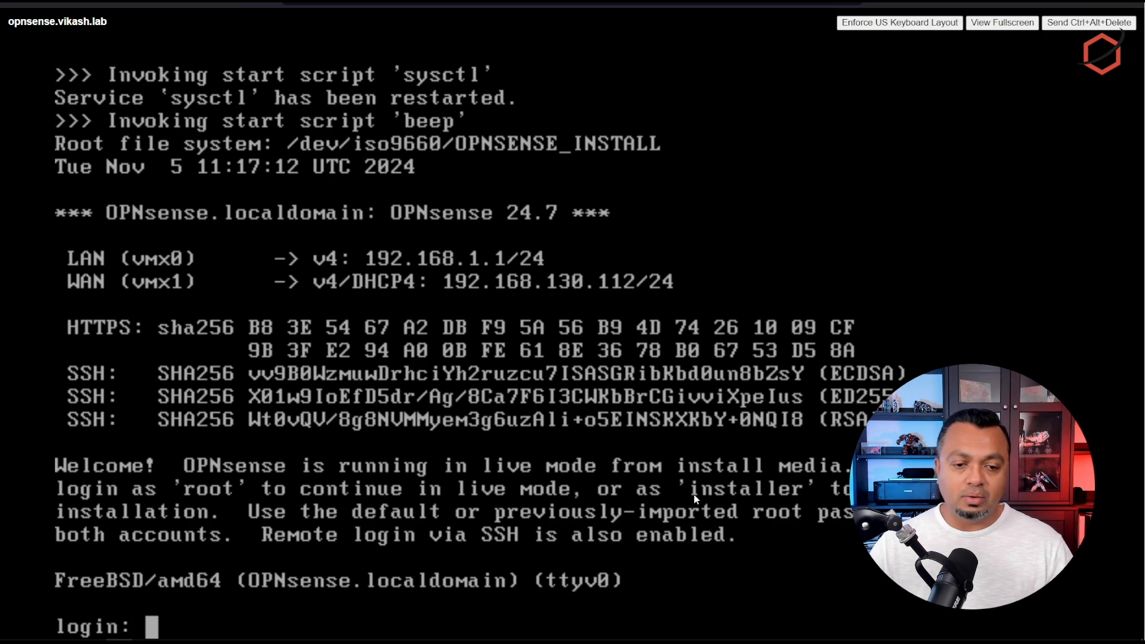
# Step: Log in as installer with the default password, keep the default keymap, and choose Install (ZFS)
pyautogui.write('installer')
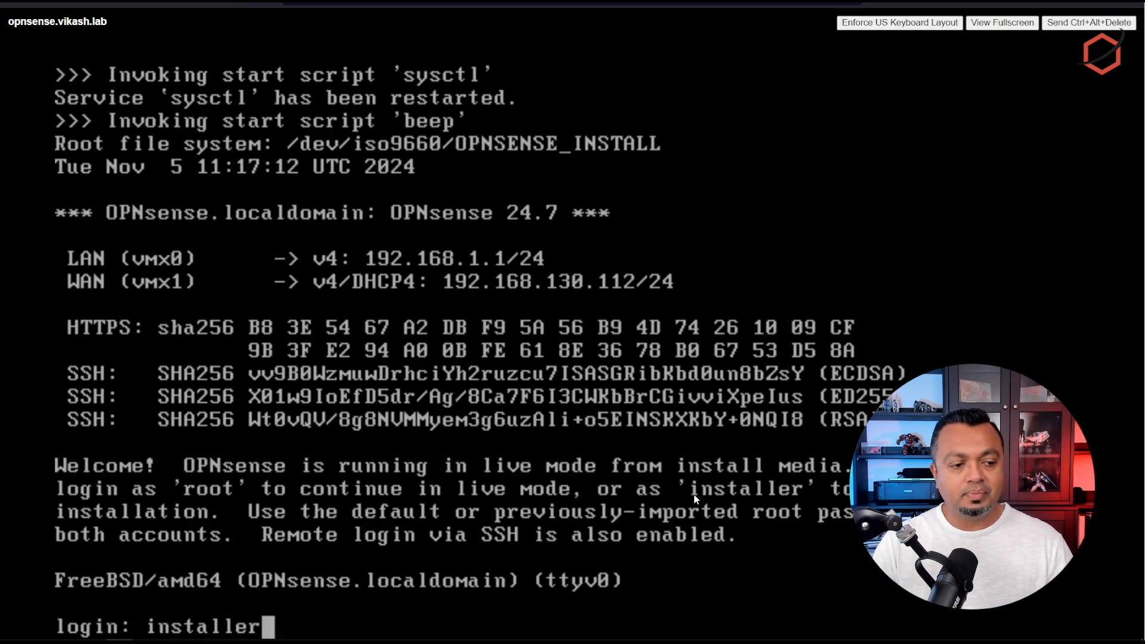
pyautogui.press('Return')
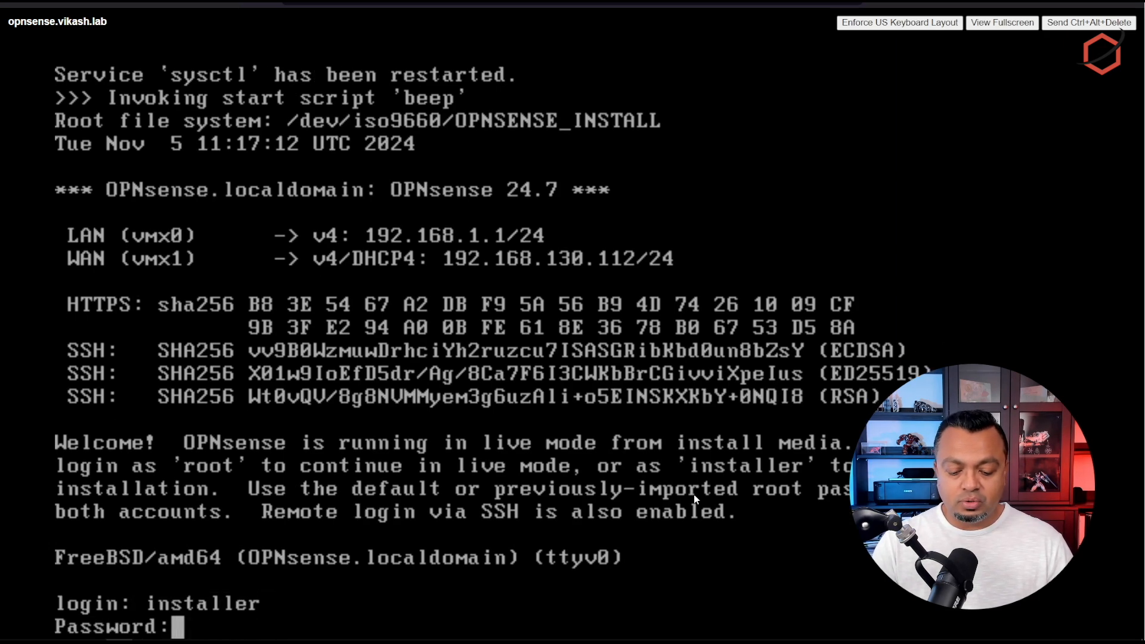
pyautogui.press('Return')
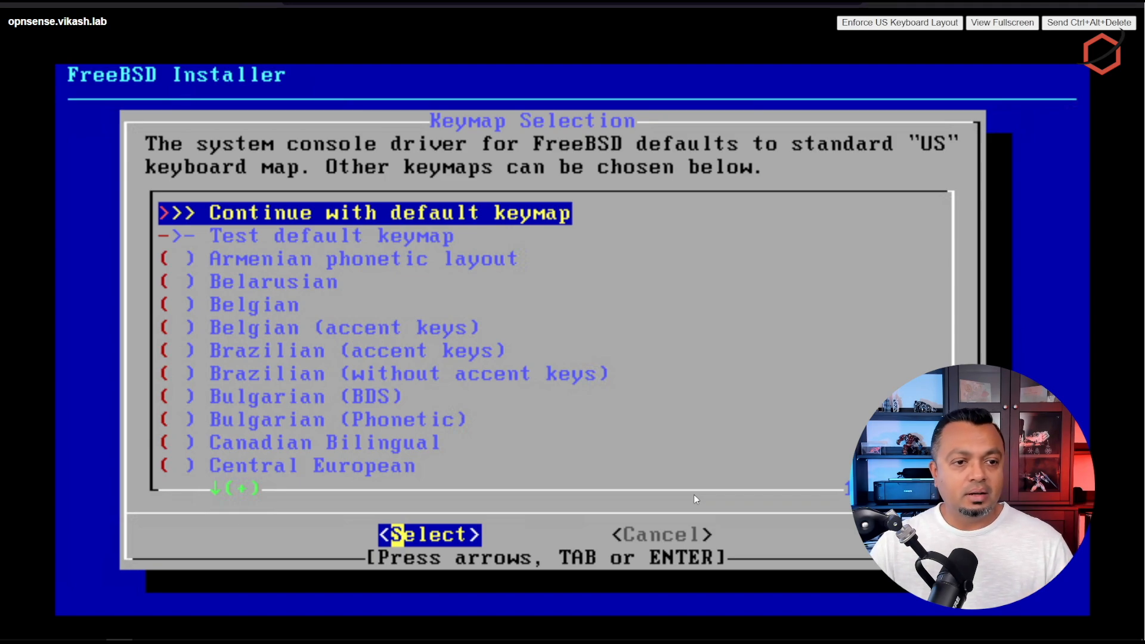
pyautogui.press('Return')
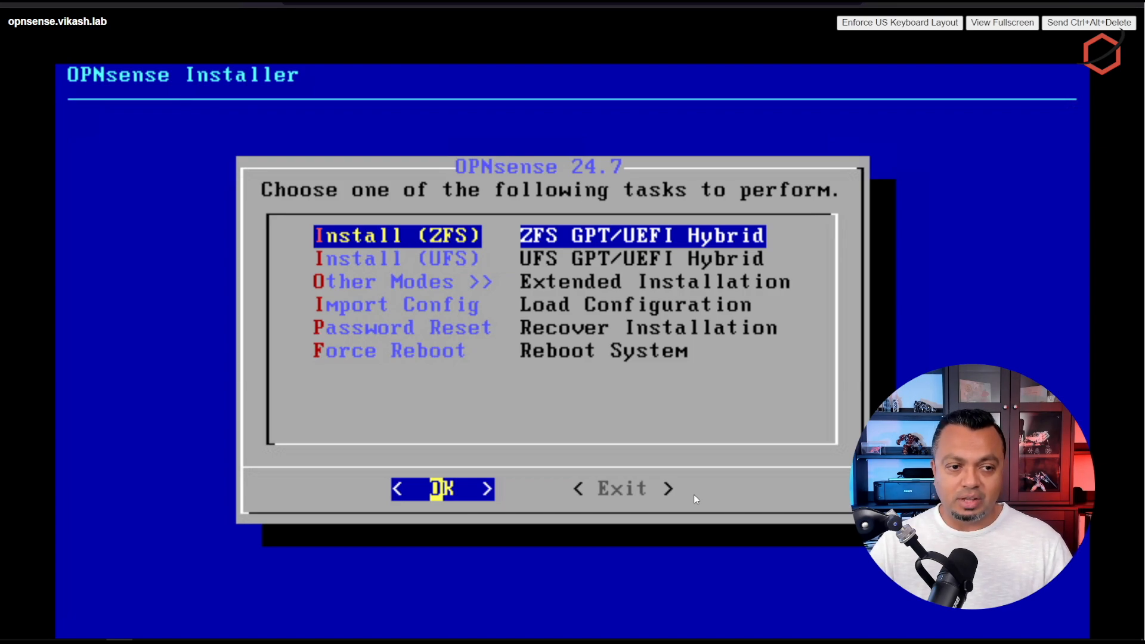
pyautogui.press('Return')
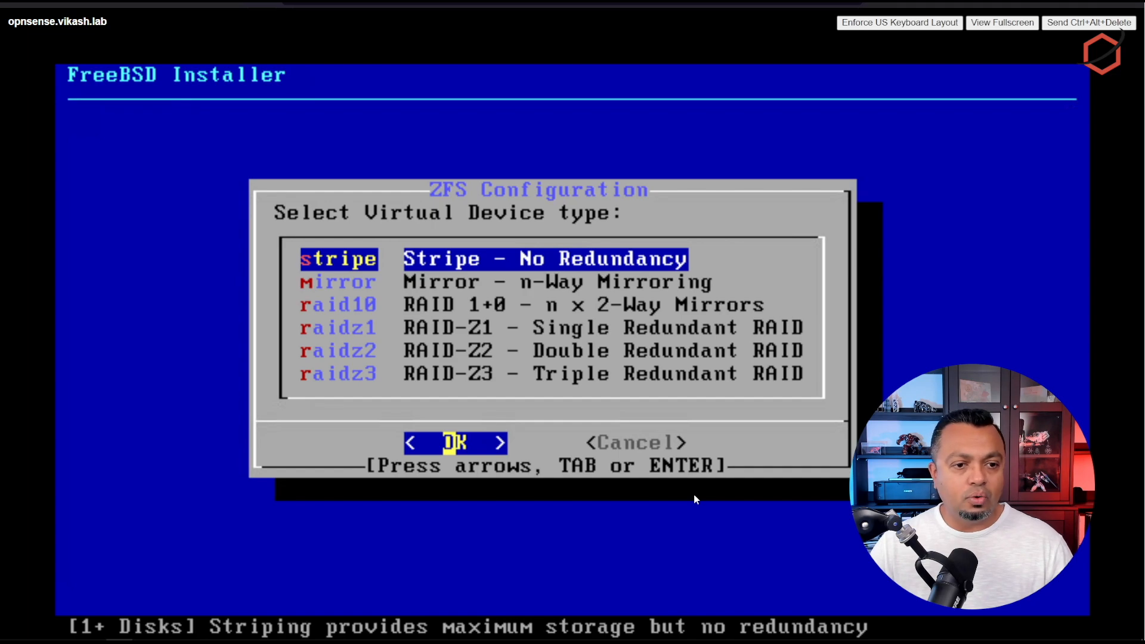
# Step: Choose a stripe pool on disk da0 and confirm wiping it to install
pyautogui.press('Return')
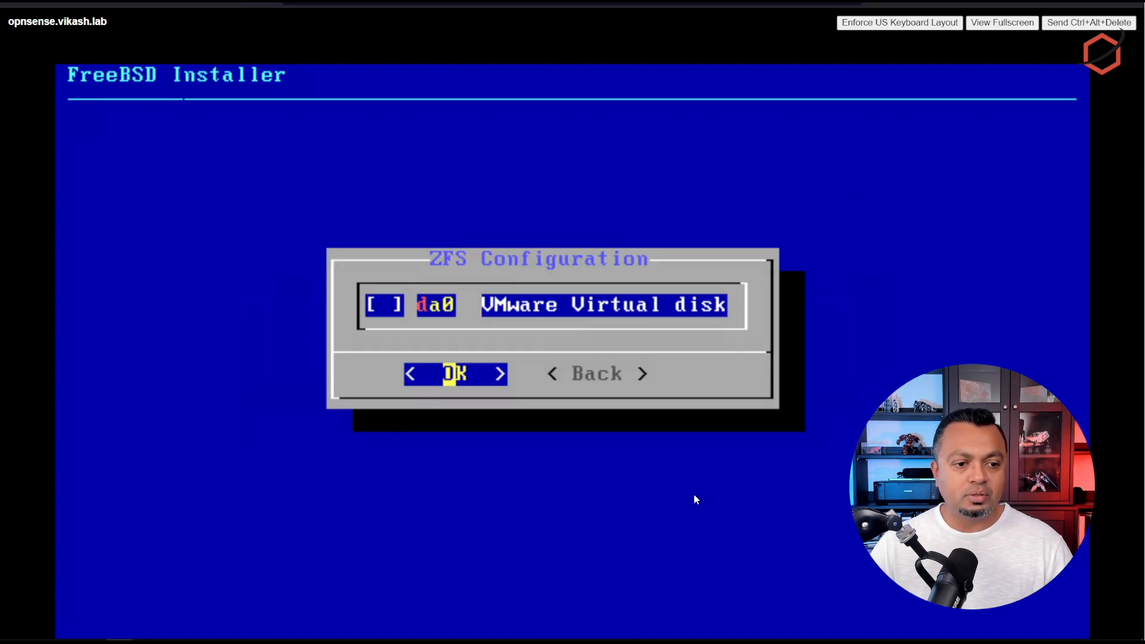
pyautogui.press('space')
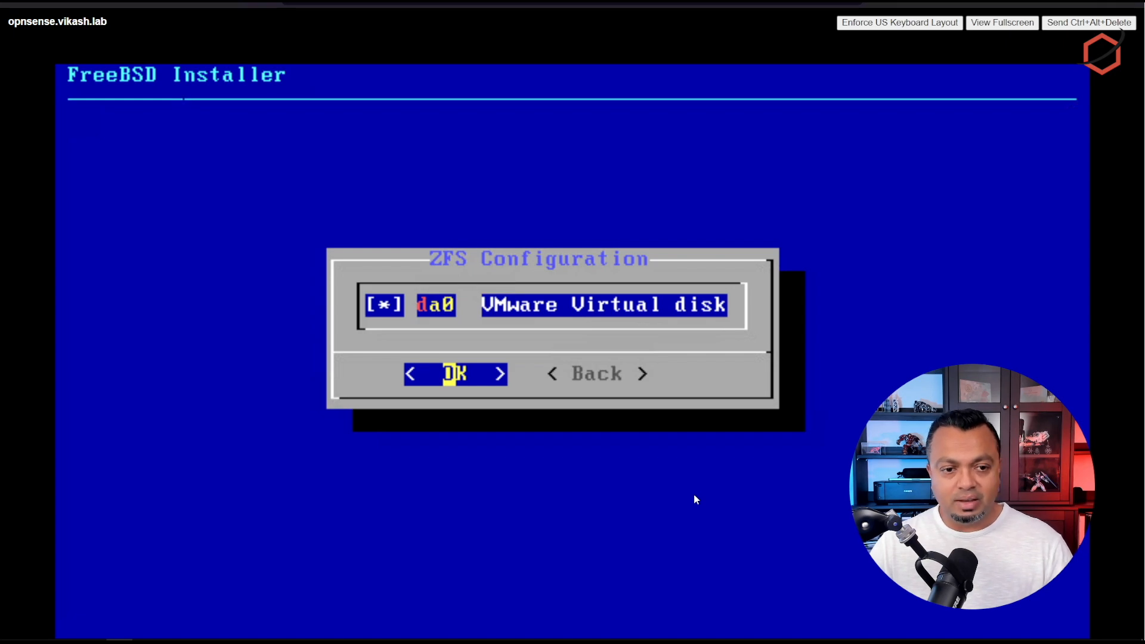
pyautogui.press('Return')
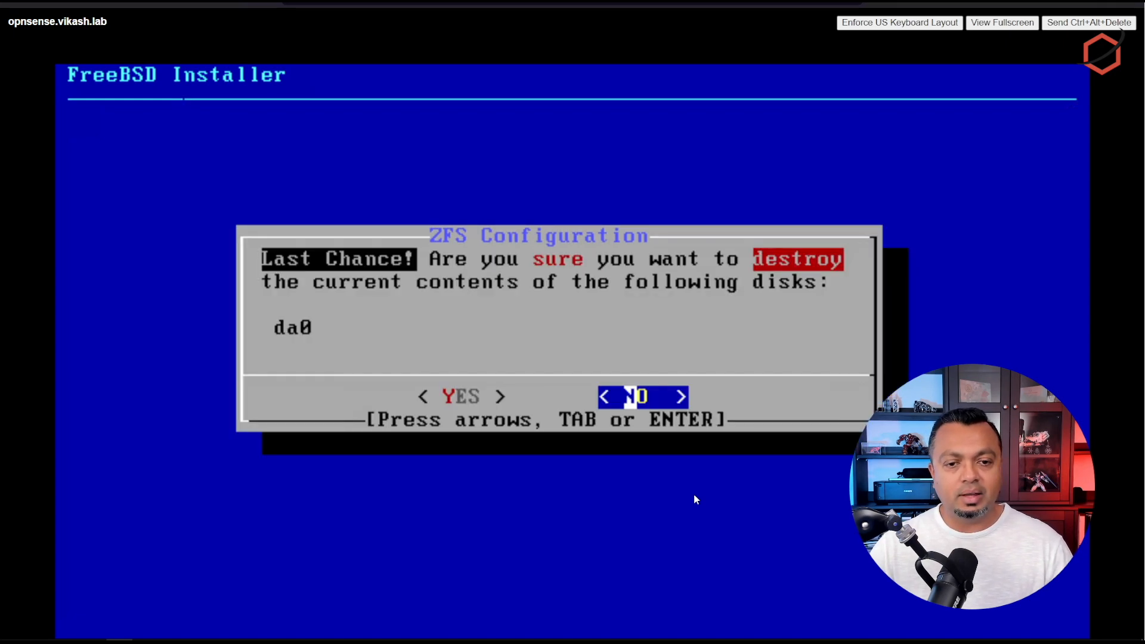
pyautogui.press('Left')
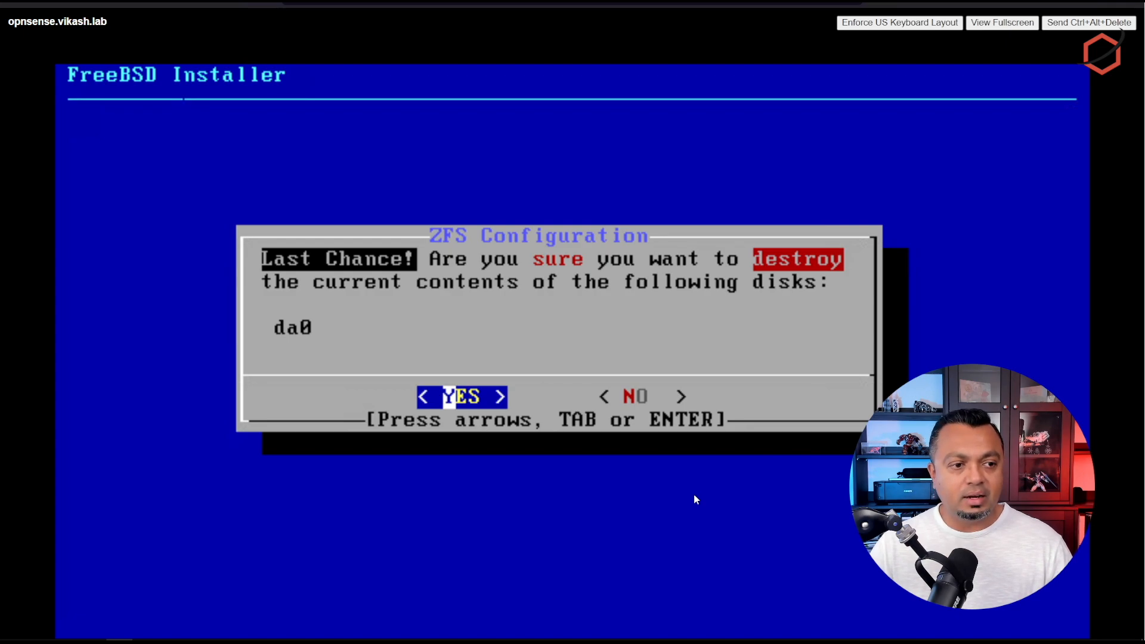
pyautogui.press('Return')
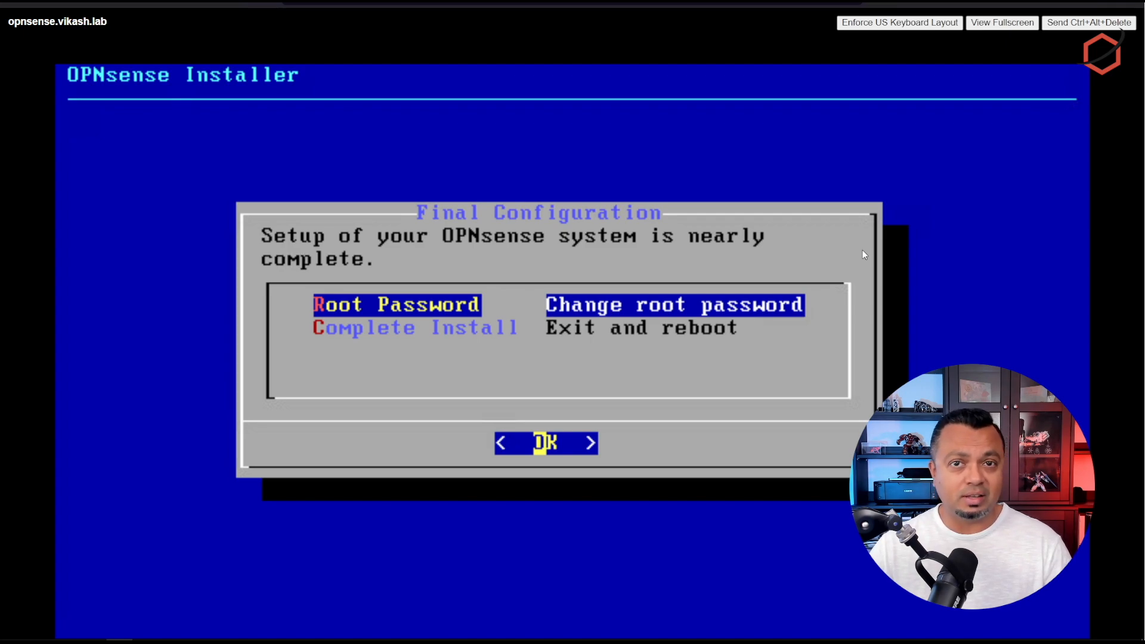
# Step: Choose Complete Install to finish and reboot the firewall
pyautogui.press('Down')
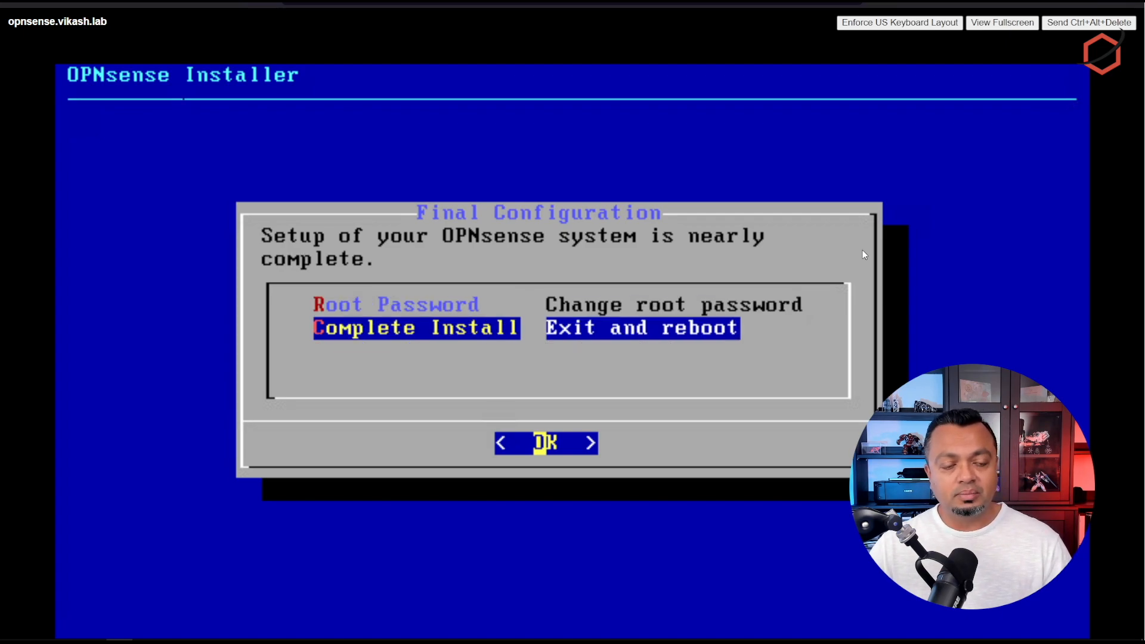
pyautogui.press('Return')
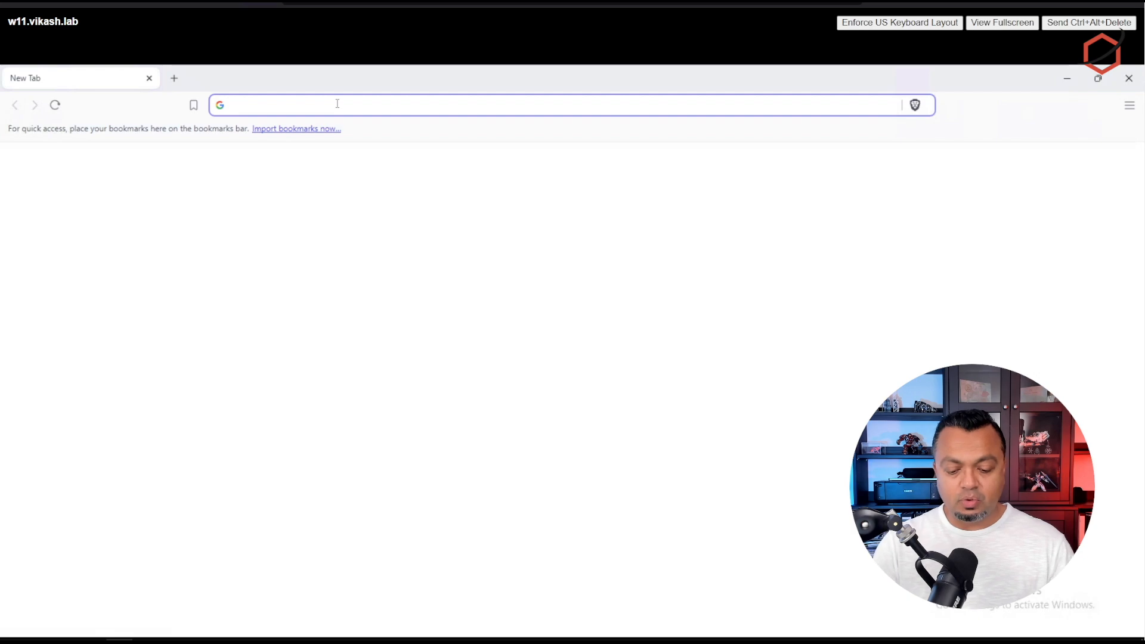
# Step: Open 192.168.1.1 in the browser, proceeding past the certificate warning
pyautogui.write('192')
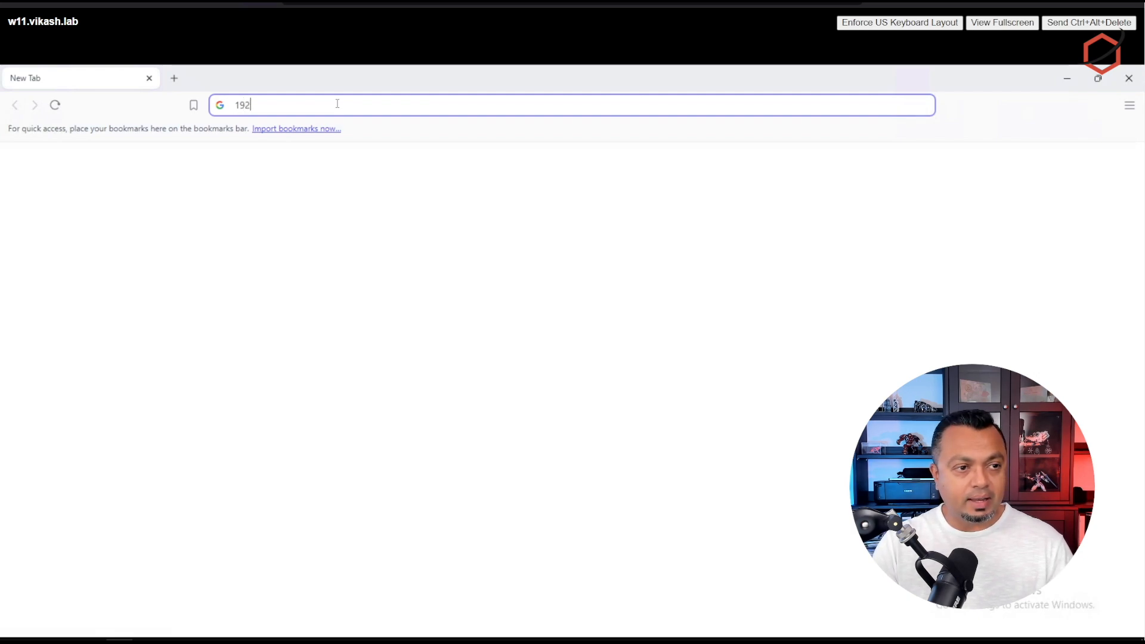
pyautogui.write('.168.1.1')
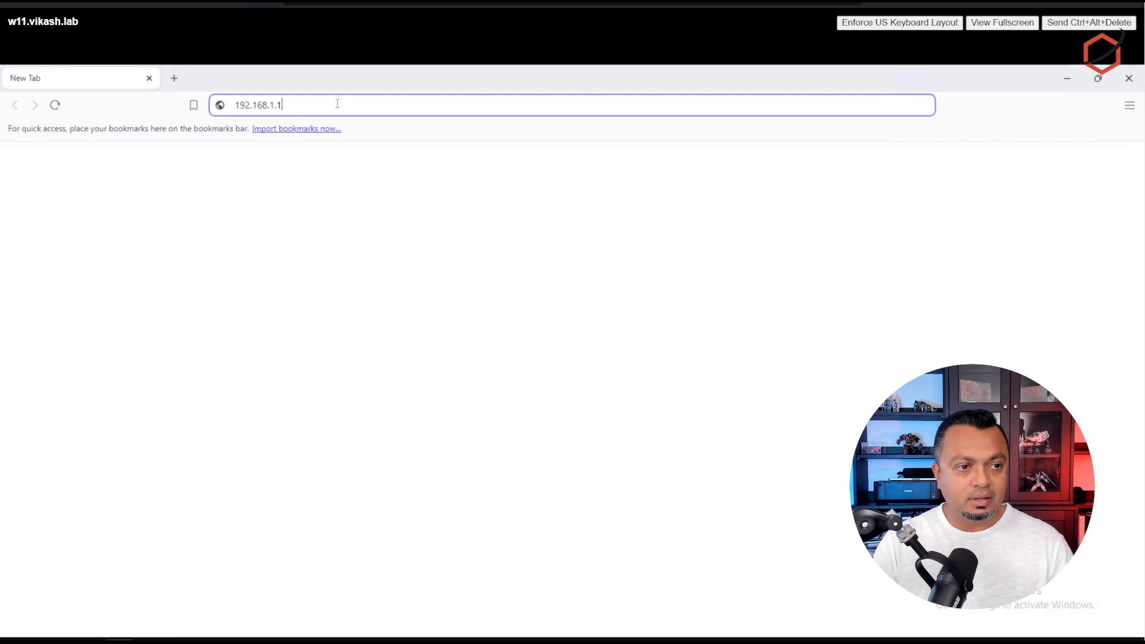
pyautogui.press('Return')
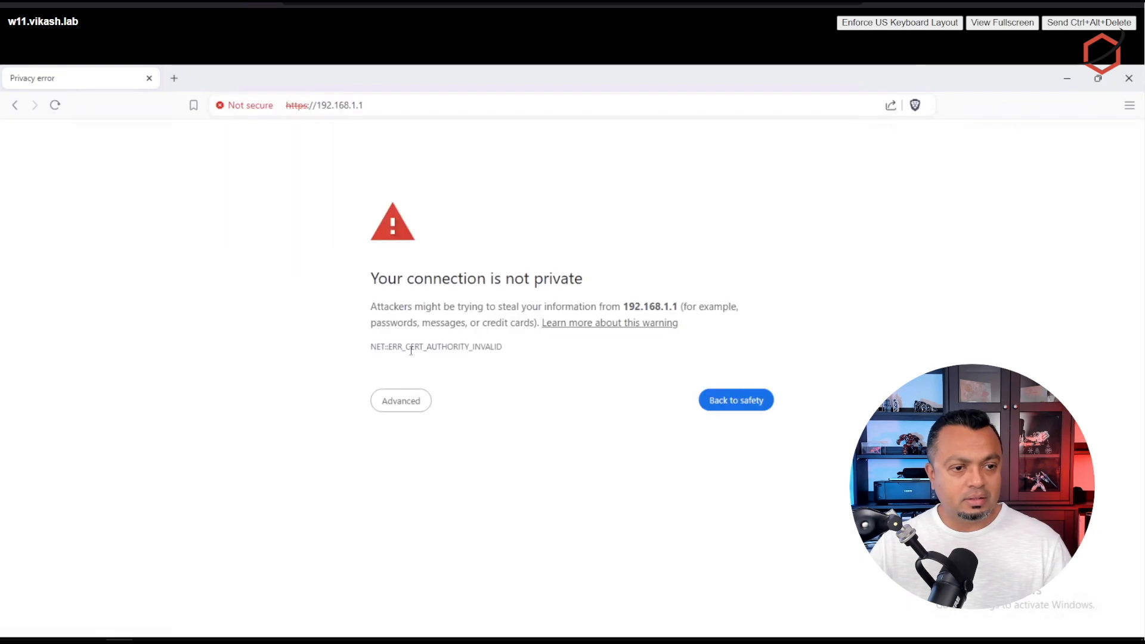
pyautogui.click(400, 407)
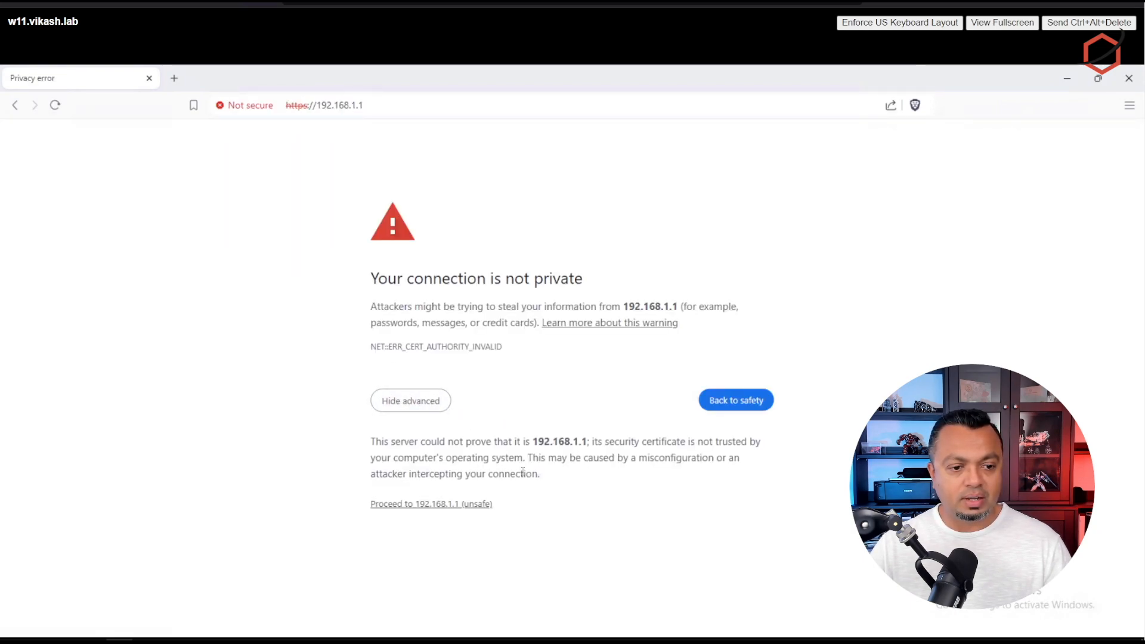
pyautogui.click(434, 507)
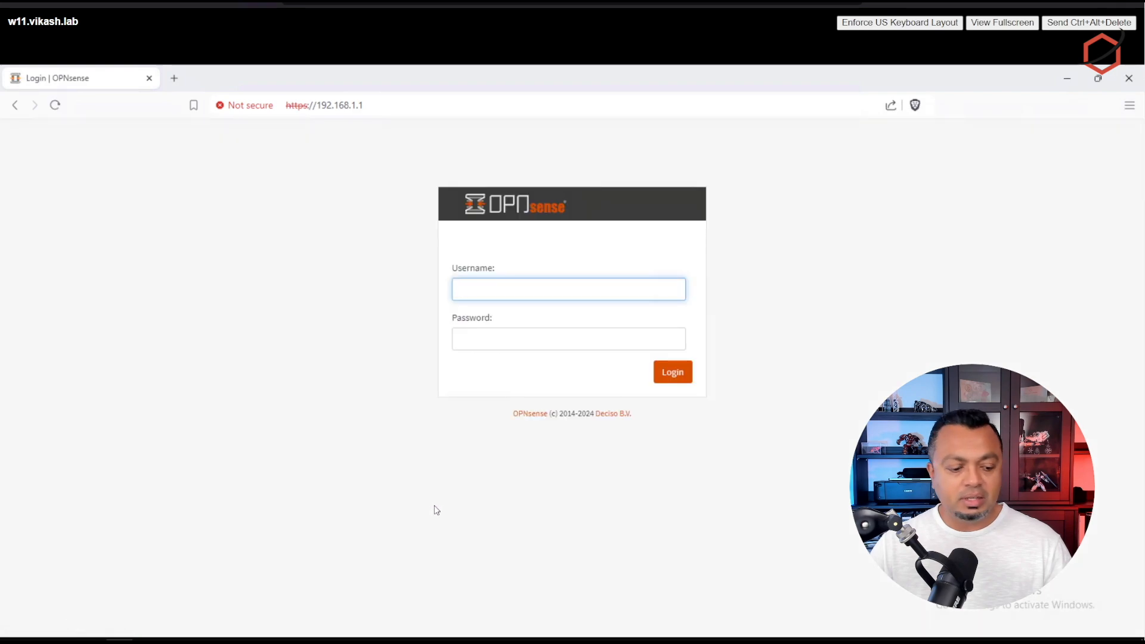
# Step: Log in to the web interface as root with the default password
pyautogui.write('root')
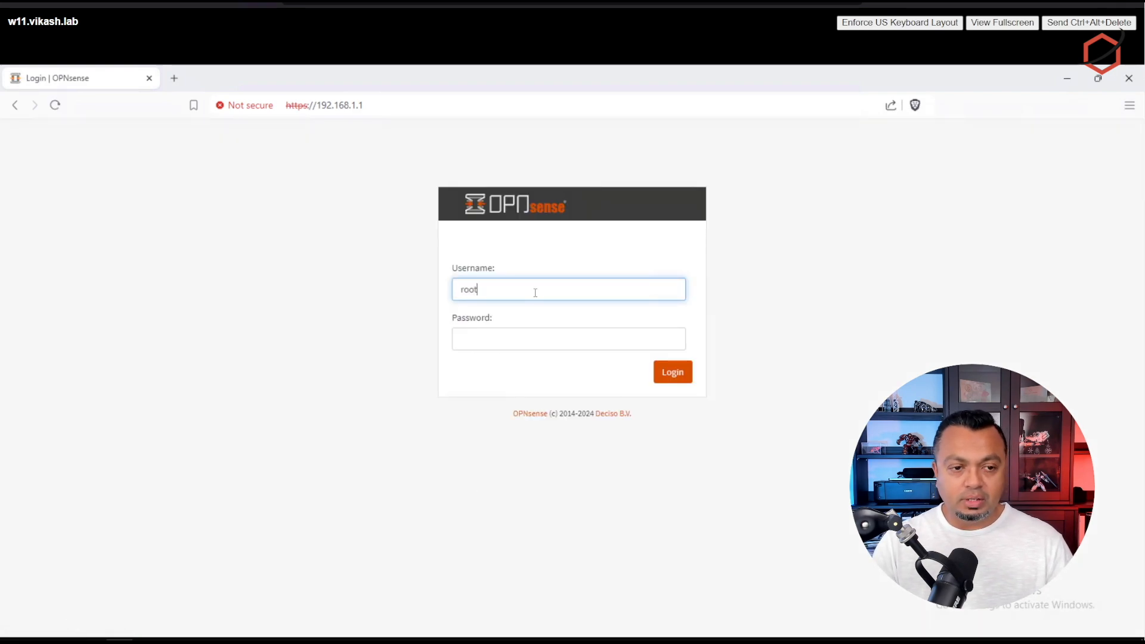
pyautogui.press('Tab')
pyautogui.write('opnsense')
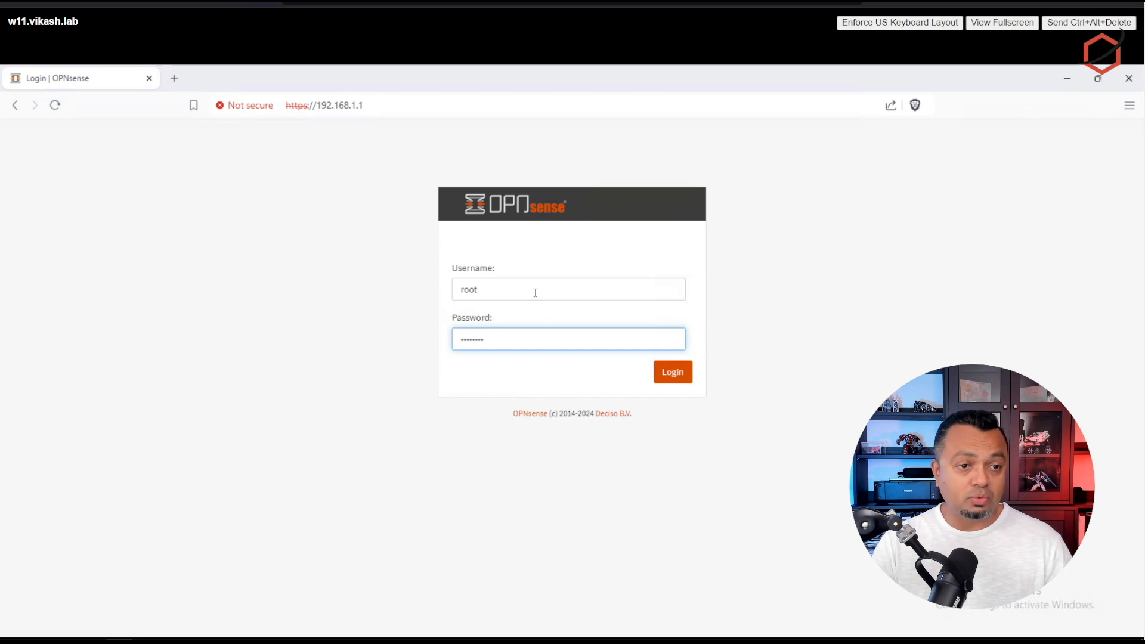
pyautogui.press('Return')
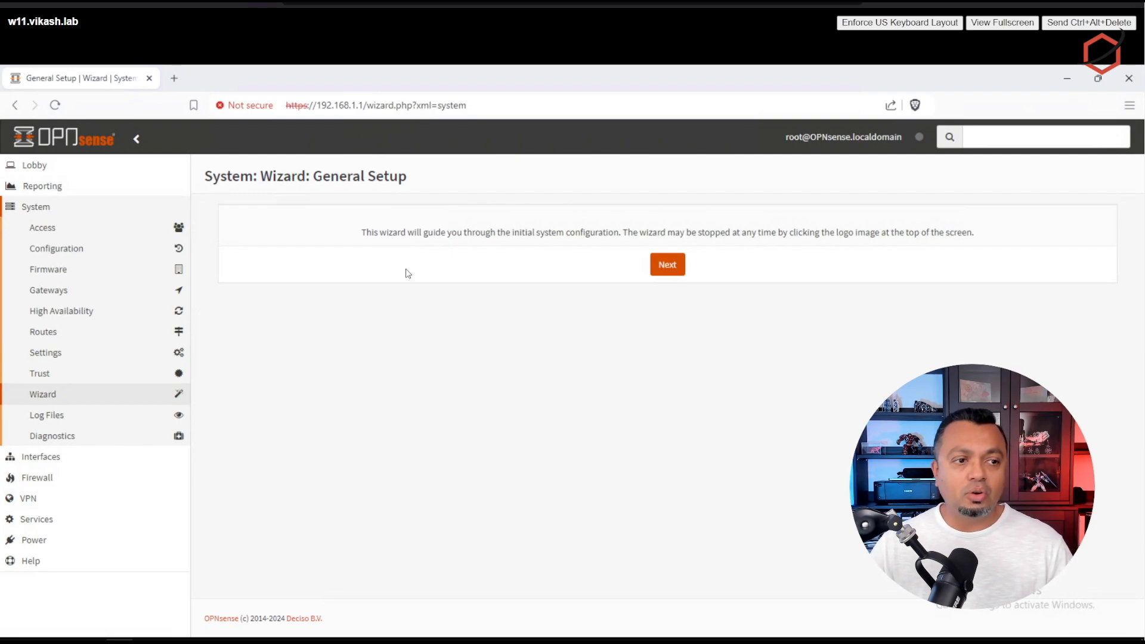
# Step: Enter hostname opnsense, domain vikash.lab and primary DNS server 192.168.150.5 in the wizard's General Information
pyautogui.click(666, 266)
pyautogui.moveTo(523, 242); pyautogui.dragTo(413, 233)
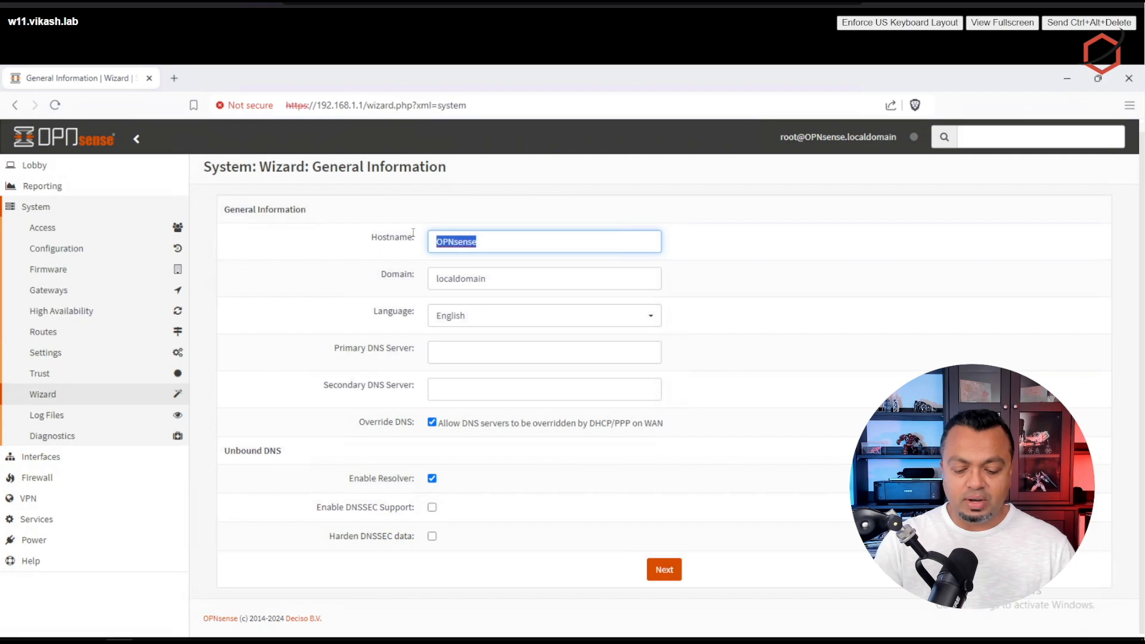
pyautogui.write('opnsense')
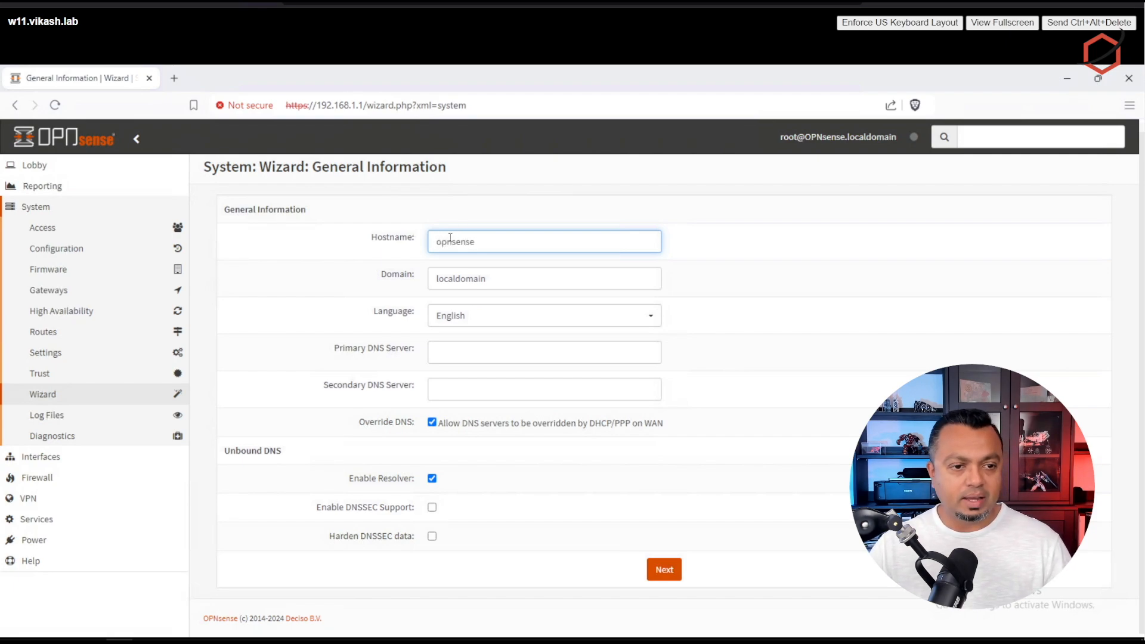
pyautogui.moveTo(513, 278); pyautogui.dragTo(383, 274)
pyautogui.write('vikash.lab')
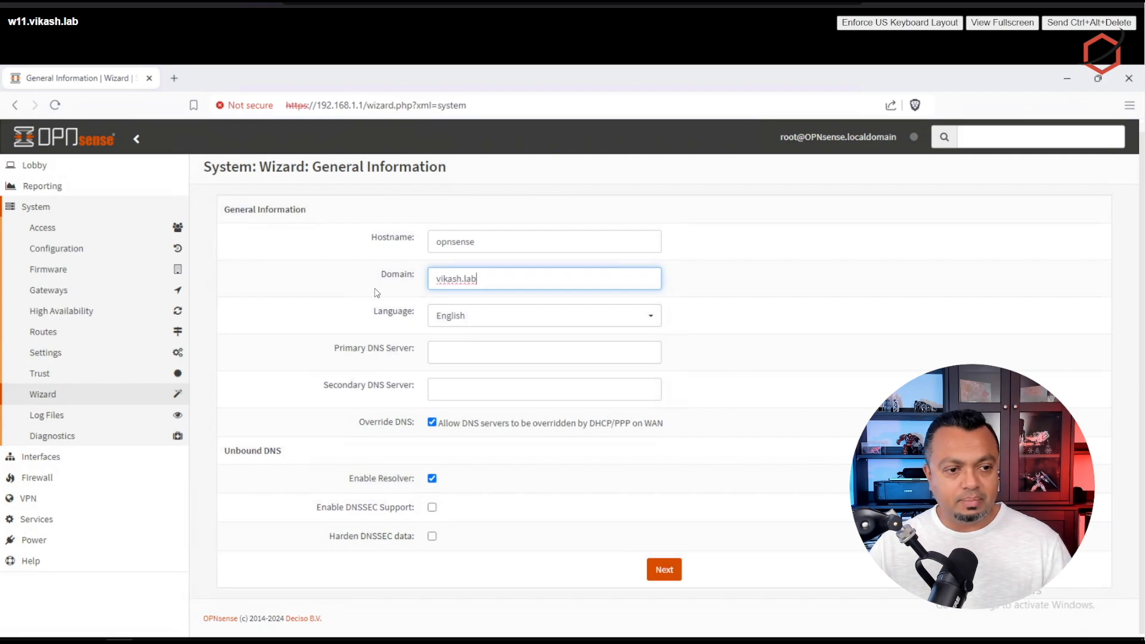
pyautogui.click(481, 355)
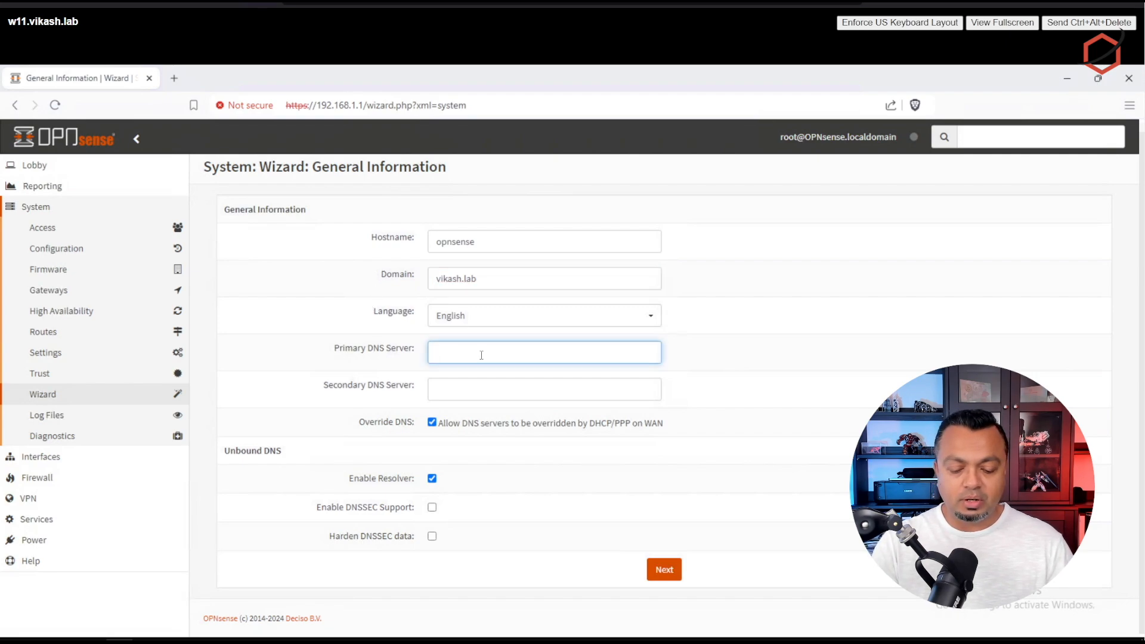
pyautogui.write('192.168.150')
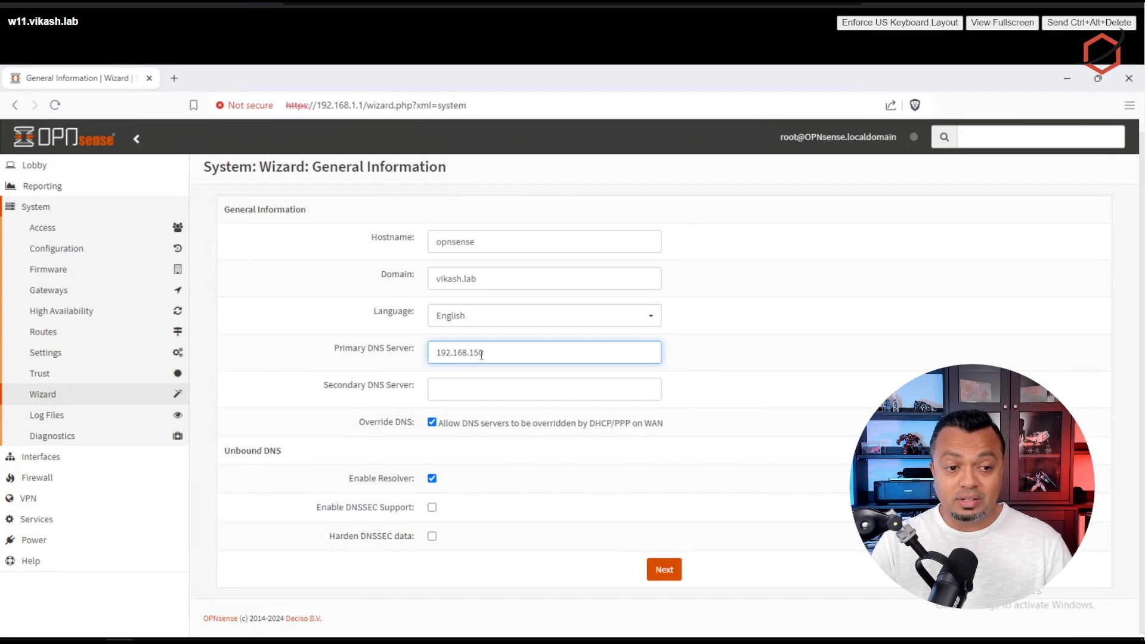
pyautogui.write('.5')
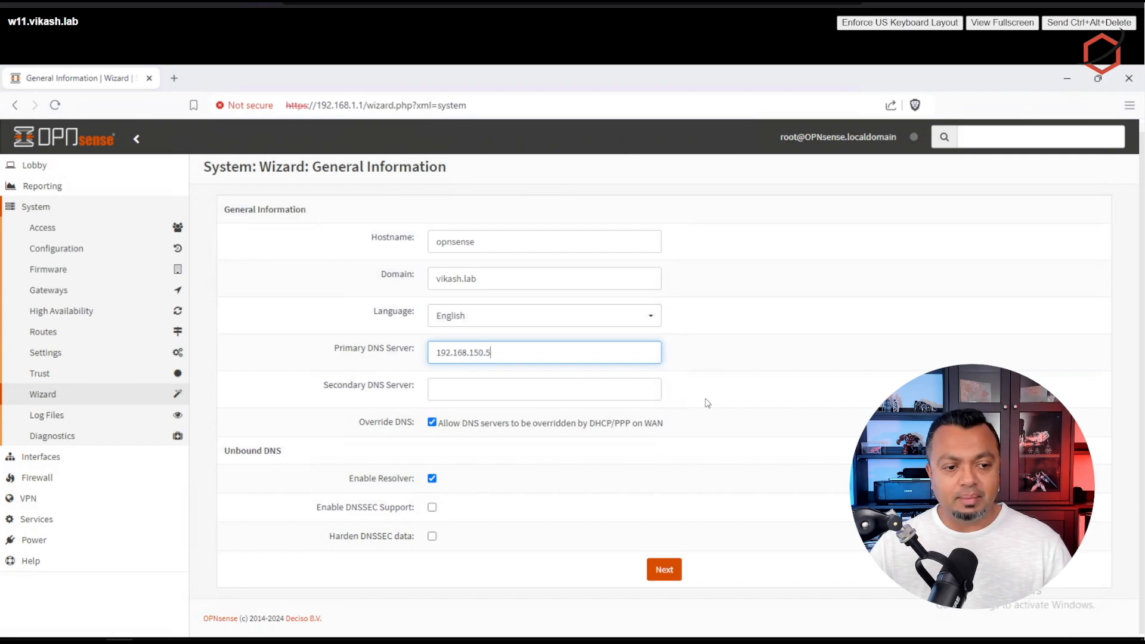
pyautogui.hotkey('ctrl', 'a')
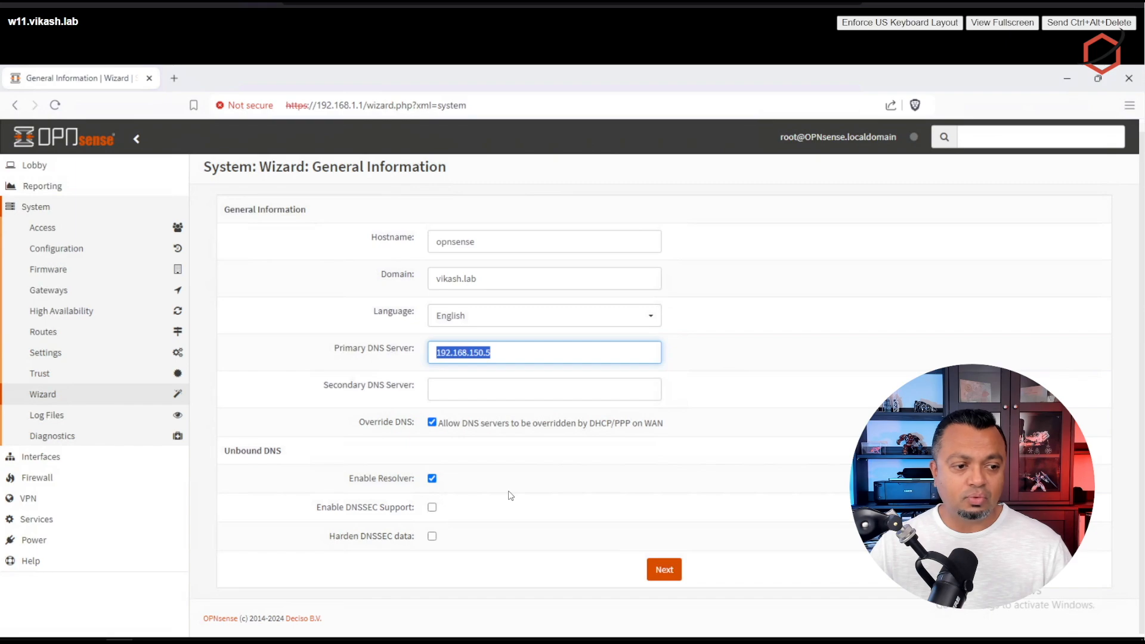
pyautogui.click(664, 570)
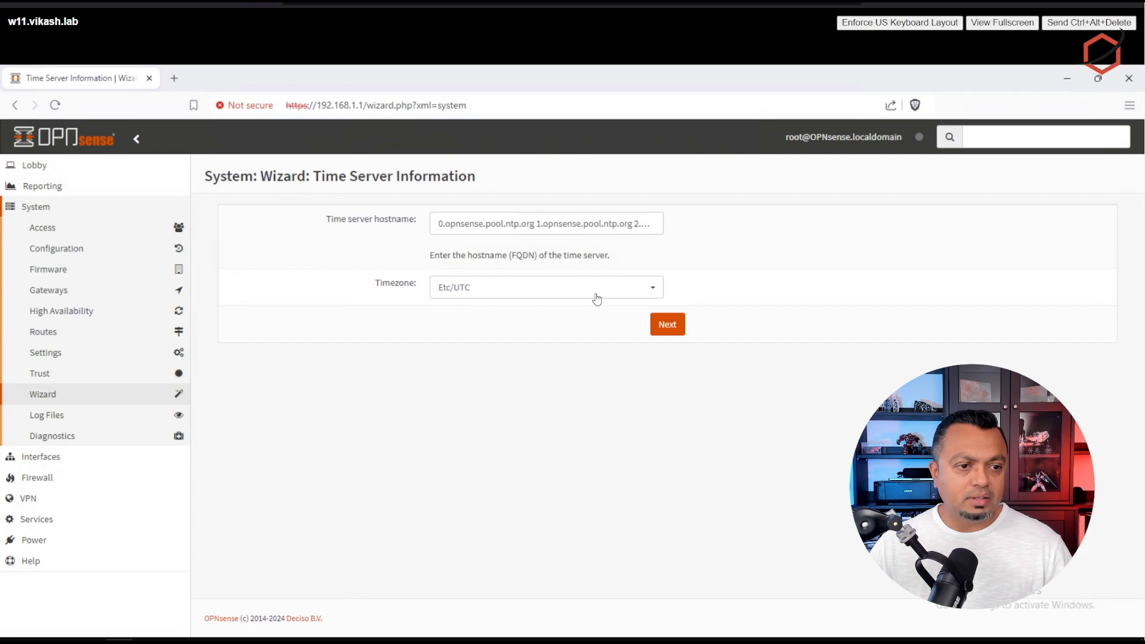
# Step: Set the wizard's timezone to Europe/Amsterdam
pyautogui.click(597, 298)
pyautogui.scroll(-20, 591, 493)
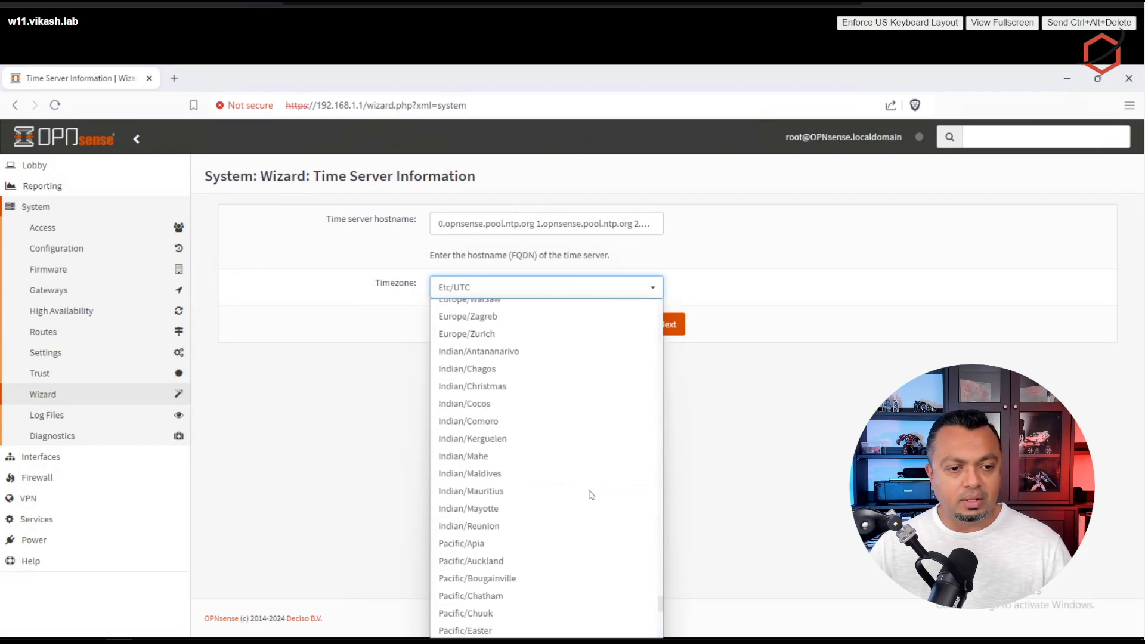
pyautogui.scroll(20, 591, 495)
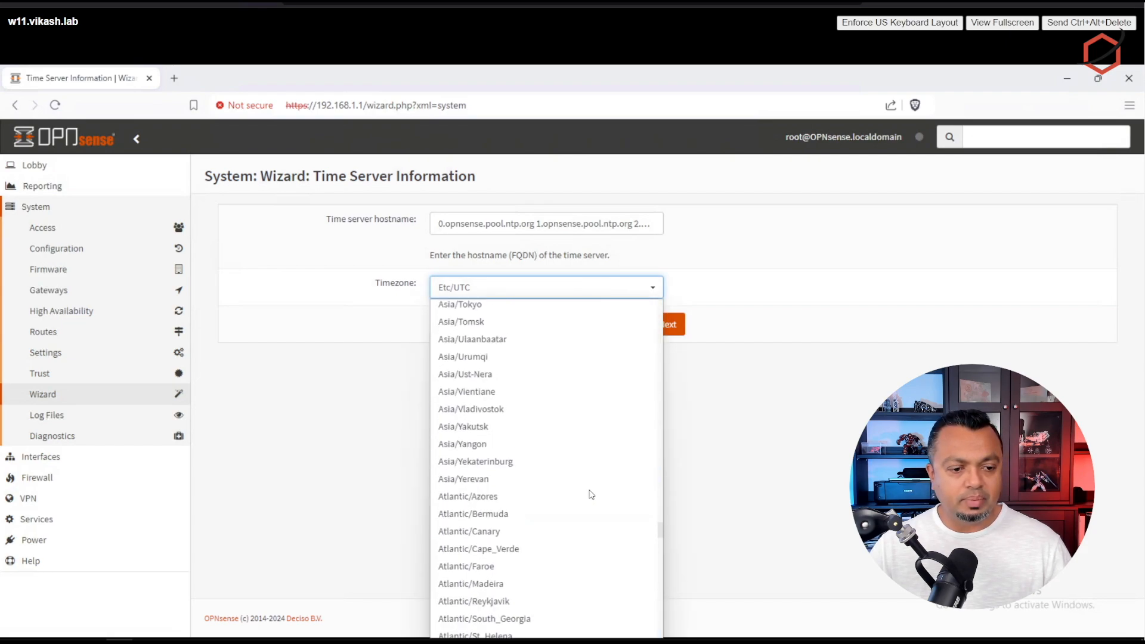
pyautogui.scroll(-10, 589, 494)
pyautogui.click(542, 418)
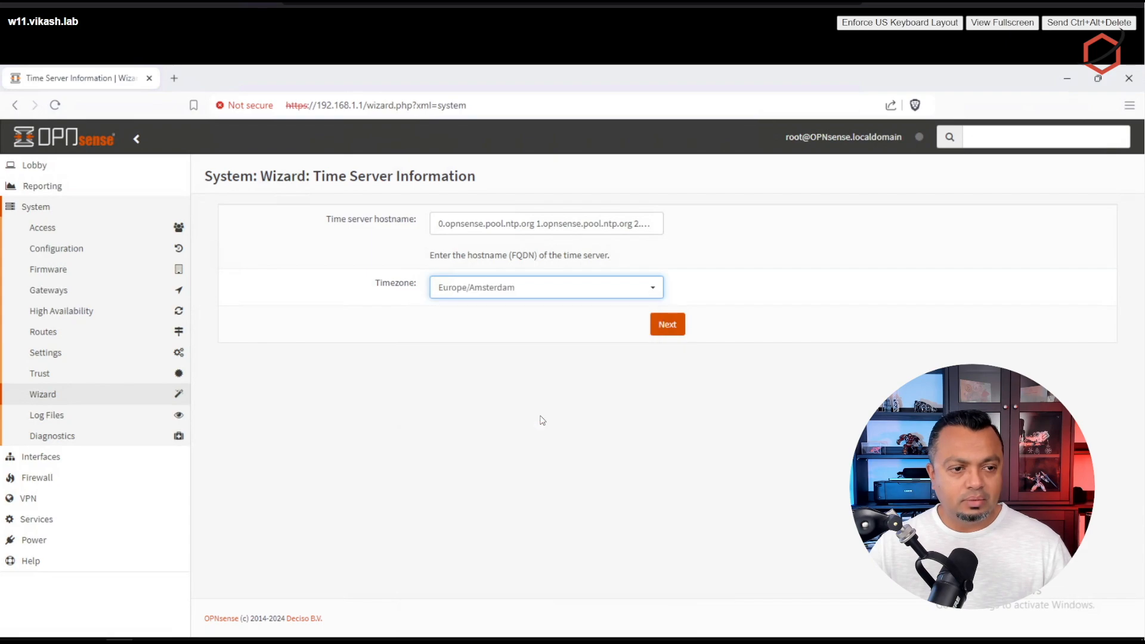
pyautogui.click(668, 324)
# Step: Uncheck Block RFC1918 Private Networks and Block bogon networks on the WAN interface page
pyautogui.scroll(-1, 667, 332)
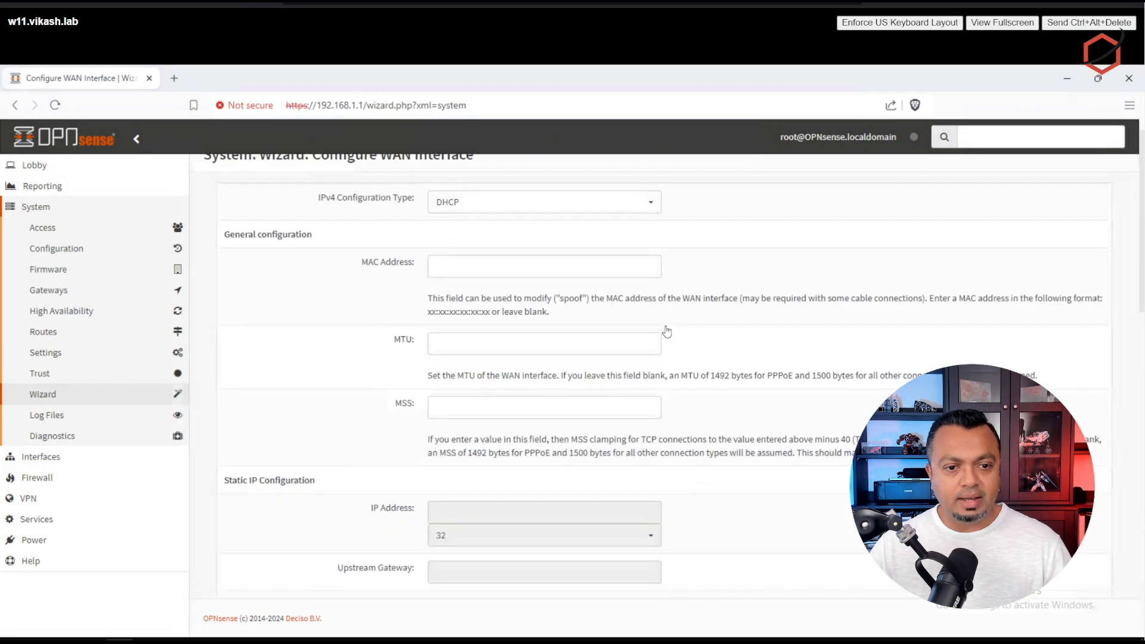
pyautogui.scroll(1, 743, 372)
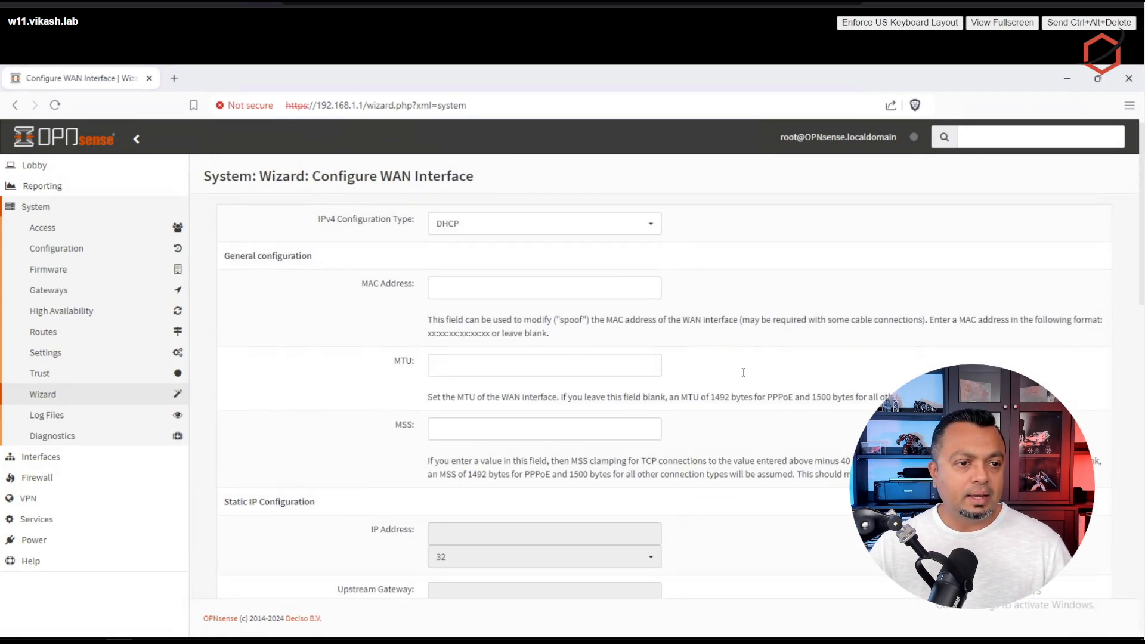
pyautogui.moveTo(314, 173); pyautogui.dragTo(480, 181)
pyautogui.click(480, 182)
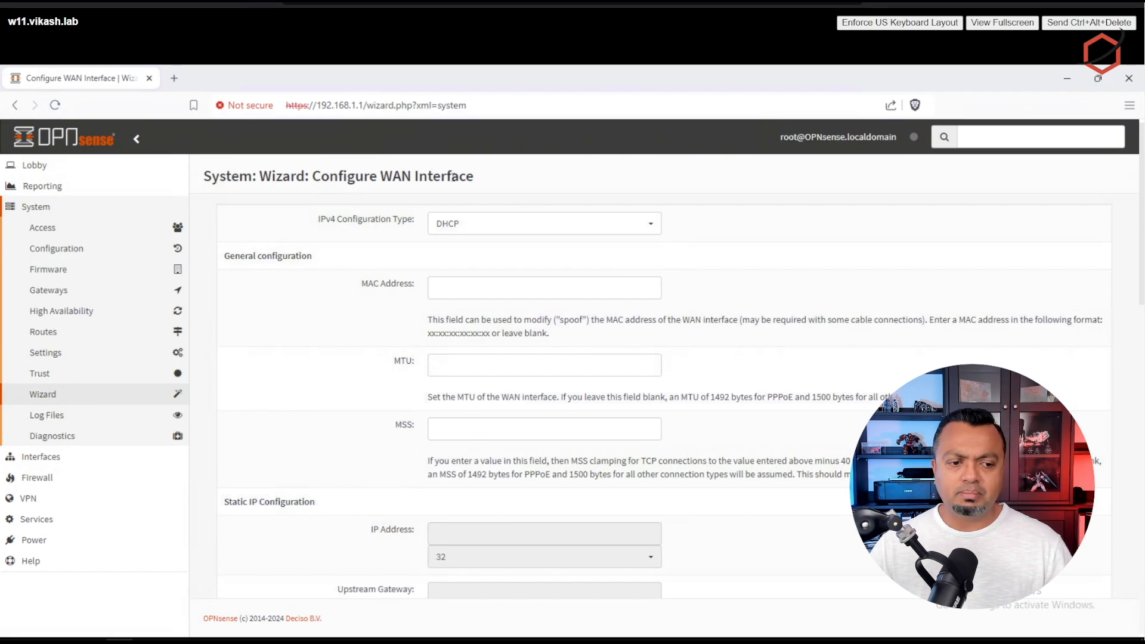
pyautogui.scroll(-2, 803, 314)
pyautogui.scroll(-5, 803, 314)
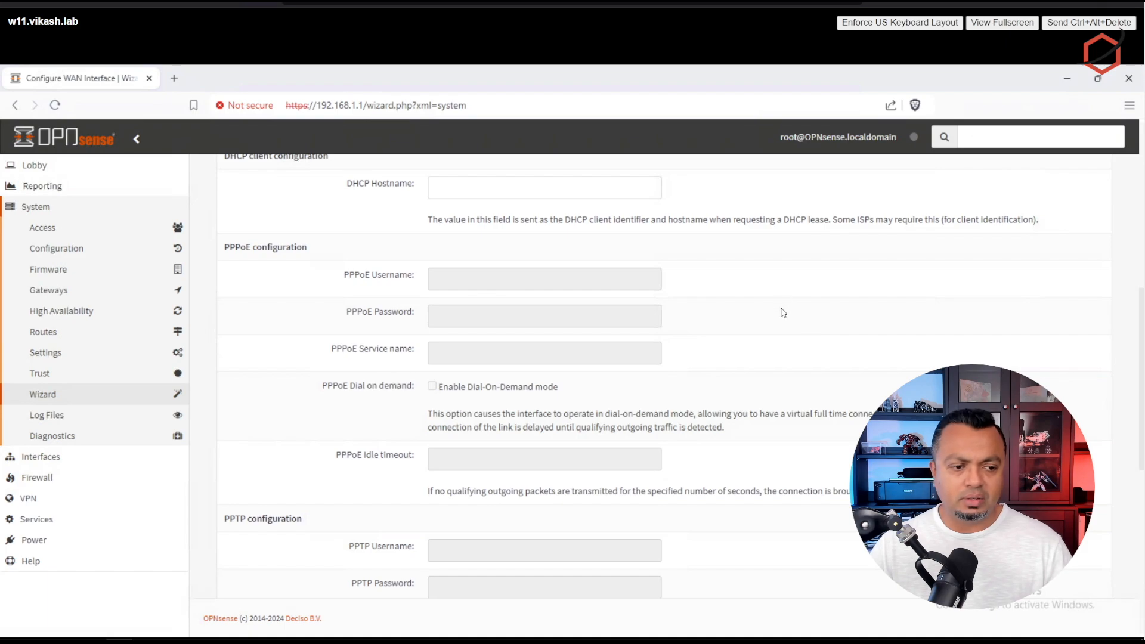
pyautogui.scroll(-6, 782, 305)
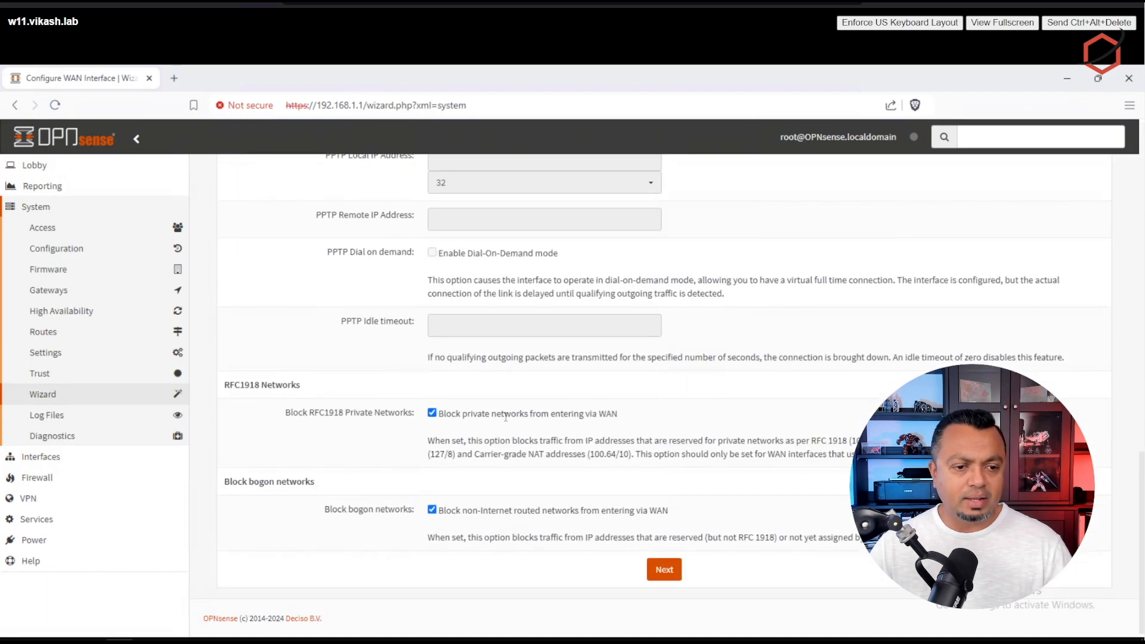
pyautogui.click(432, 413)
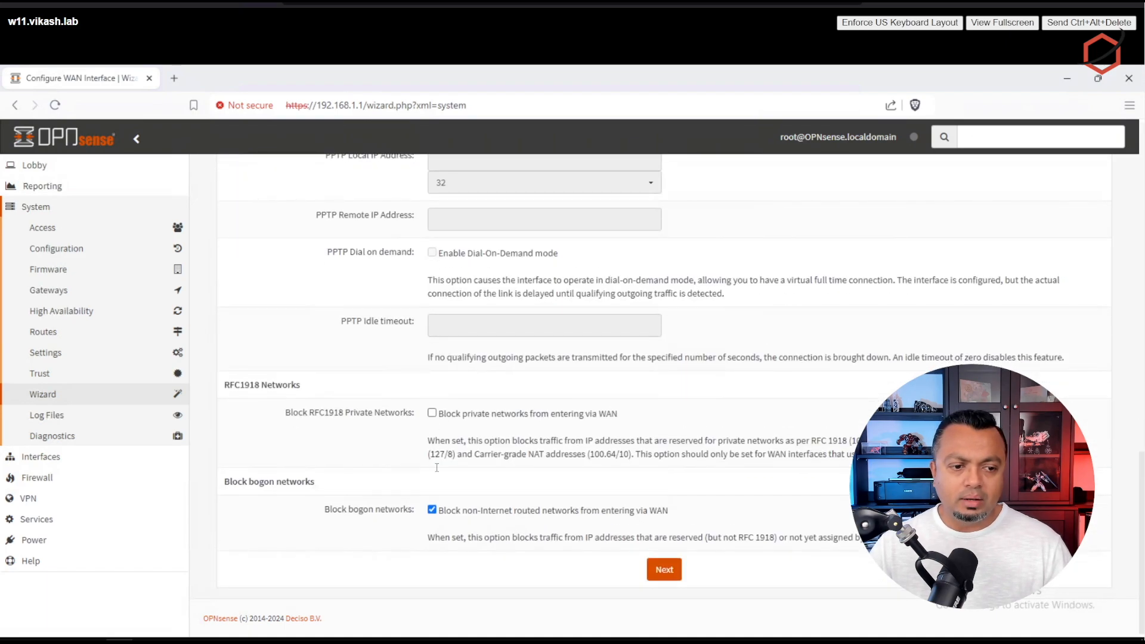
pyautogui.click(432, 511)
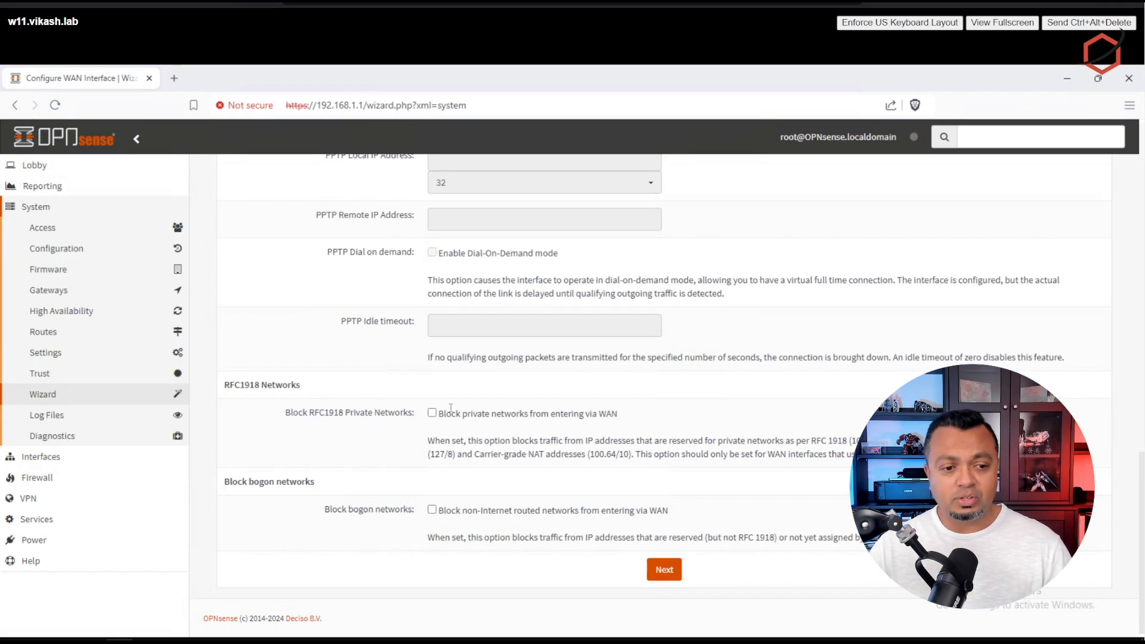
pyautogui.click(668, 570)
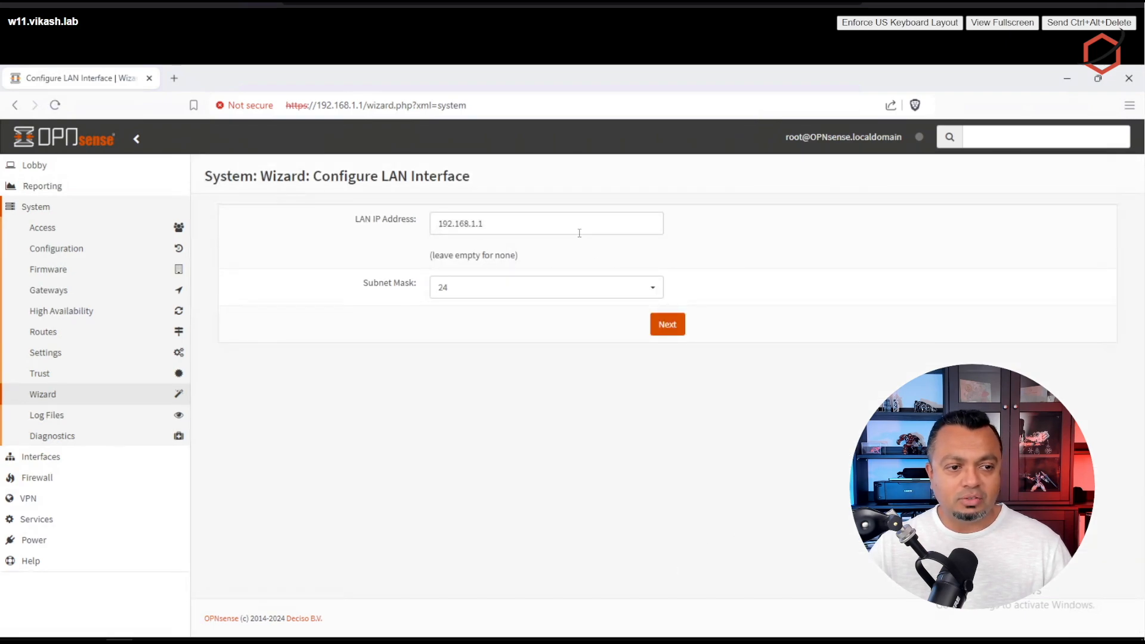
# Step: Keep LAN IP 192.168.1.1/24 and leave the root password unchanged
pyautogui.click(579, 232)
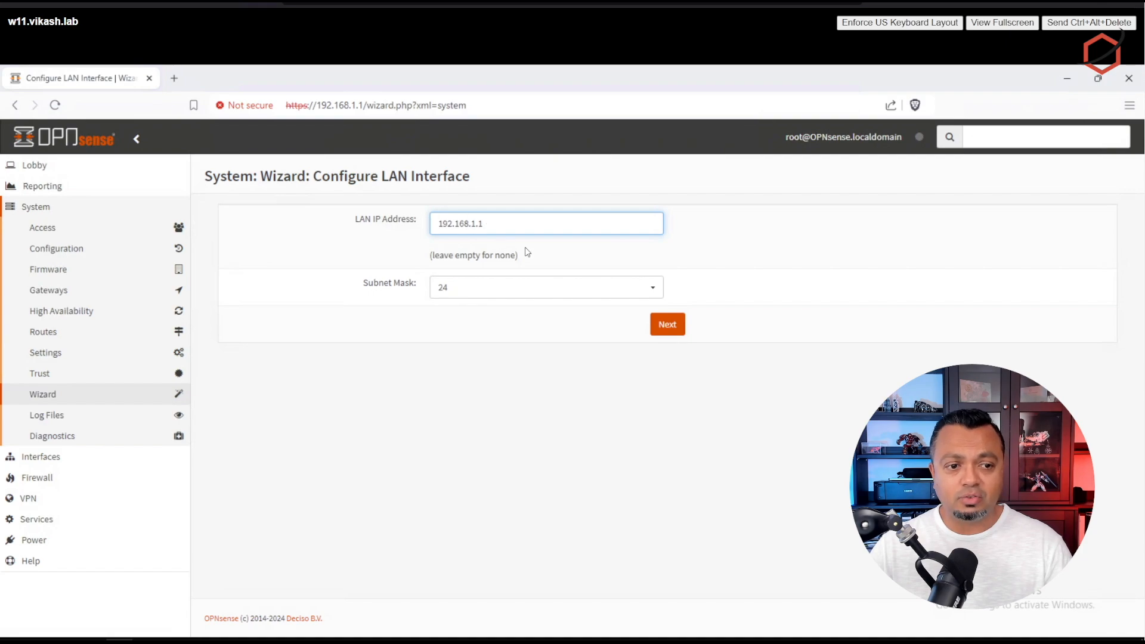
pyautogui.click(677, 330)
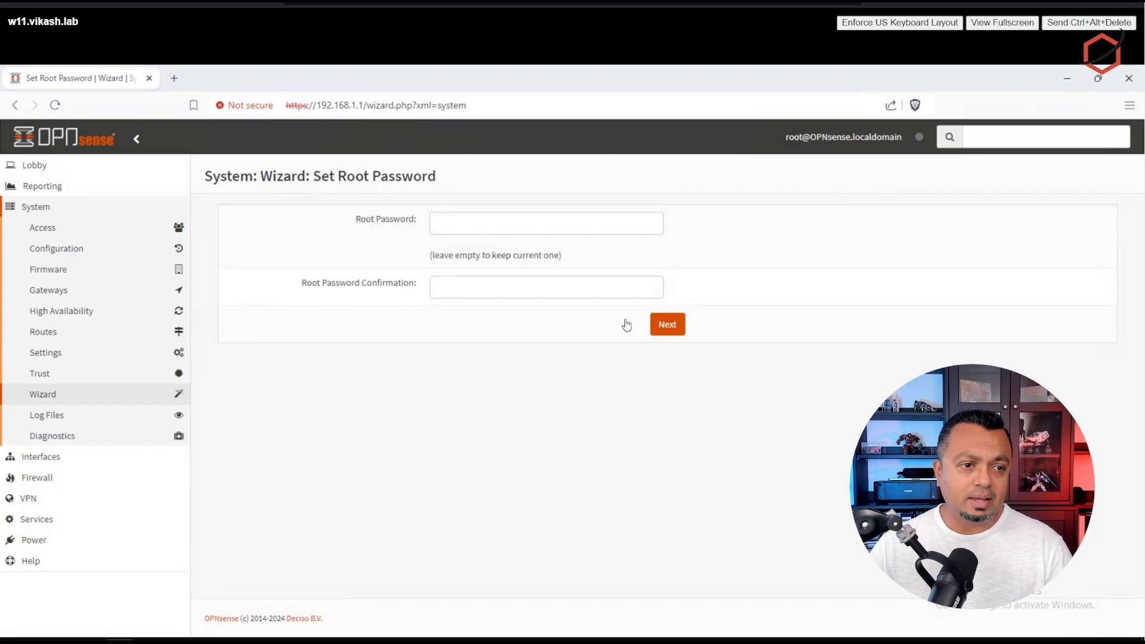
pyautogui.click(676, 330)
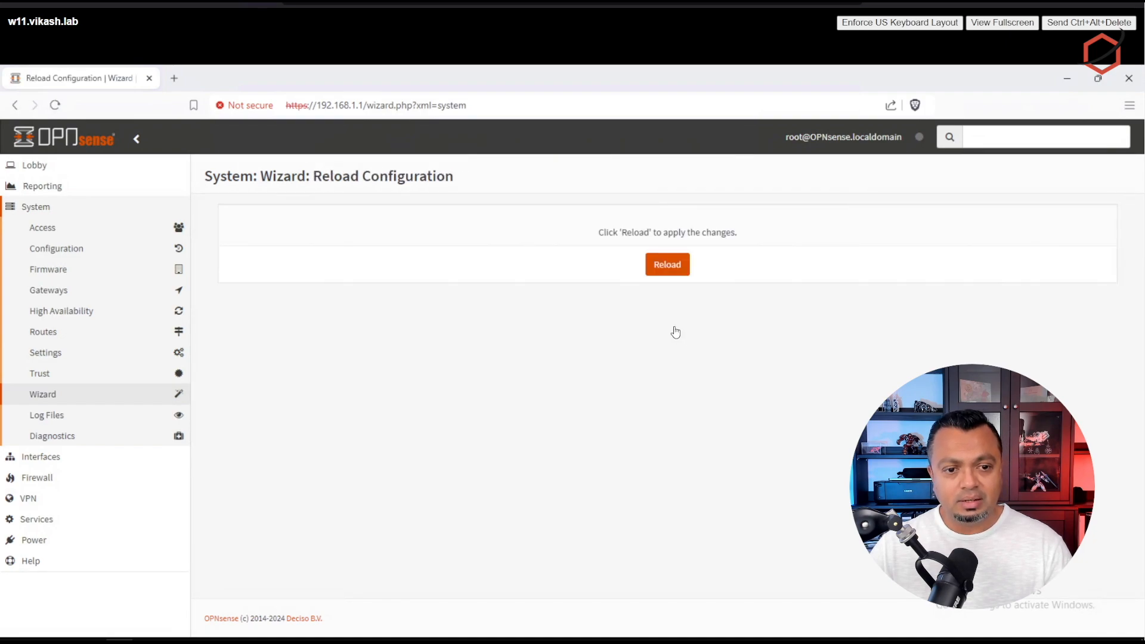
# Step: Reload the wizard configuration and continue to the opnsense.vikash.lab dashboard
pyautogui.click(671, 267)
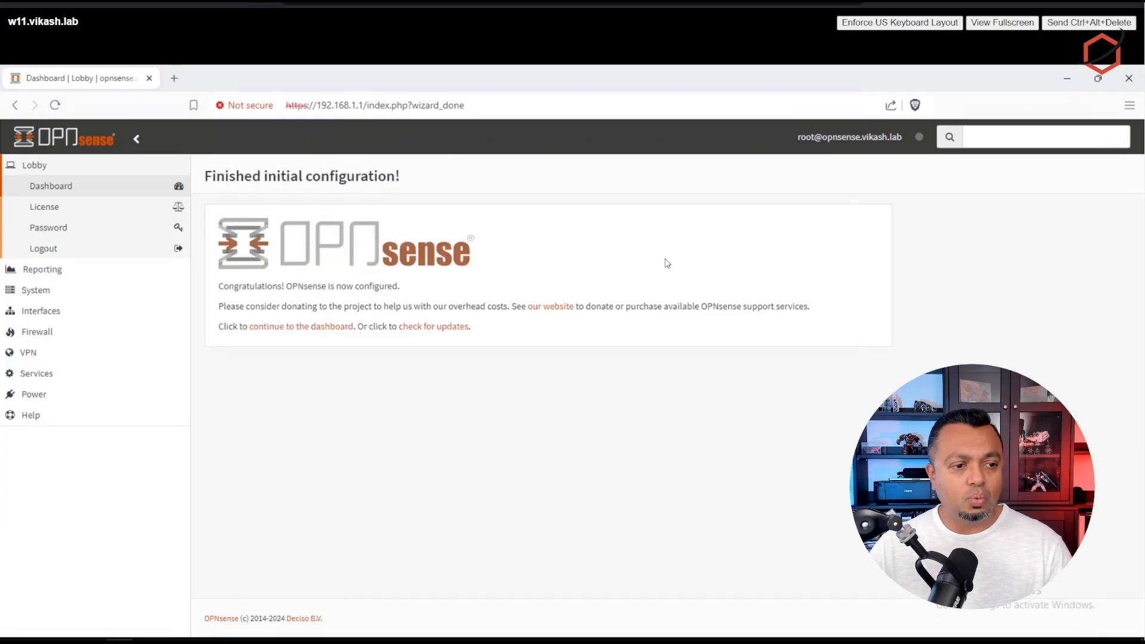
pyautogui.click(311, 333)
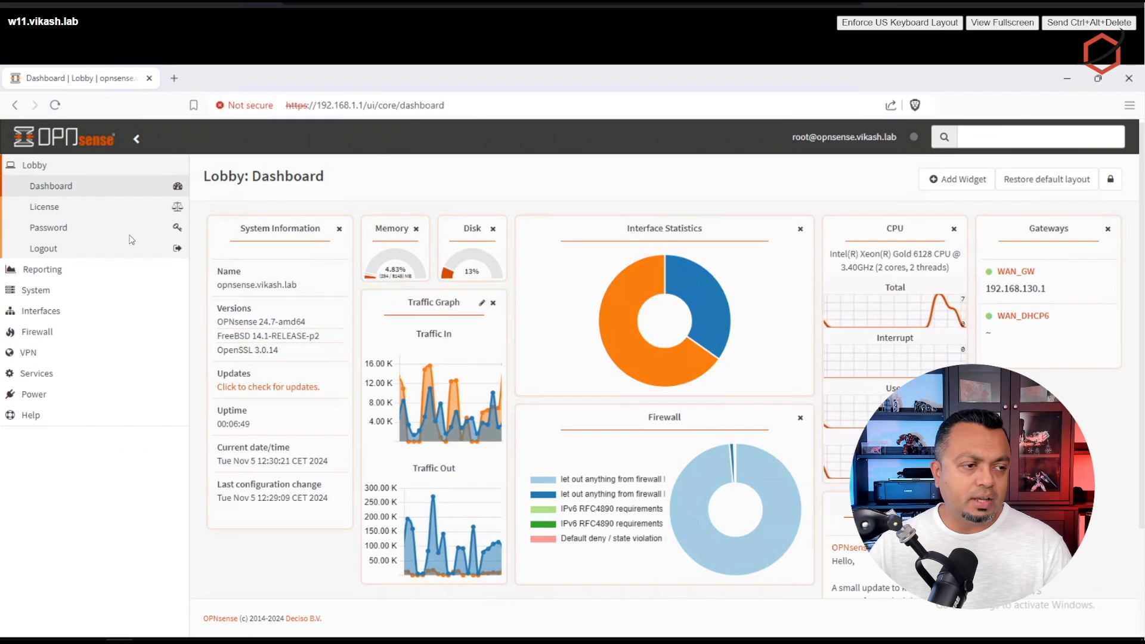
pyautogui.click(78, 374)
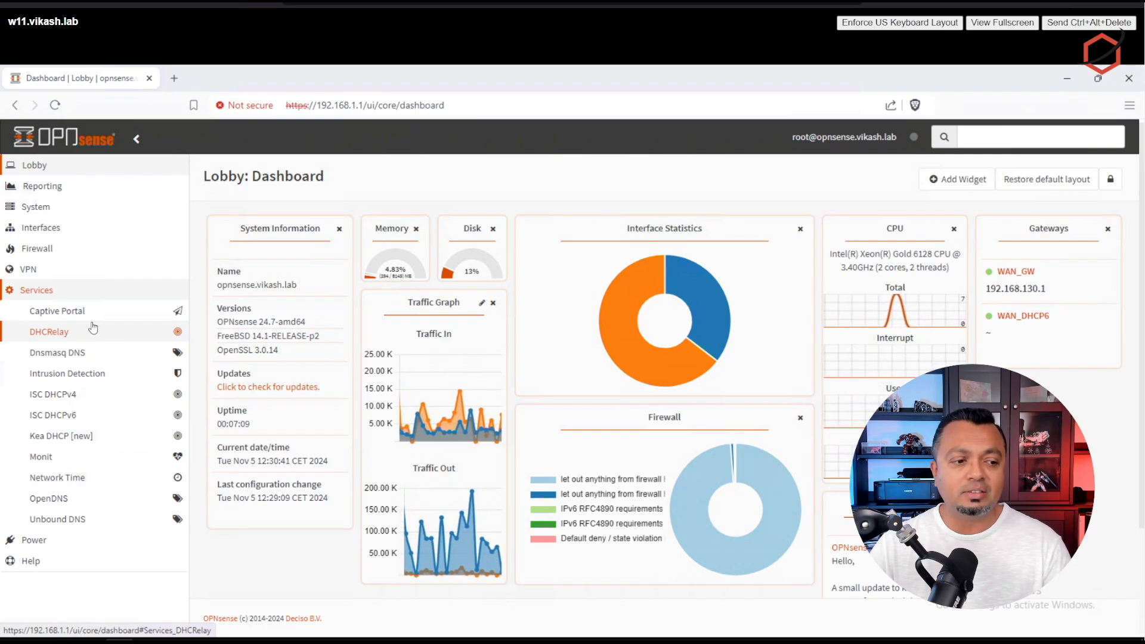
# Step: Enable Use System Nameservers in Unbound DNS Query Forwarding and apply it
pyautogui.click(75, 524)
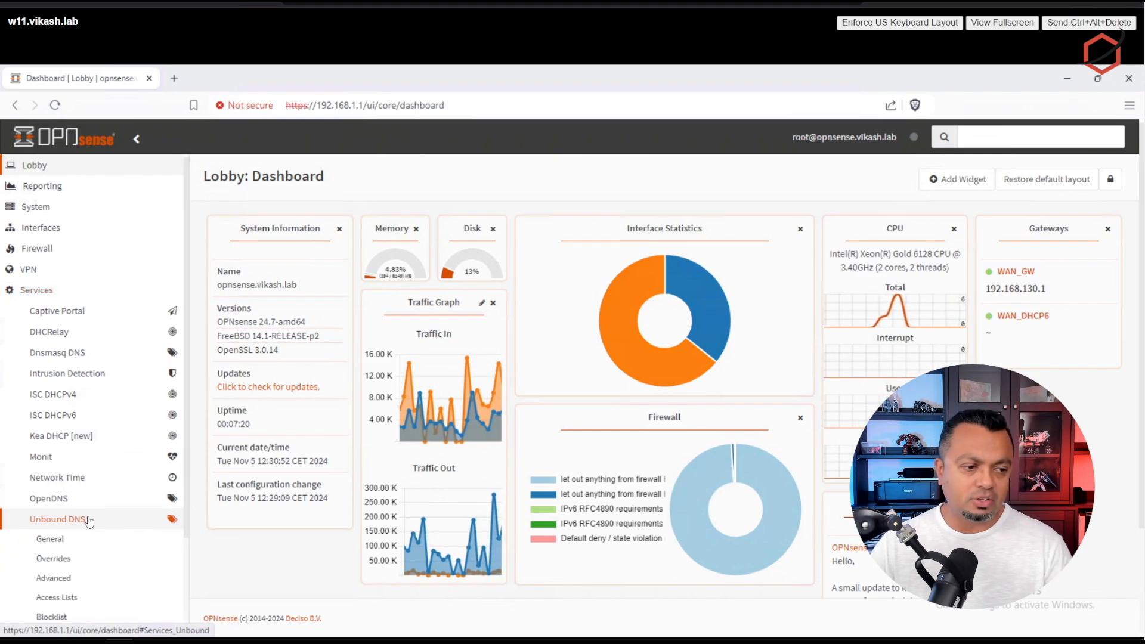
pyautogui.scroll(-2, 88, 521)
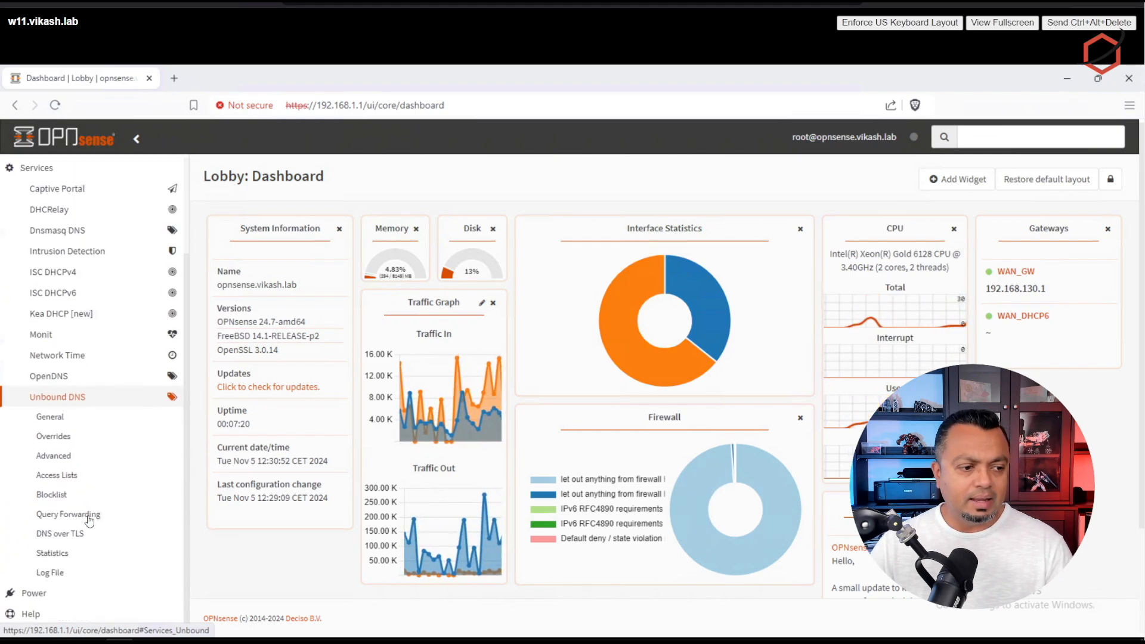
pyautogui.scroll(-2, 94, 458)
pyautogui.click(63, 436)
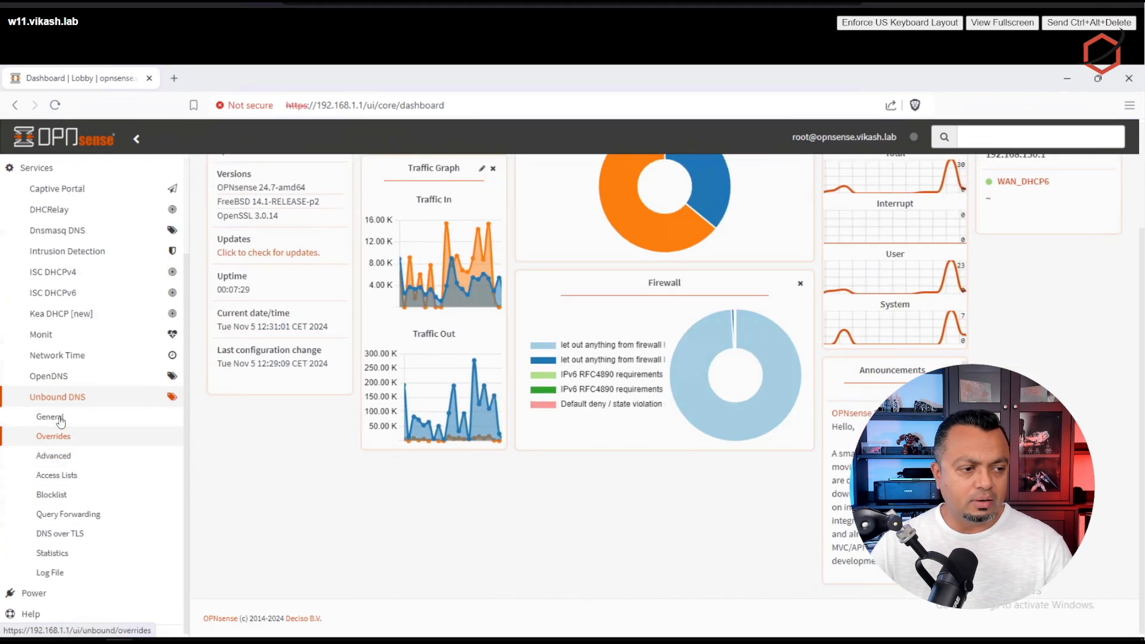
pyautogui.click(67, 516)
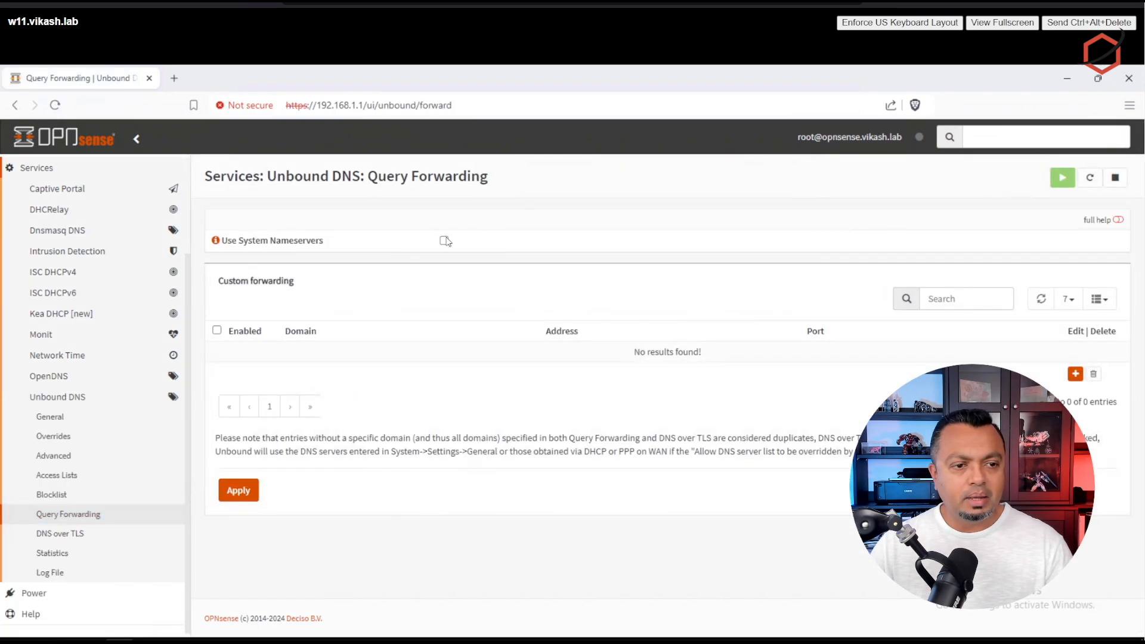
pyautogui.click(445, 241)
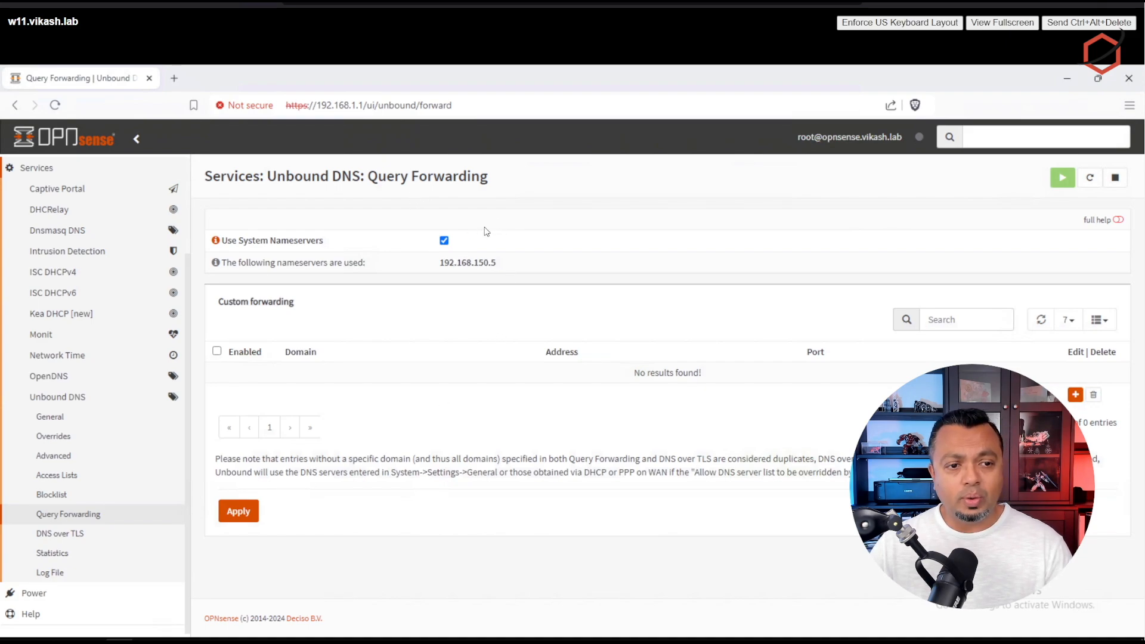
pyautogui.click(238, 513)
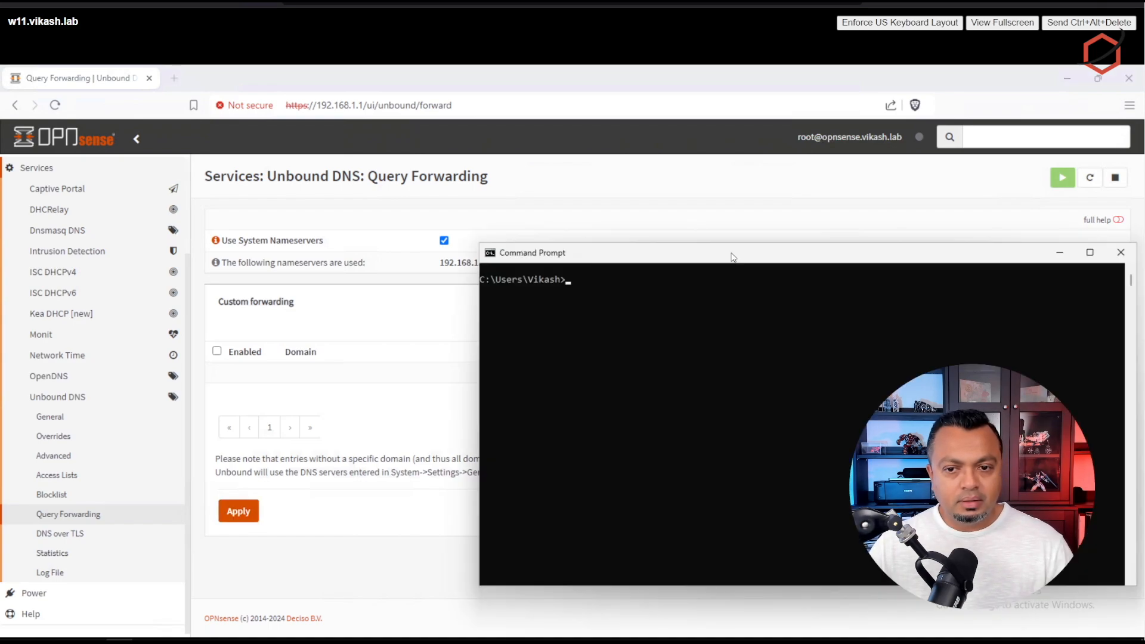
pyautogui.moveTo(732, 255); pyautogui.dragTo(726, 256)
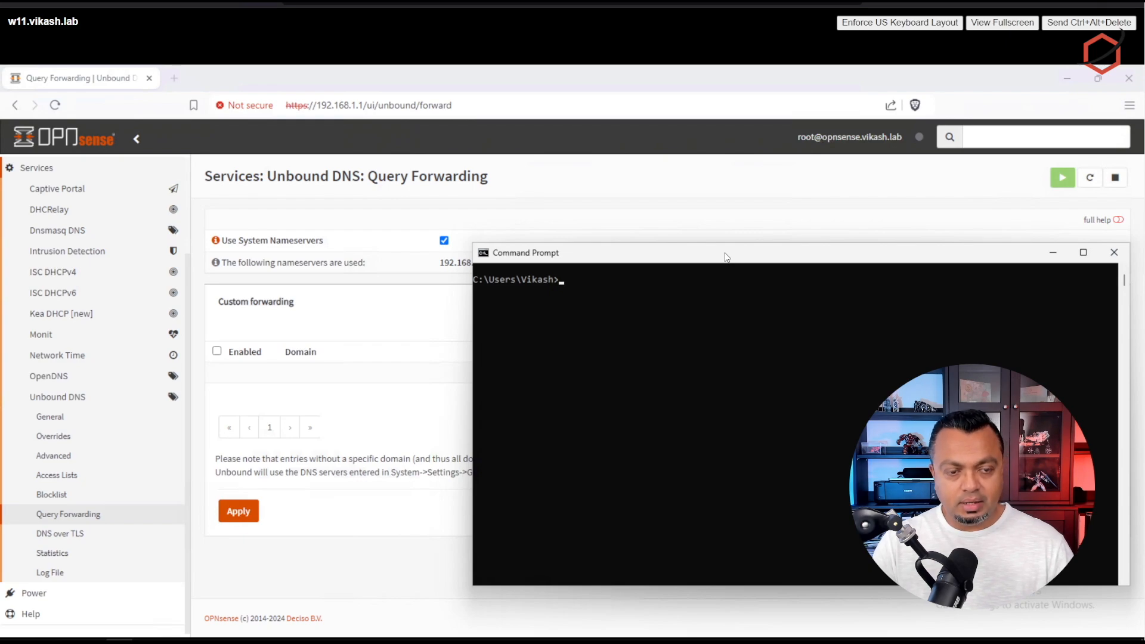
# Step: Run ipconfig /all and ping apple.com, confirming 4 replies with 0% loss
pyautogui.write('ipconfig ')
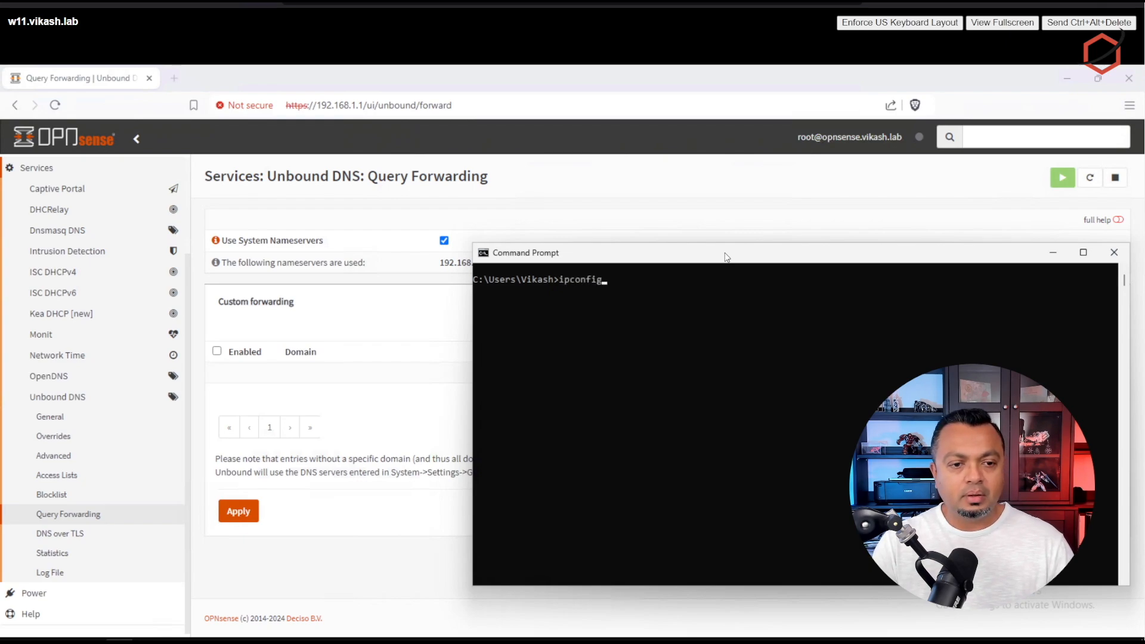
pyautogui.write('/all')
pyautogui.press('Return')
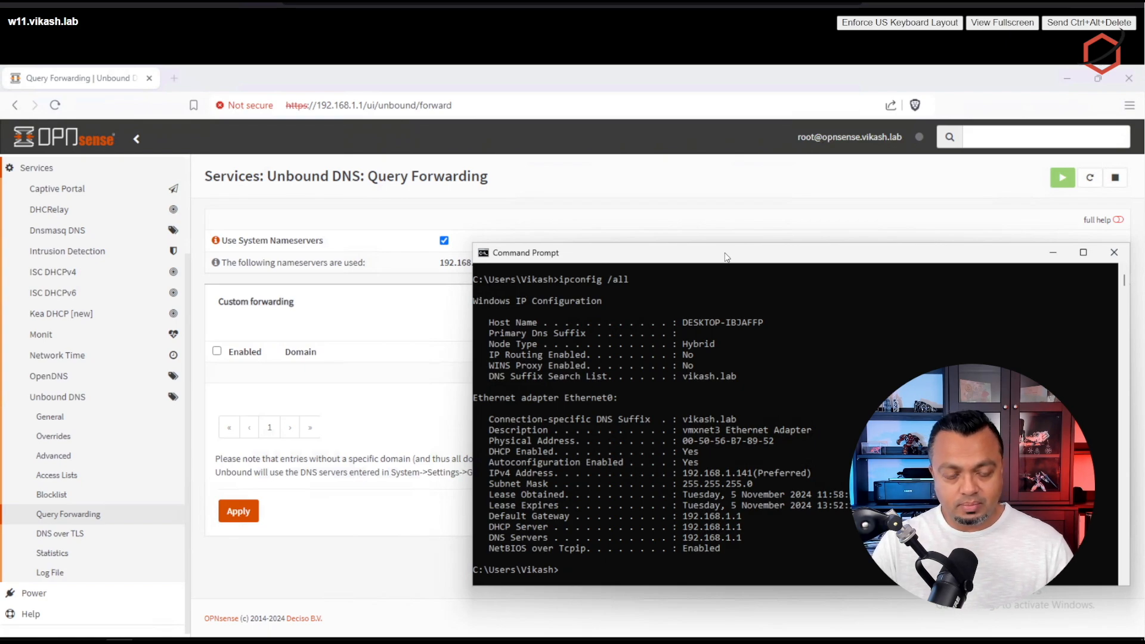
pyautogui.write('ping')
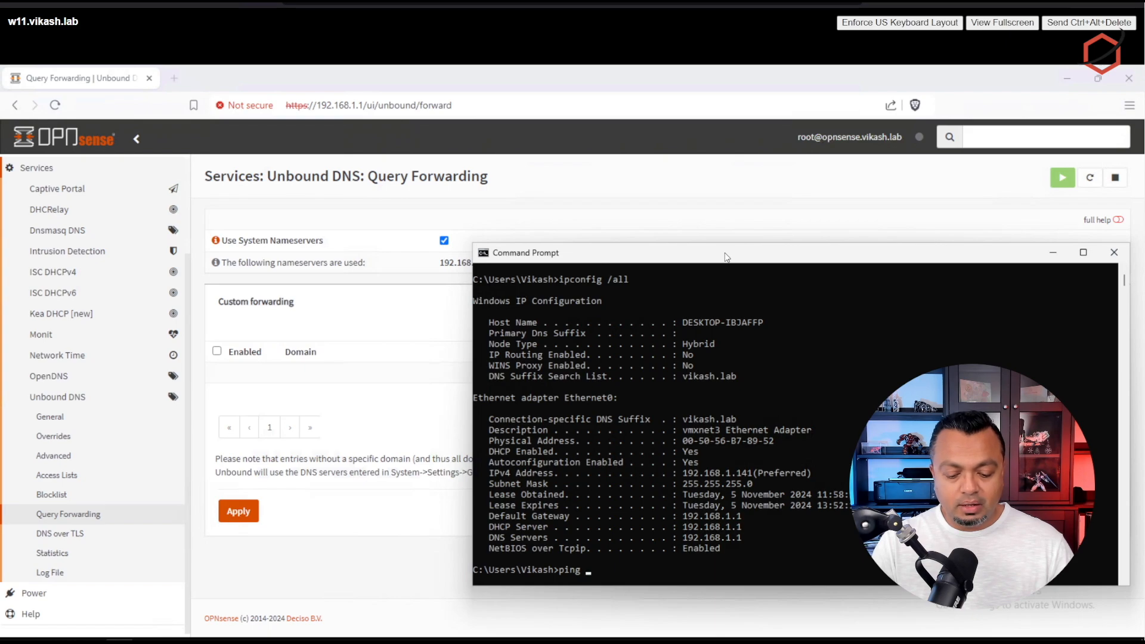
pyautogui.write(' apple.com')
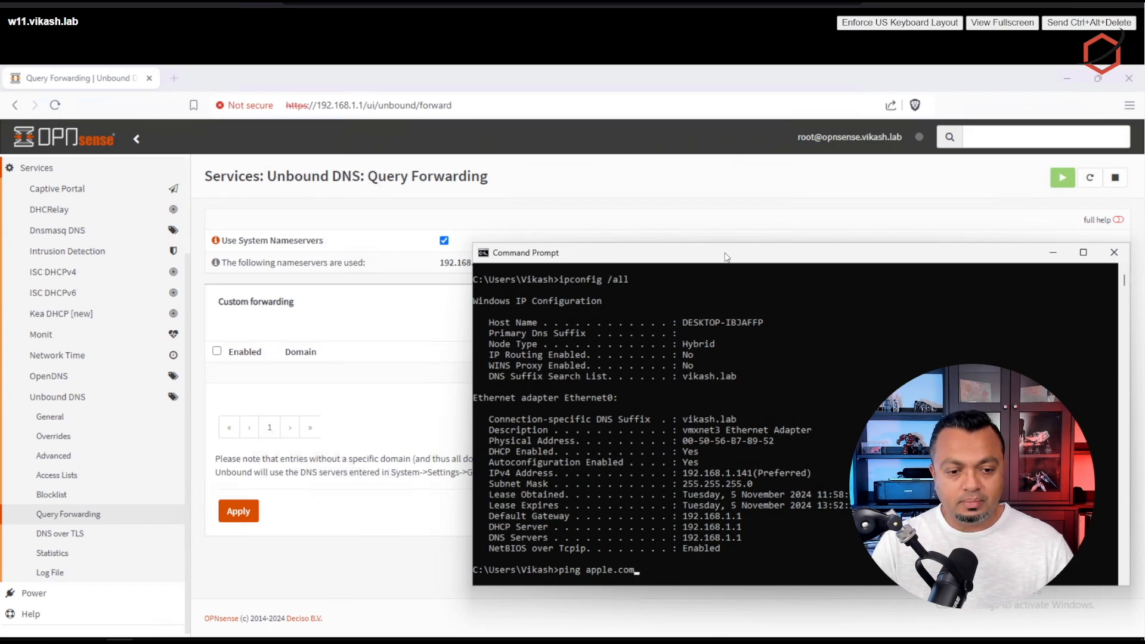
pyautogui.press('Return')
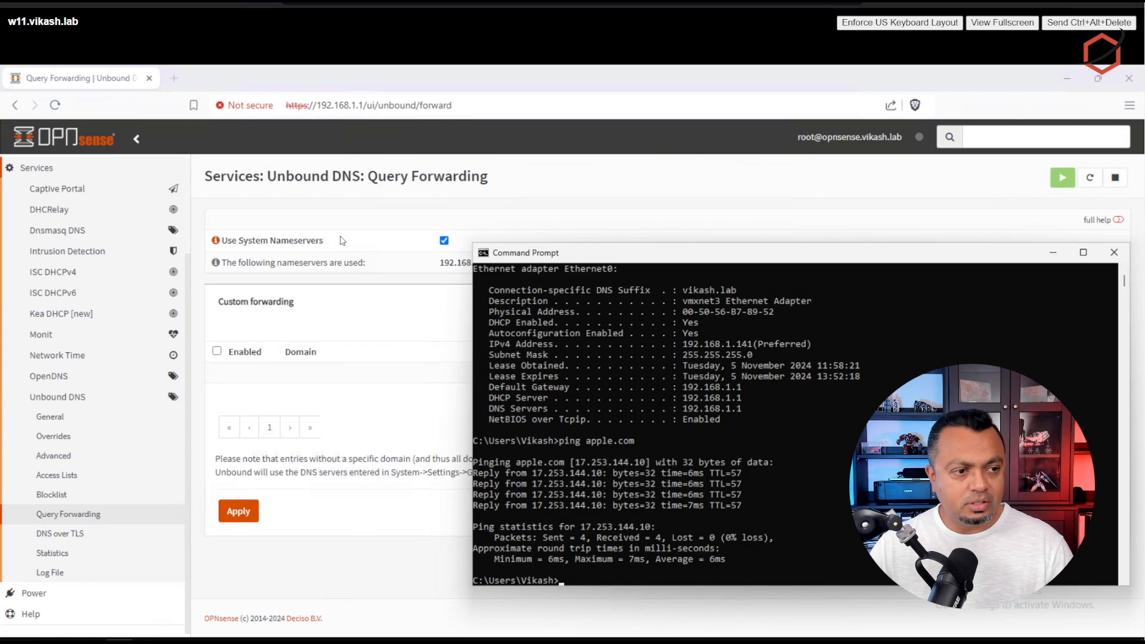
pyautogui.click(354, 222)
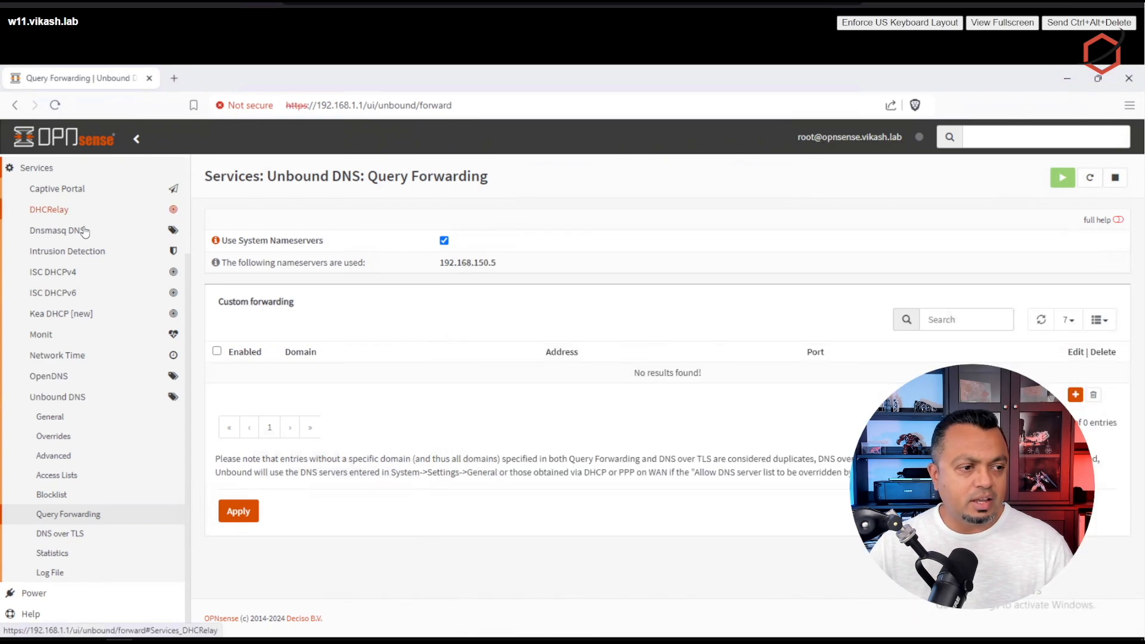
# Step: Under Interfaces > [LAN], choose None for IPv6 Configuration Type and save
pyautogui.scroll(2, 80, 195)
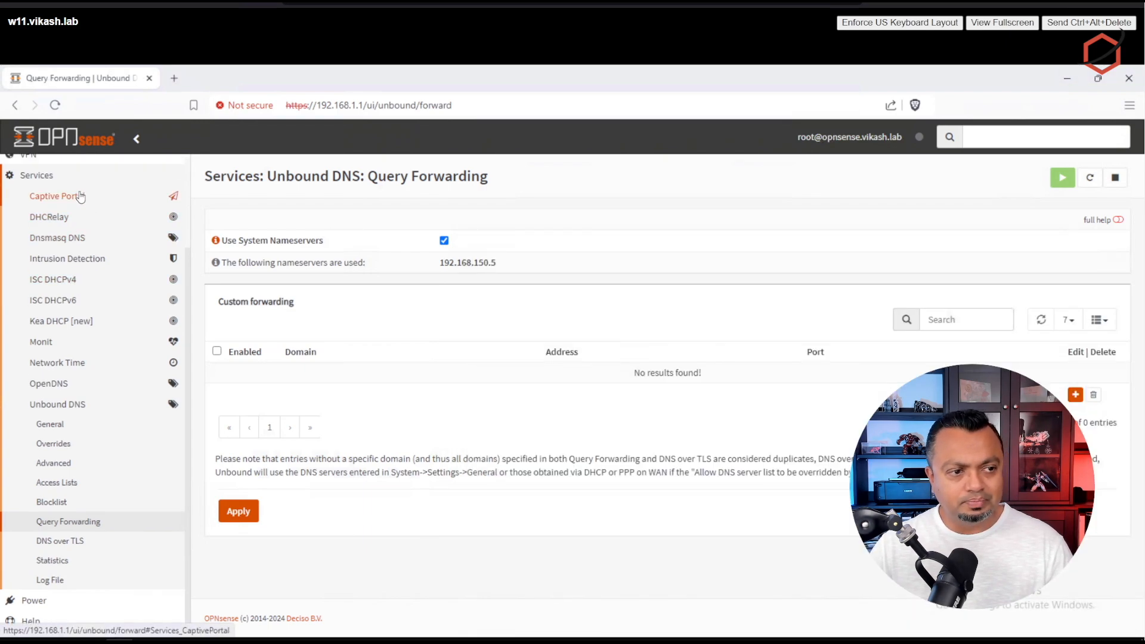
pyautogui.click(47, 228)
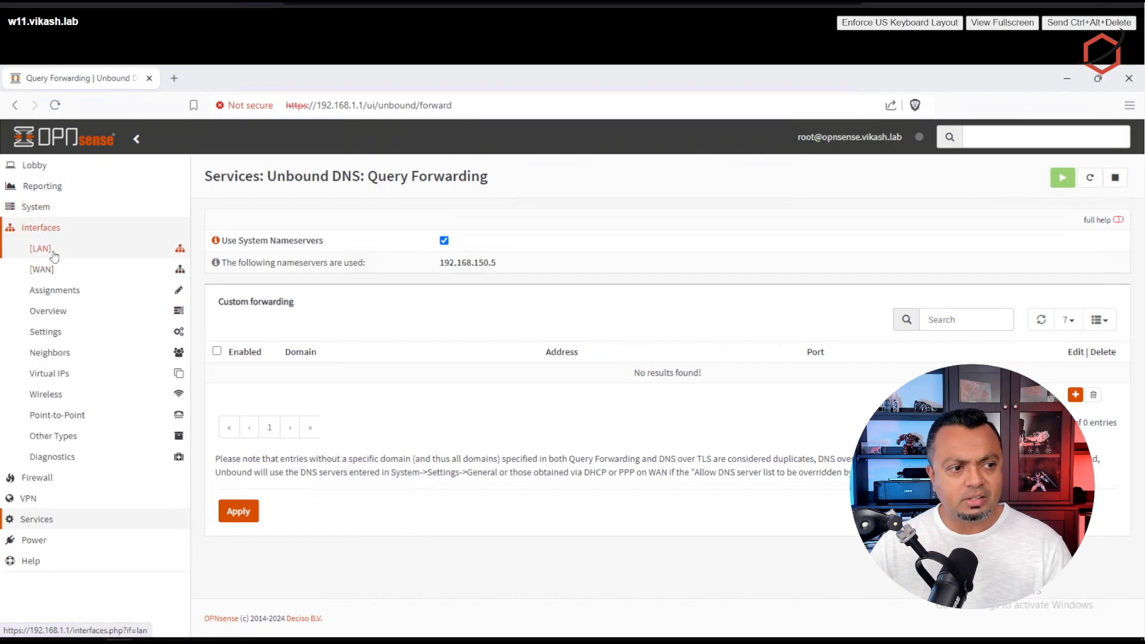
pyautogui.click(60, 249)
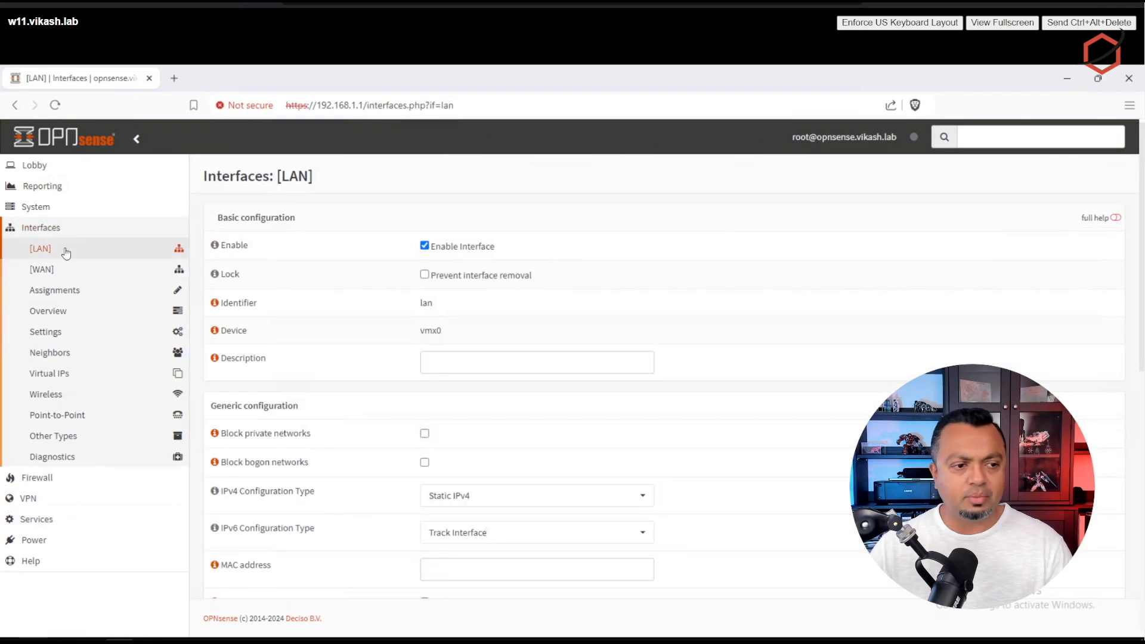
pyautogui.scroll(-1, 762, 320)
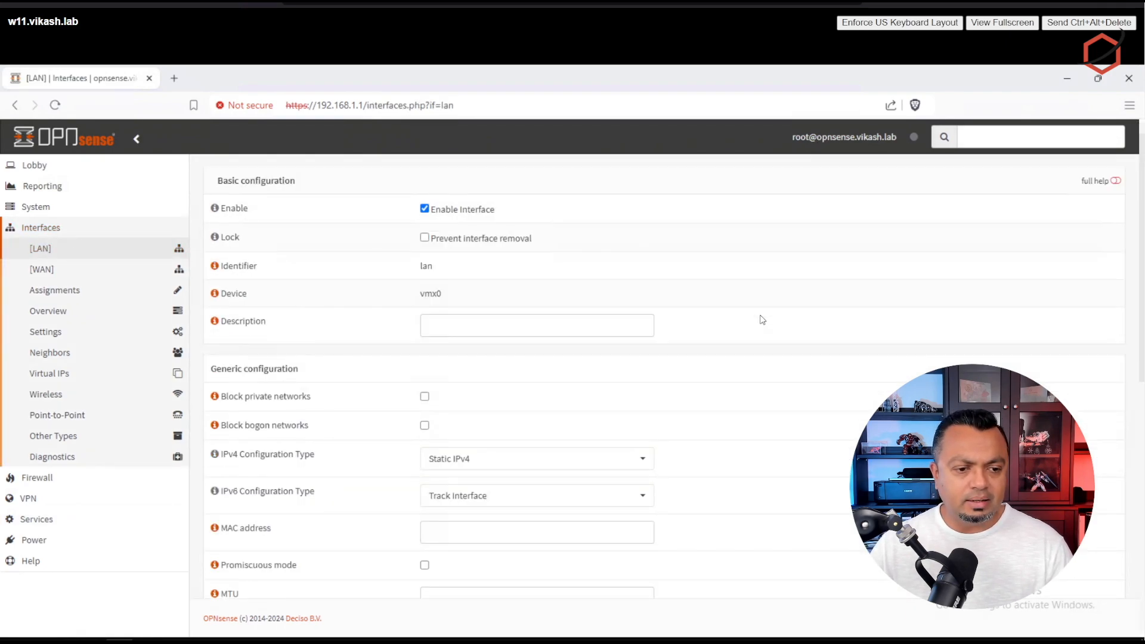
pyautogui.scroll(-5, 762, 320)
pyautogui.scroll(6, 762, 320)
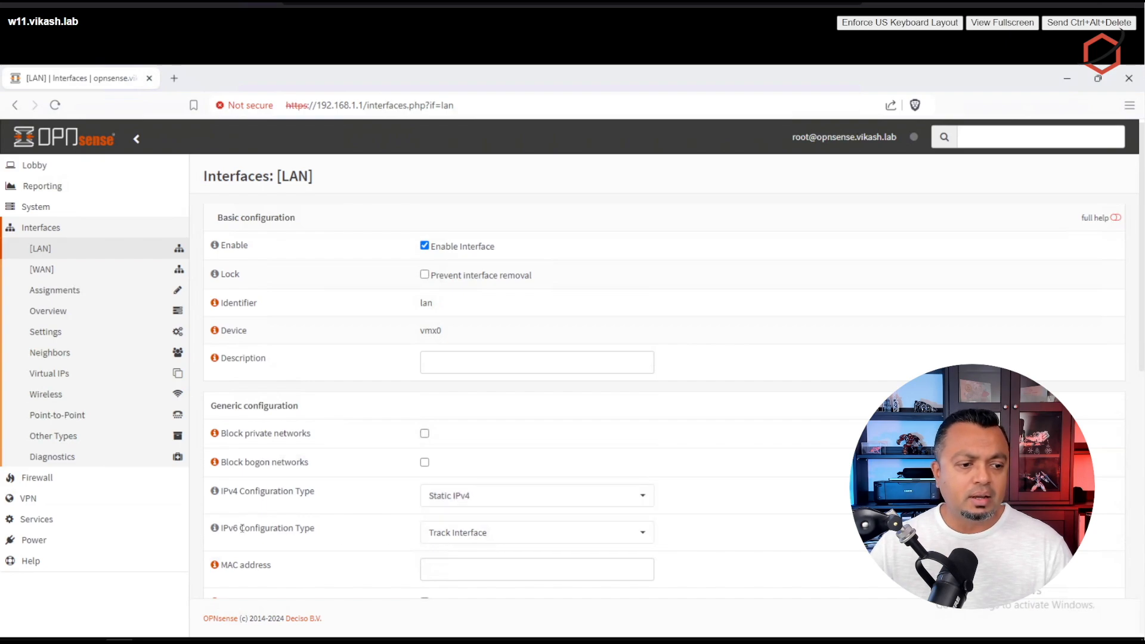
pyautogui.click(538, 530)
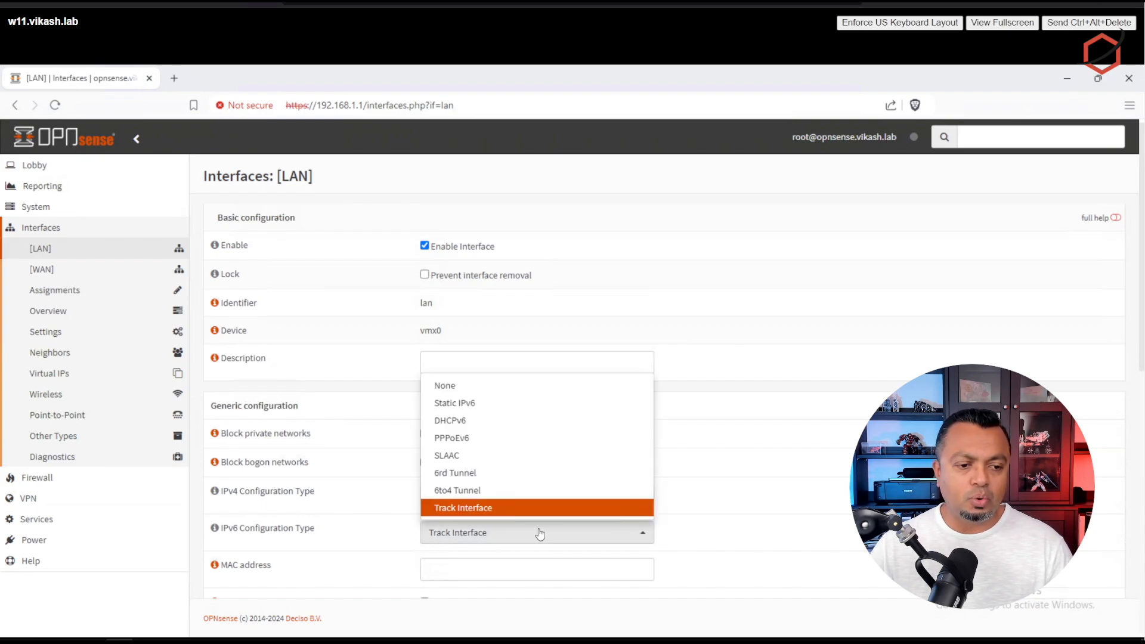
pyautogui.click(509, 388)
pyautogui.scroll(-6, 749, 503)
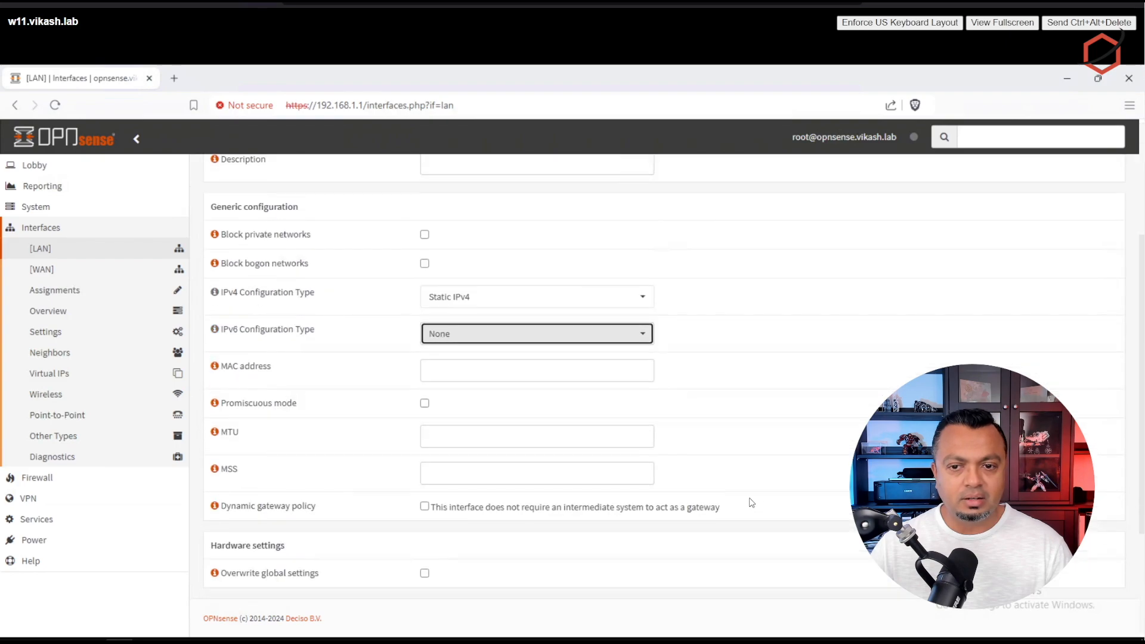
pyautogui.click(442, 559)
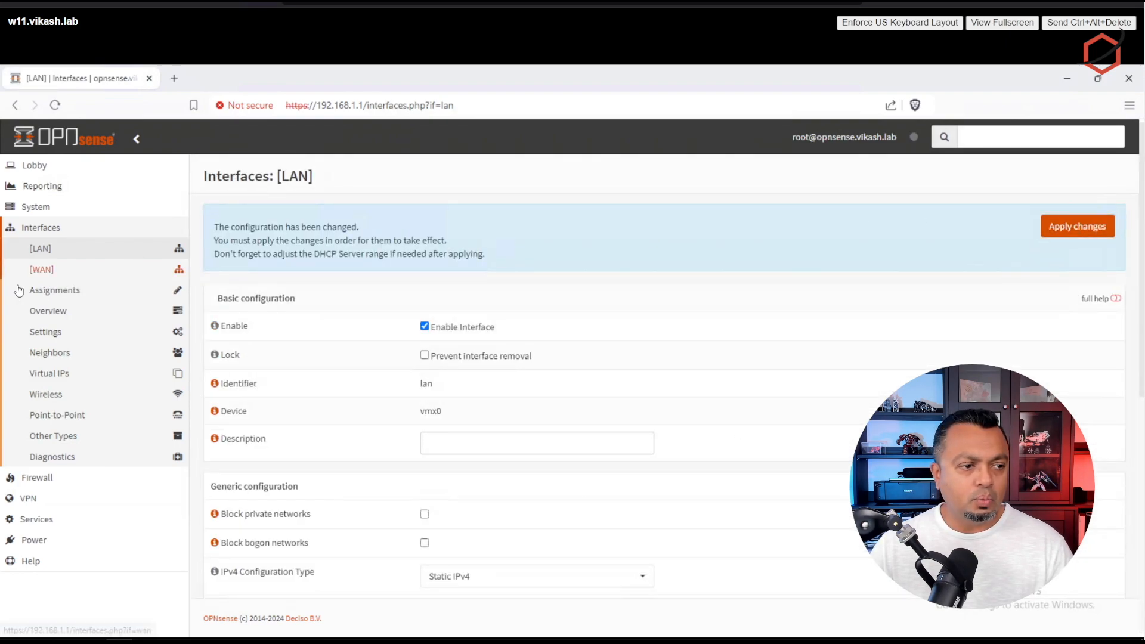
# Step: Under Interfaces > [WAN], switch IPv6 Configuration Type from DHCPv6 to None and save
pyautogui.click(61, 273)
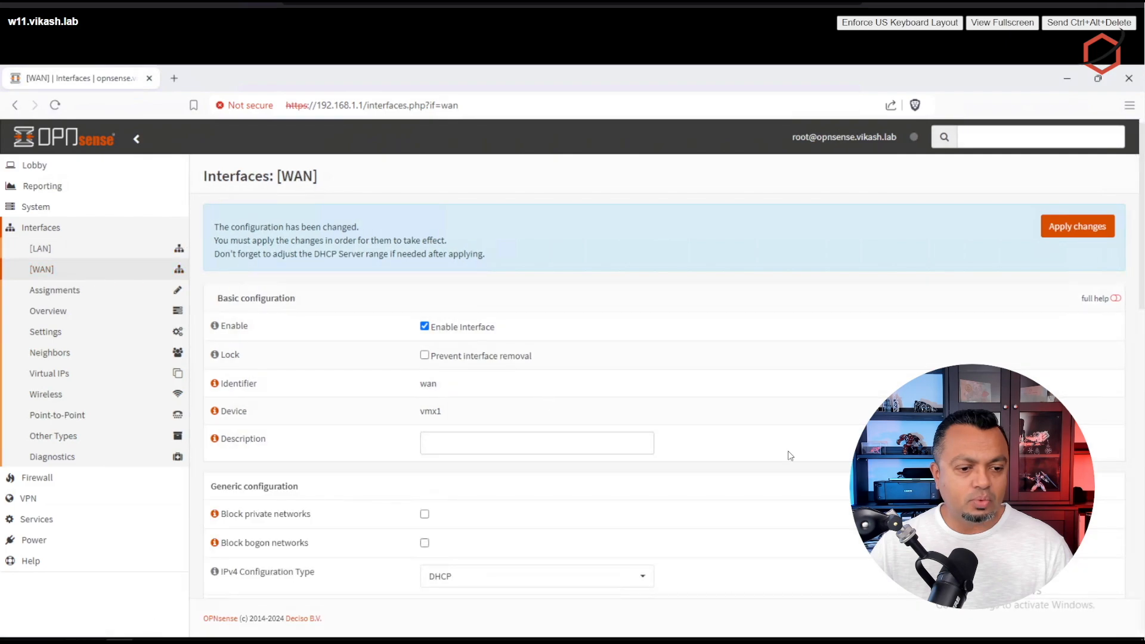
pyautogui.scroll(-6, 797, 455)
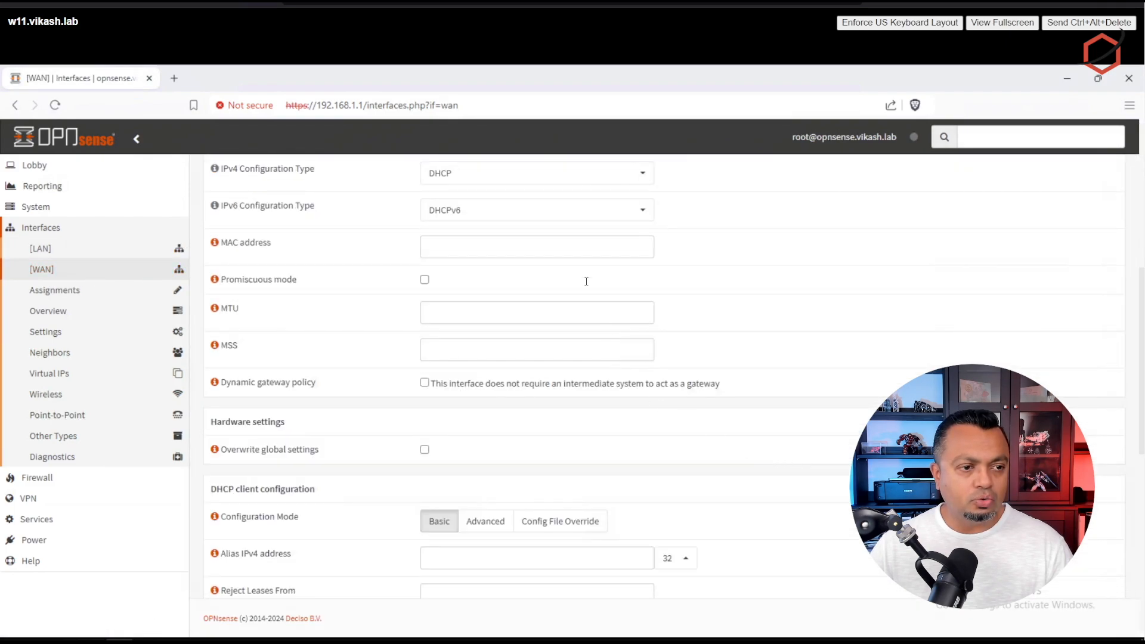
pyautogui.click(539, 216)
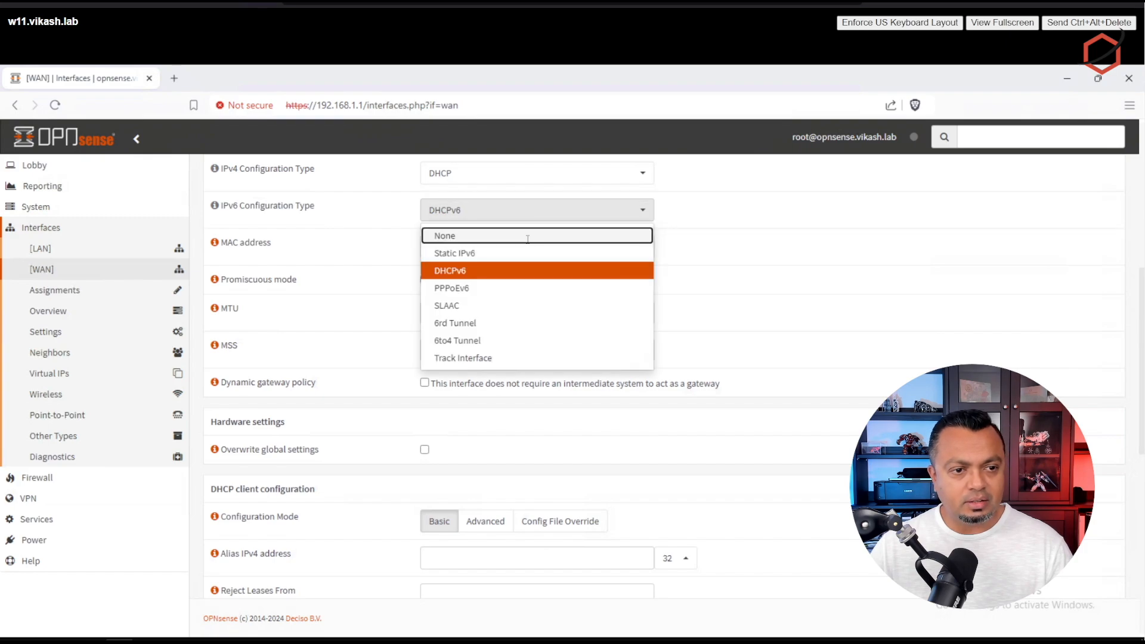
pyautogui.click(529, 237)
pyautogui.scroll(-3, 818, 358)
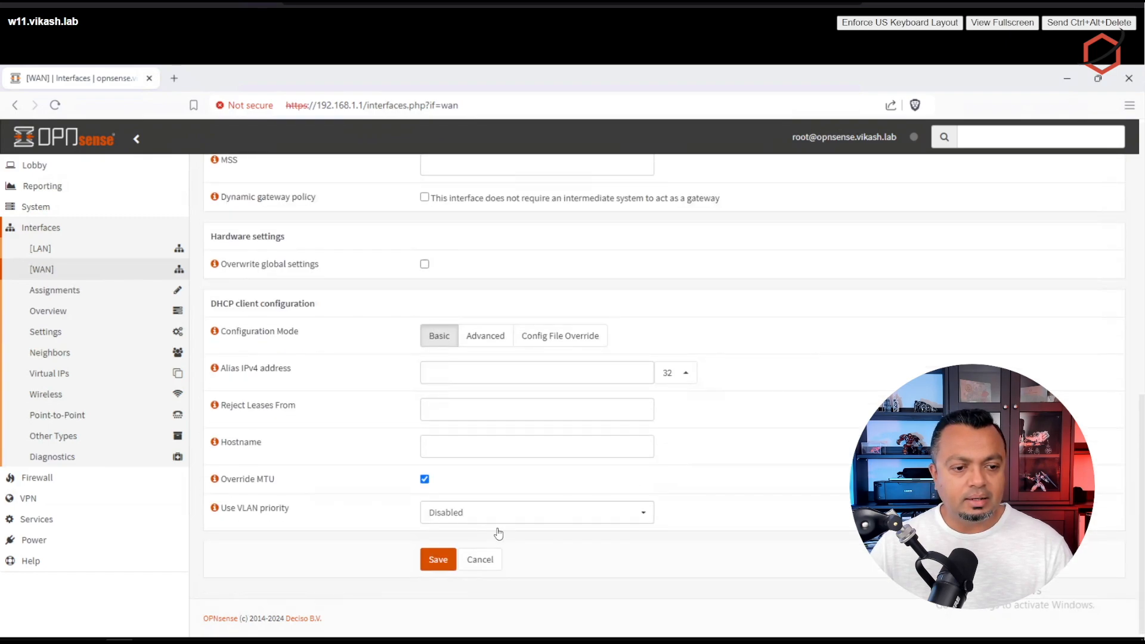
pyautogui.click(442, 560)
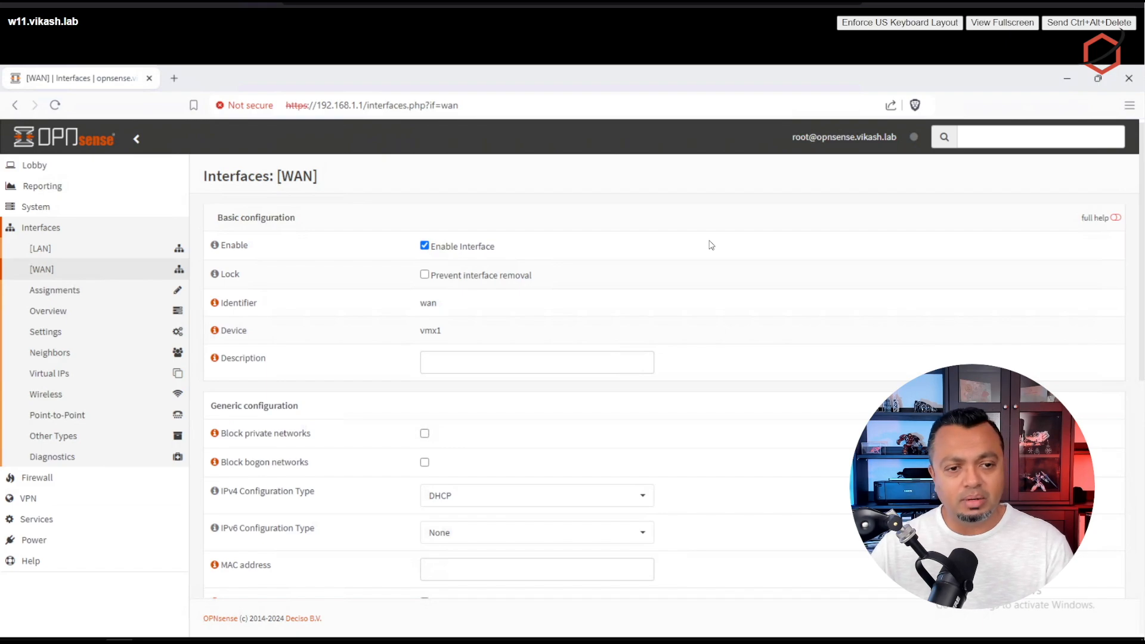
# Step: Delete the default allow LAN IPv6 rule in Firewall > Rules > LAN and apply changes
pyautogui.click(47, 479)
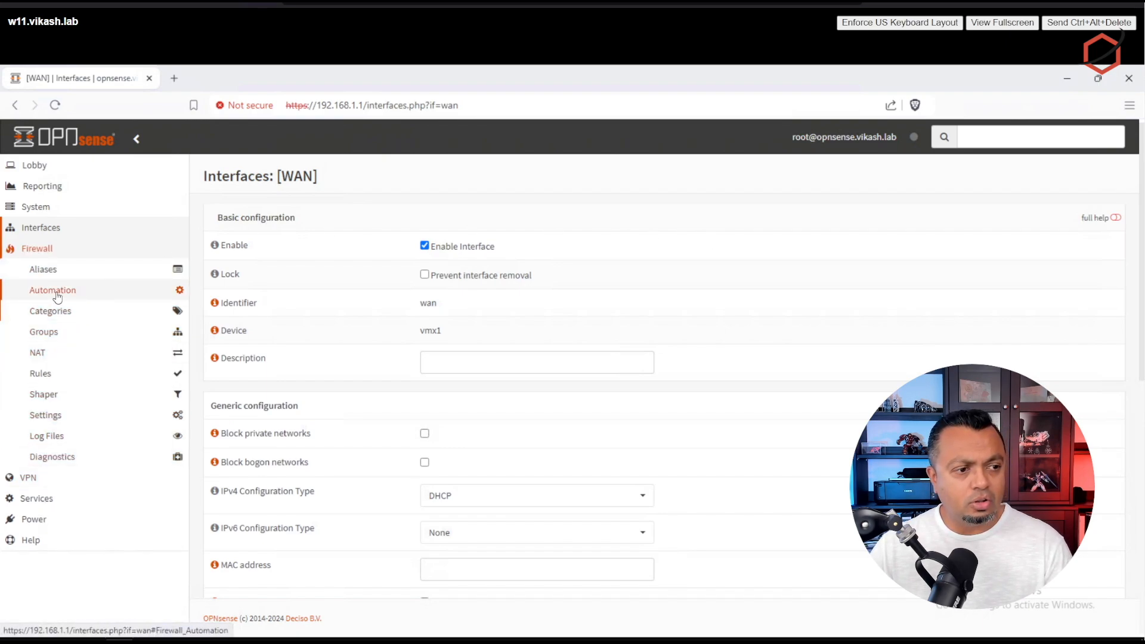
pyautogui.click(51, 378)
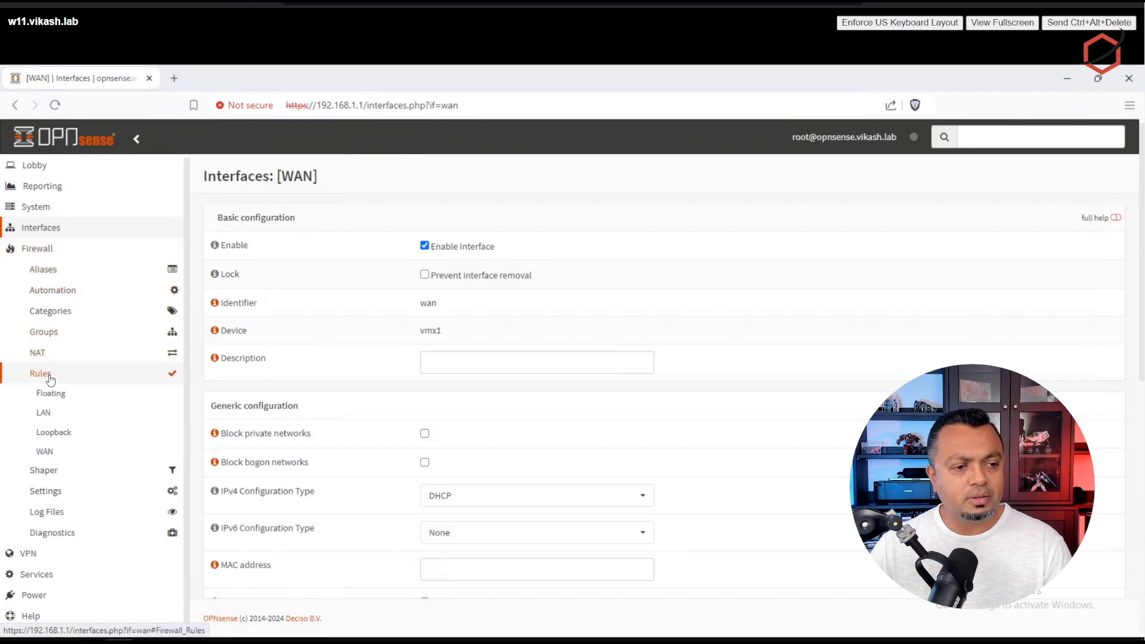
pyautogui.click(51, 414)
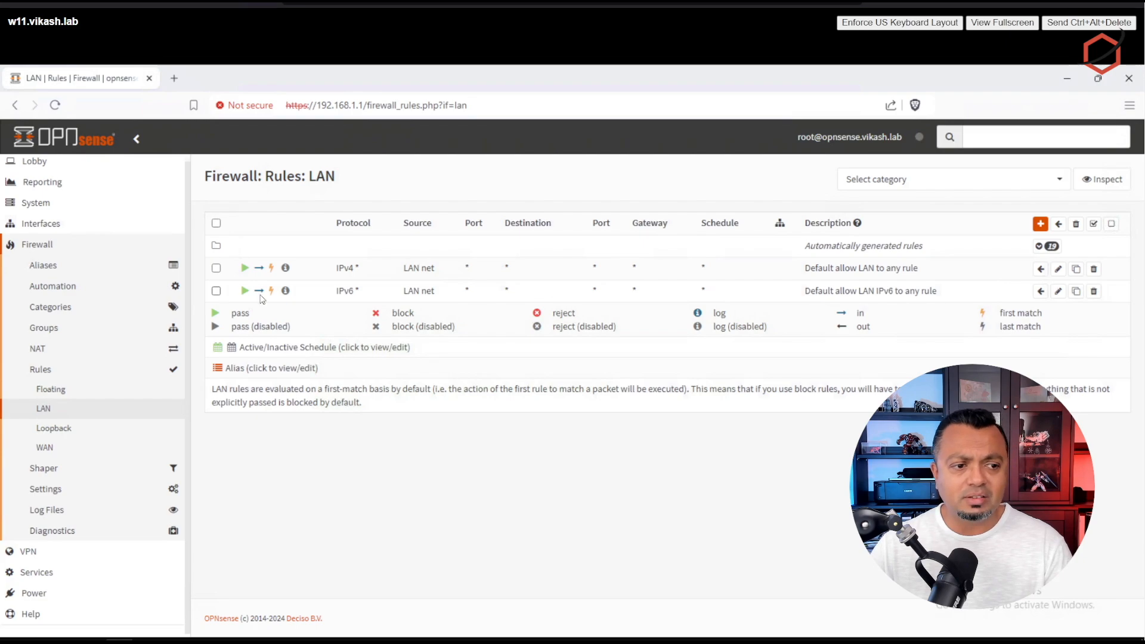
pyautogui.click(1095, 292)
pyautogui.click(748, 265)
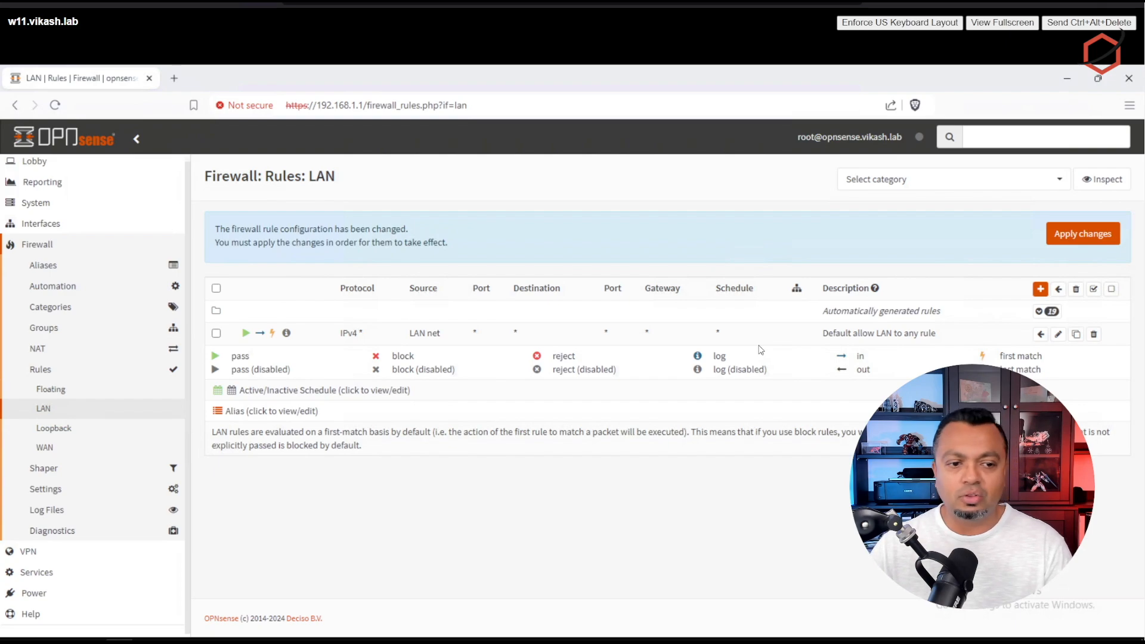
pyautogui.click(1098, 235)
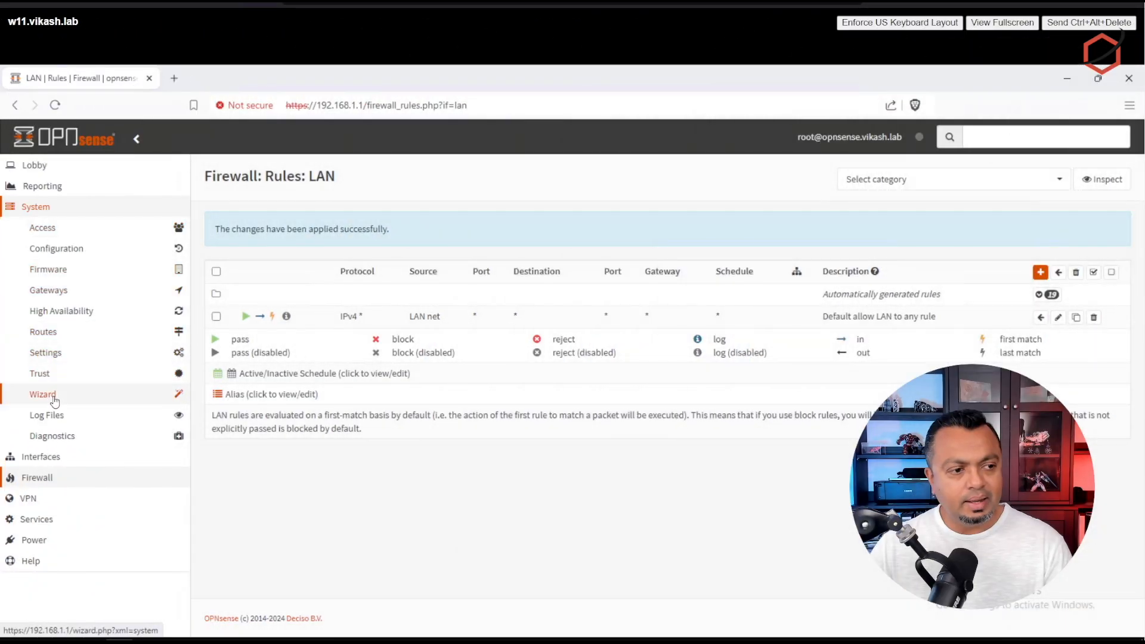
# Step: Check for updates under System > Firmware, finding 24.7.7 with 69 package upgrades
pyautogui.click(53, 270)
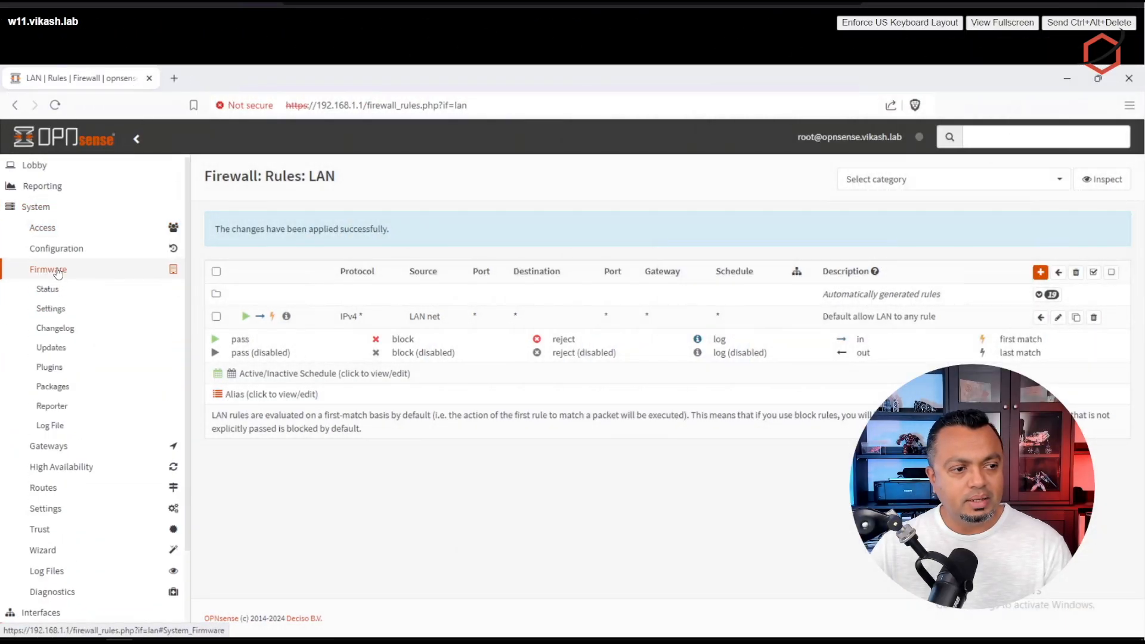
pyautogui.click(51, 348)
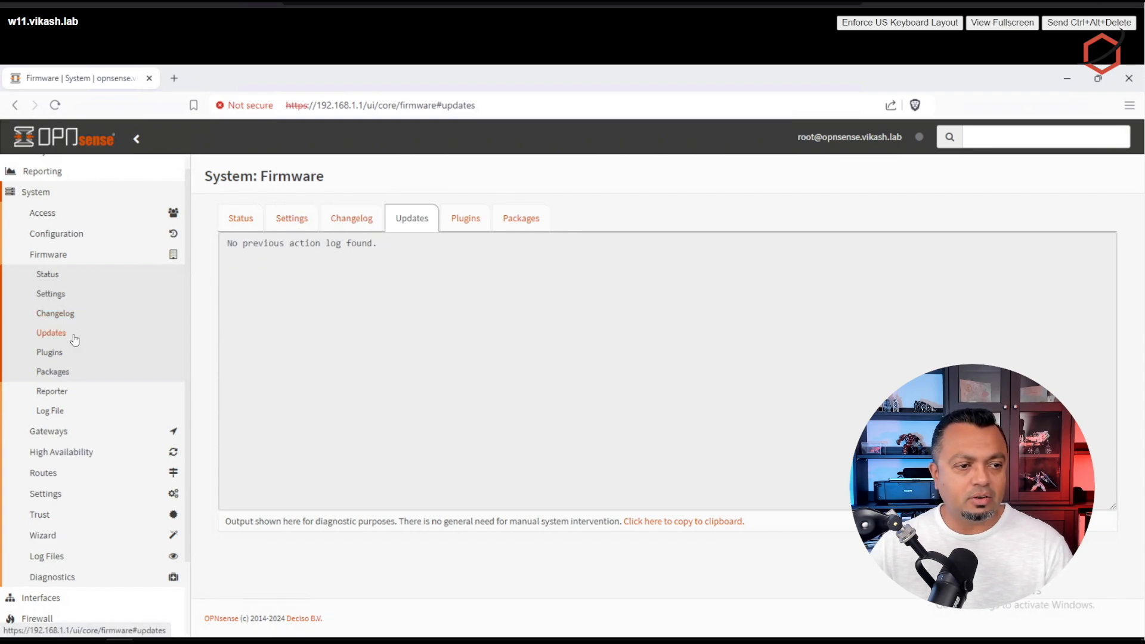
pyautogui.click(237, 232)
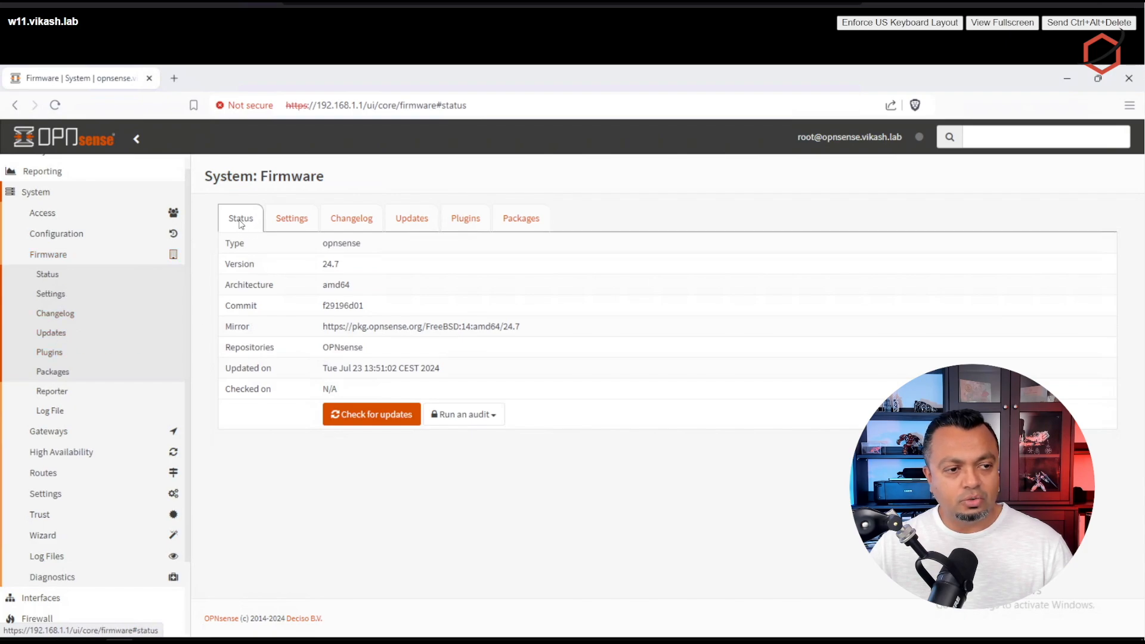
pyautogui.click(377, 421)
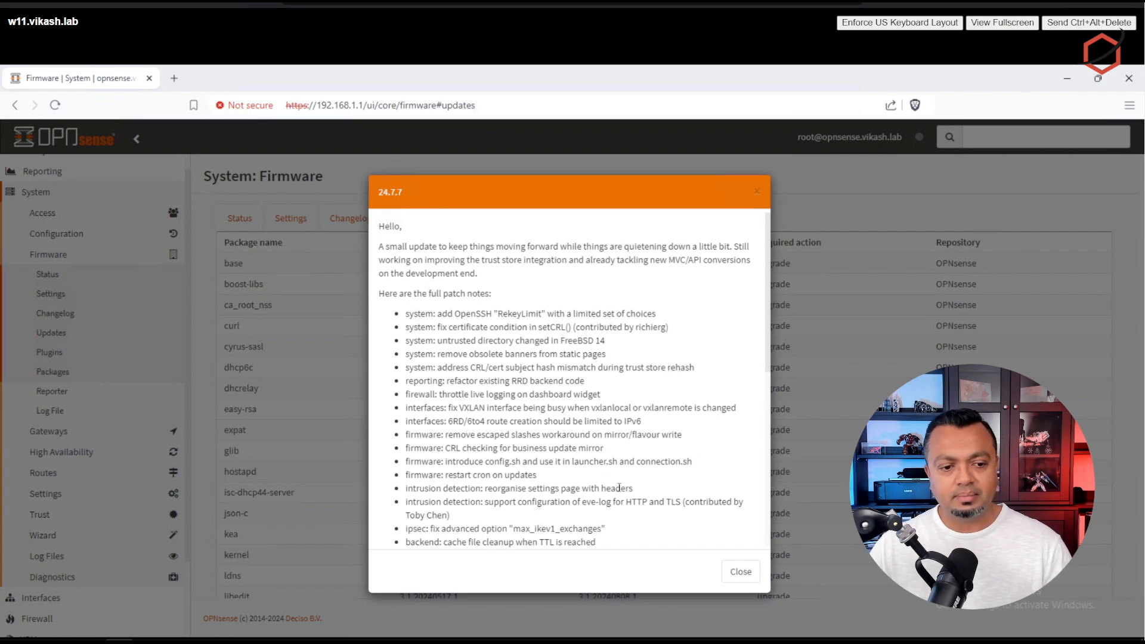
# Step: Review the 24.7.7 release notes and the 75 pending packages, then start the update and accept the reboot
pyautogui.scroll(-10, 710, 465)
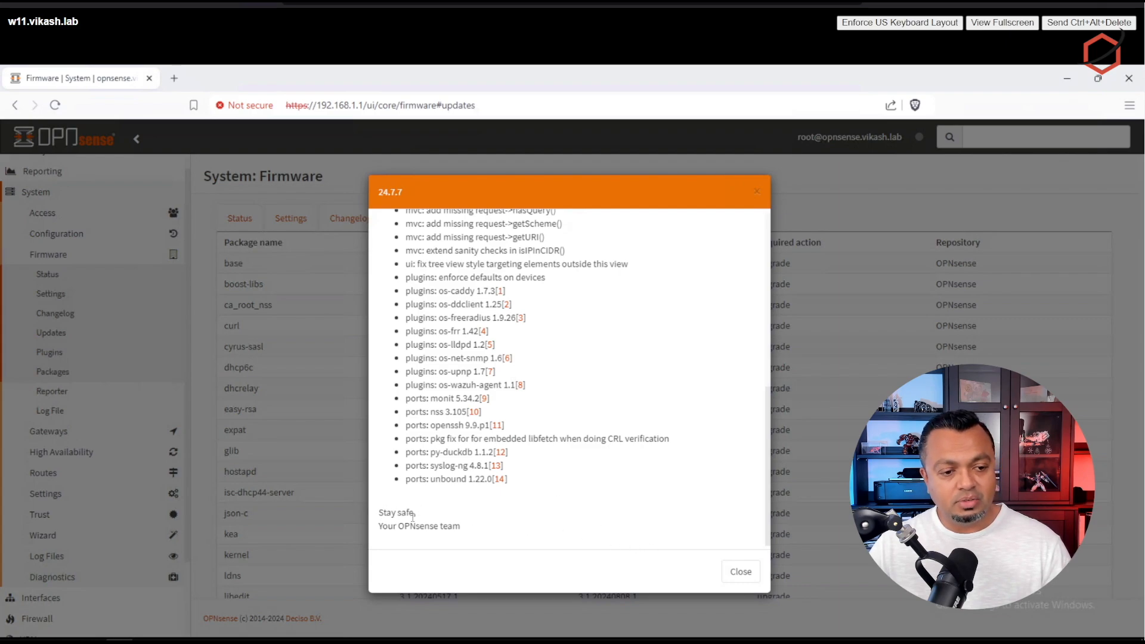
pyautogui.click(741, 573)
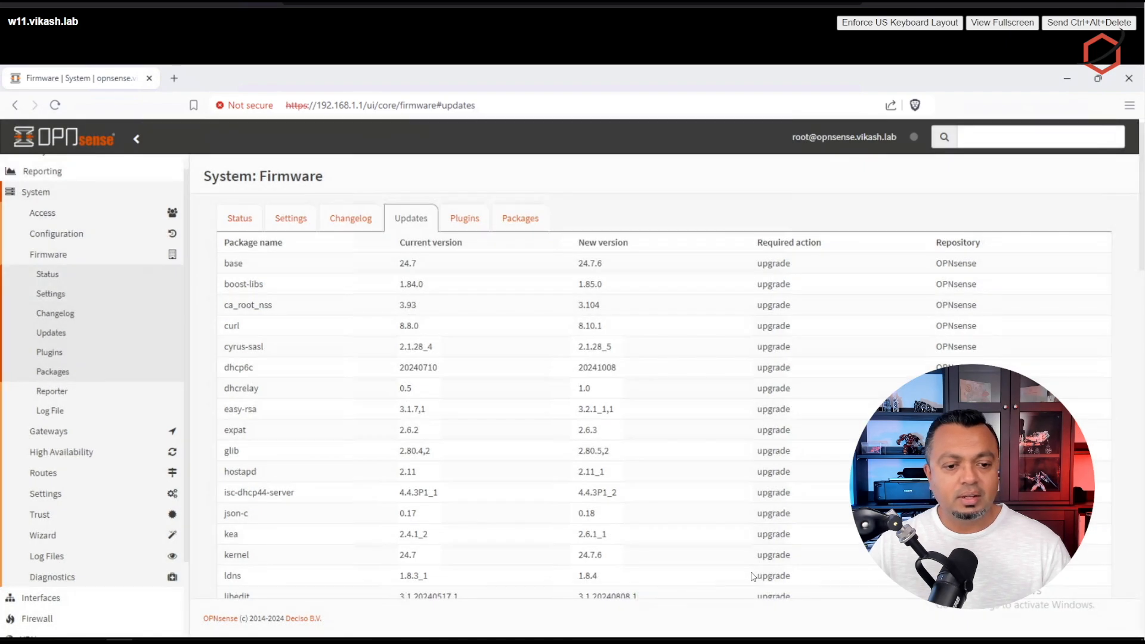
pyautogui.scroll(-15, 807, 480)
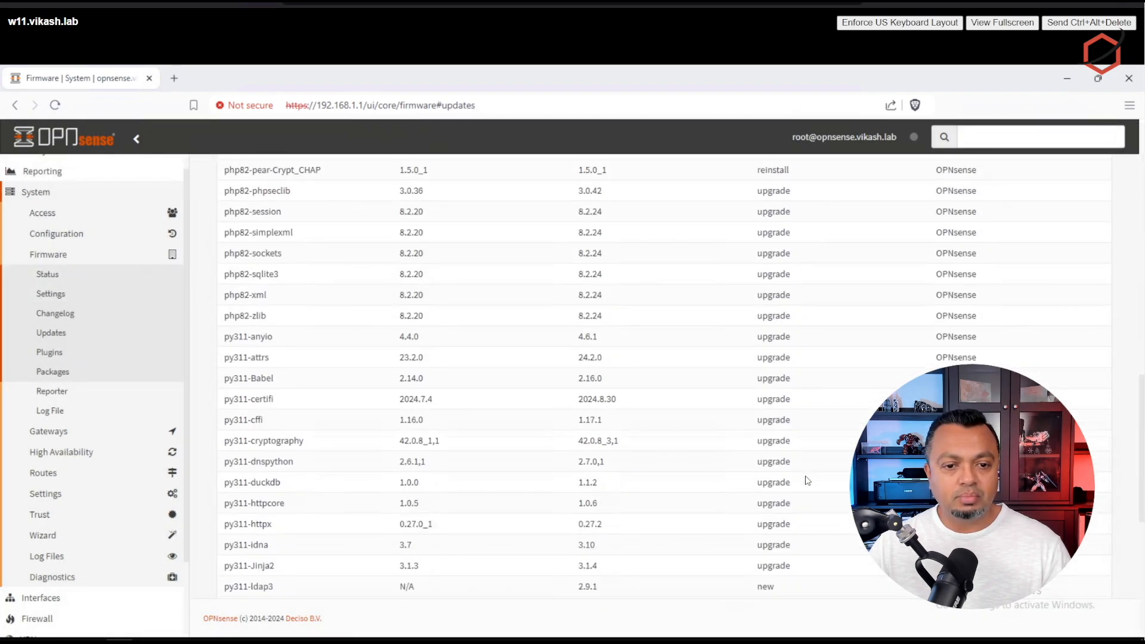
pyautogui.scroll(5, 848, 379)
pyautogui.scroll(6, 848, 379)
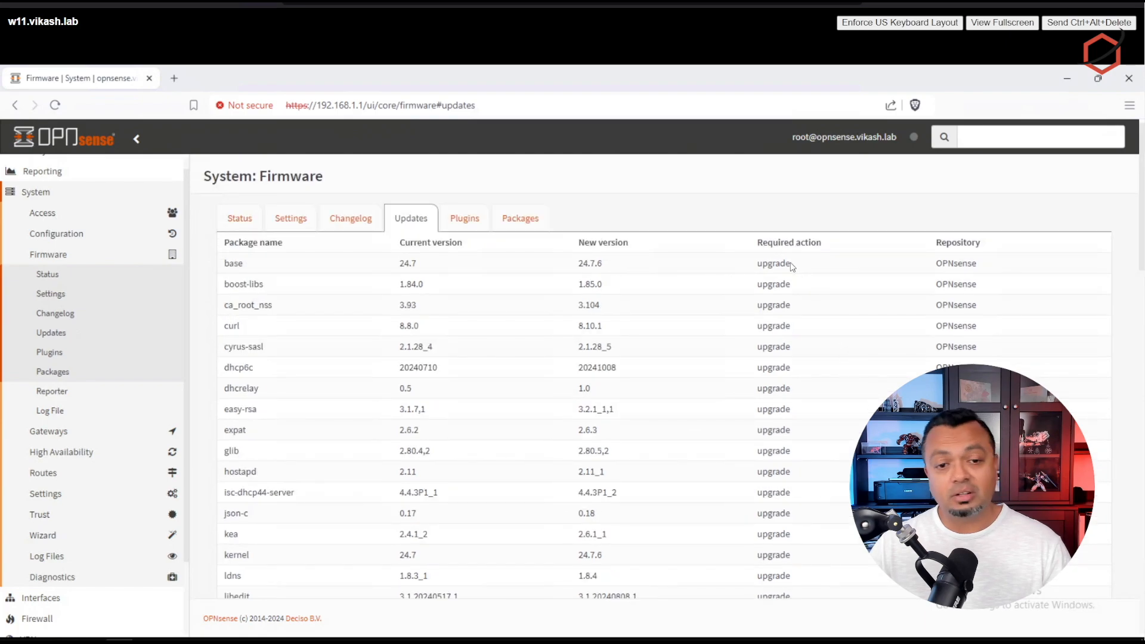
pyautogui.scroll(-7, 855, 375)
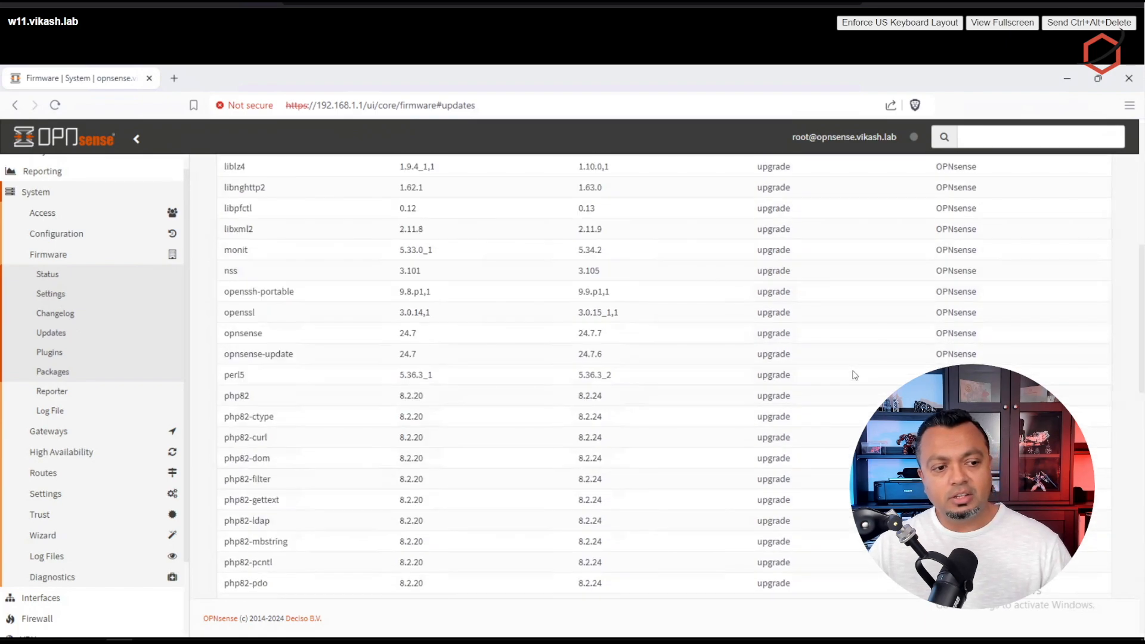
pyautogui.scroll(-8, 855, 374)
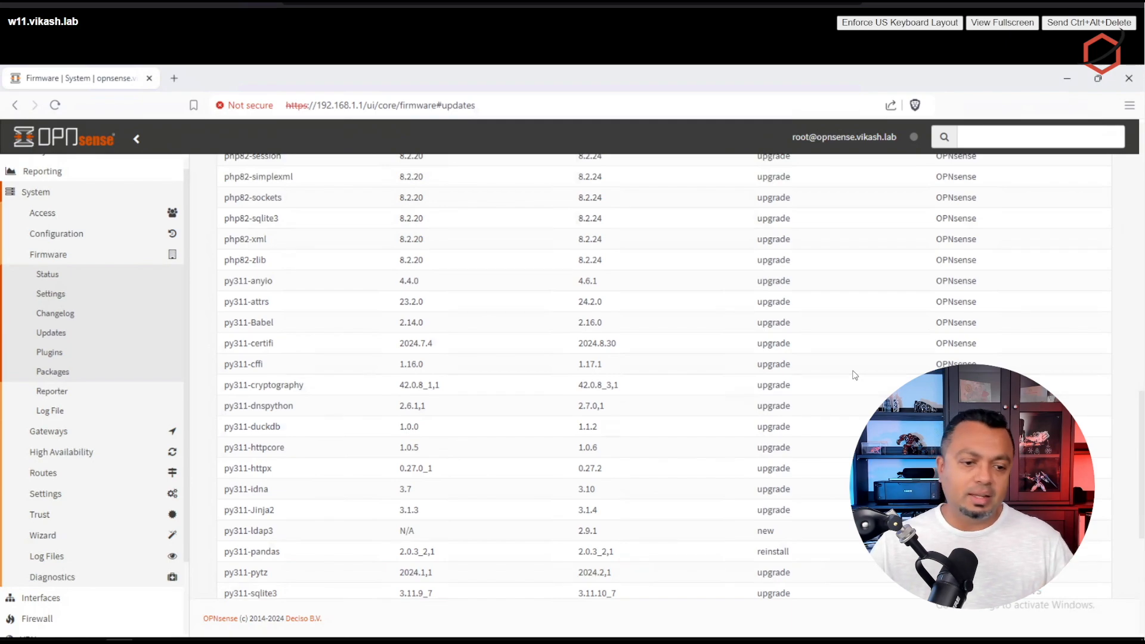
pyautogui.scroll(-5, 855, 375)
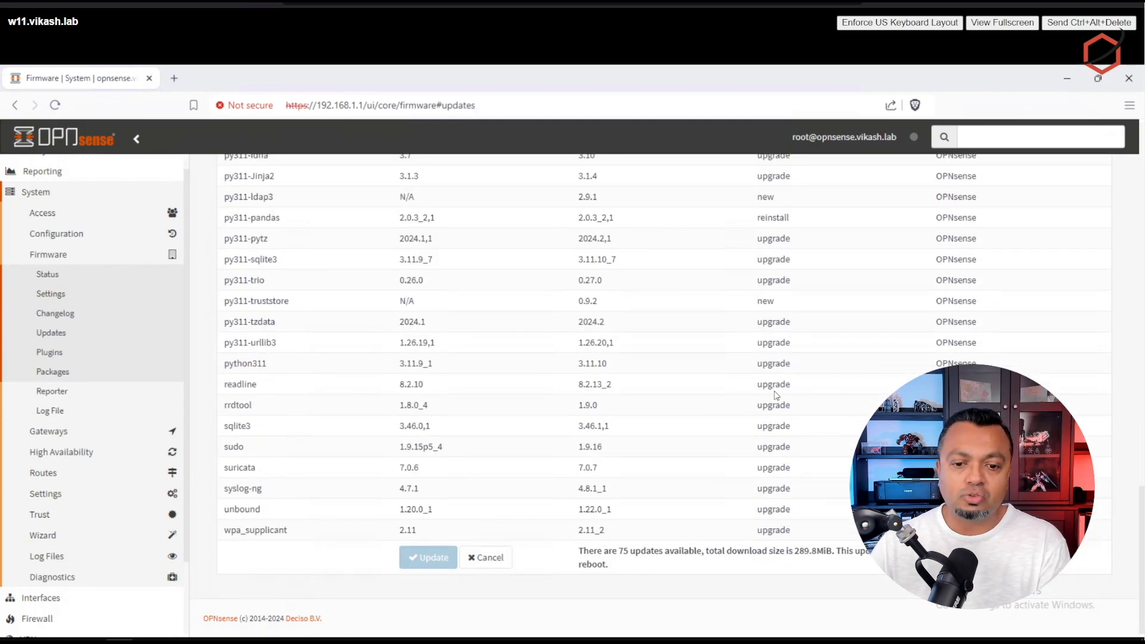
pyautogui.click(424, 564)
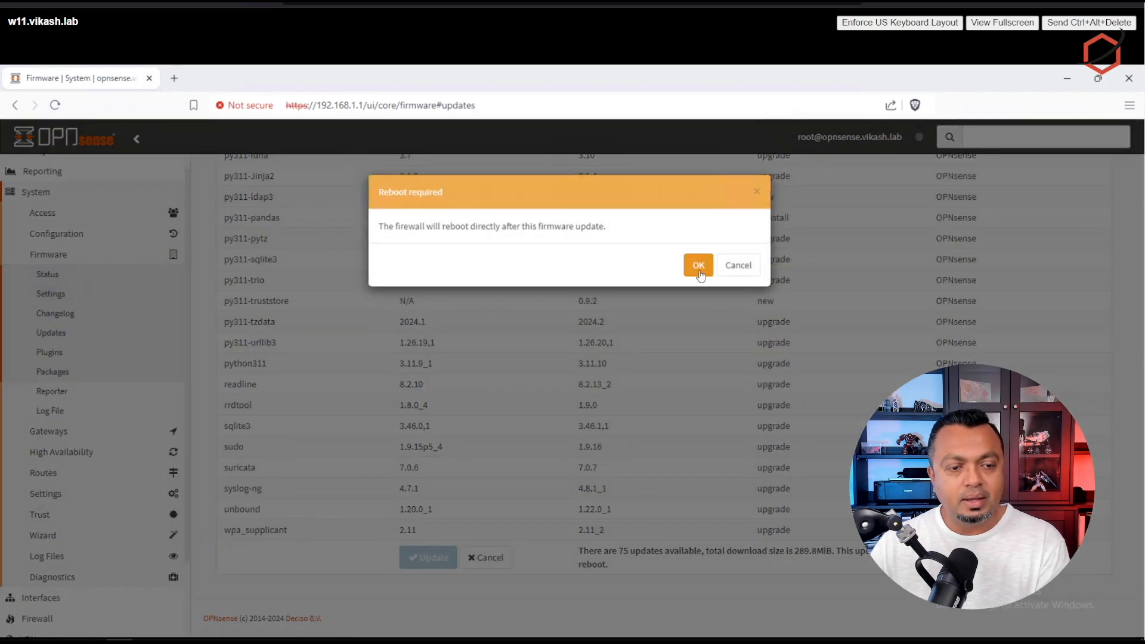
pyautogui.click(699, 266)
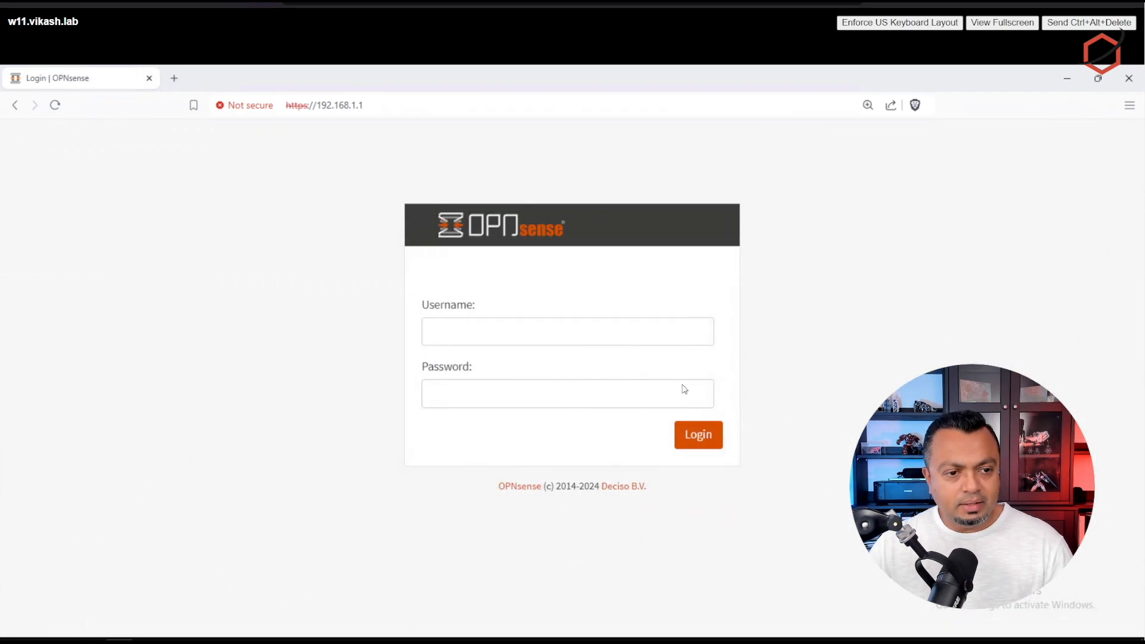
# Step: Log back in as root with the admin password to reach the dashboard showing 24.7.7
pyautogui.click(507, 322)
pyautogui.write('root')
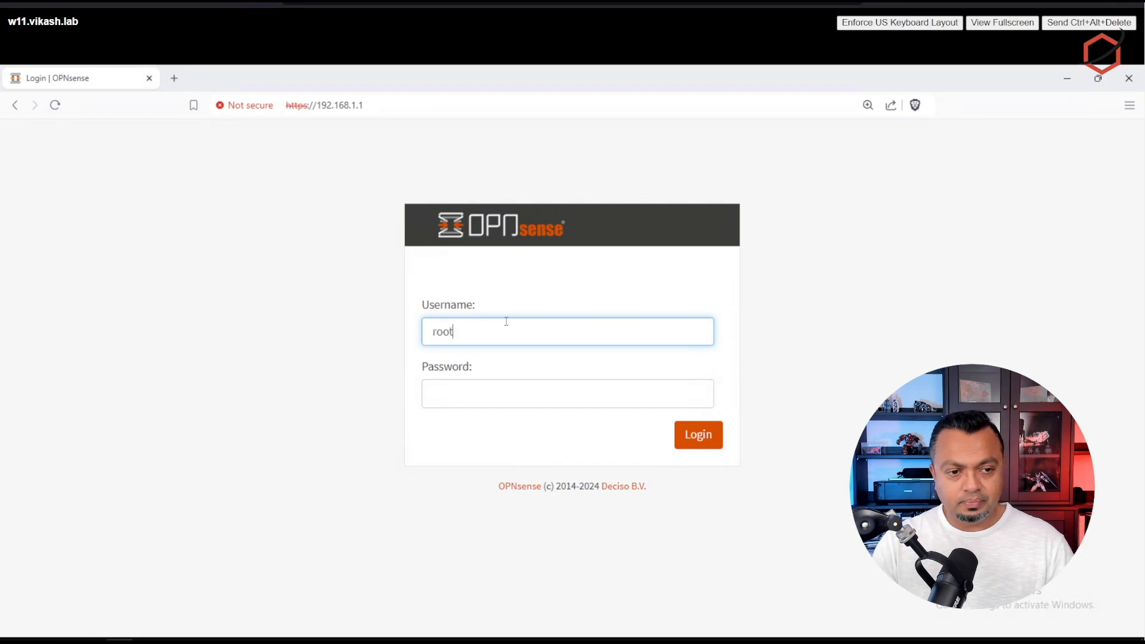
pyautogui.press('Tab')
pyautogui.write('opns')
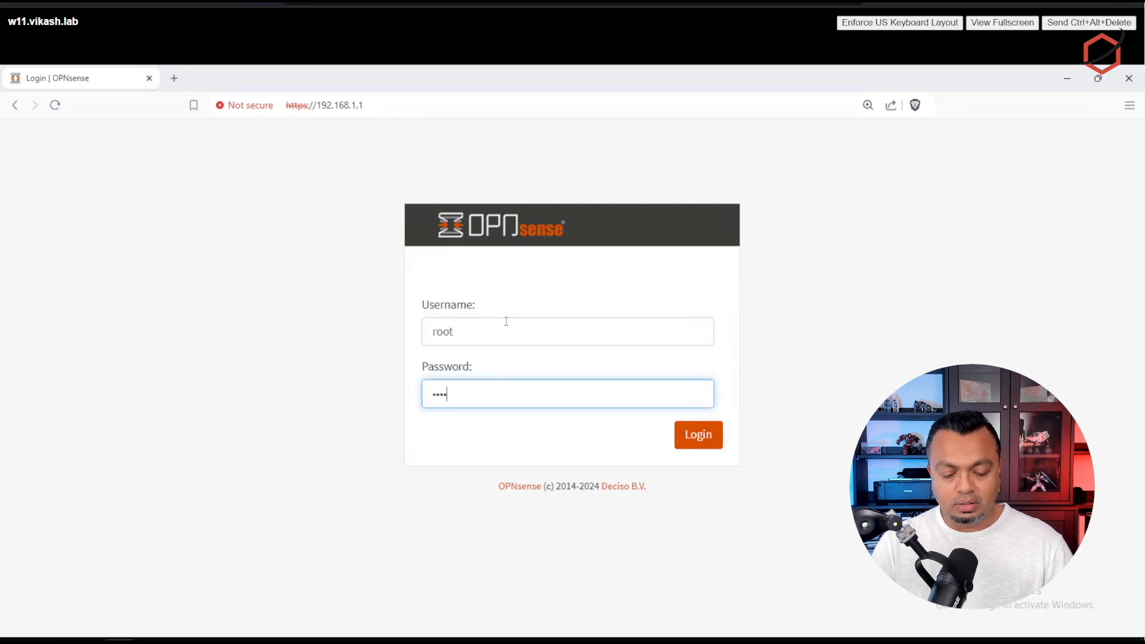
pyautogui.write('ense')
pyautogui.press('Return')
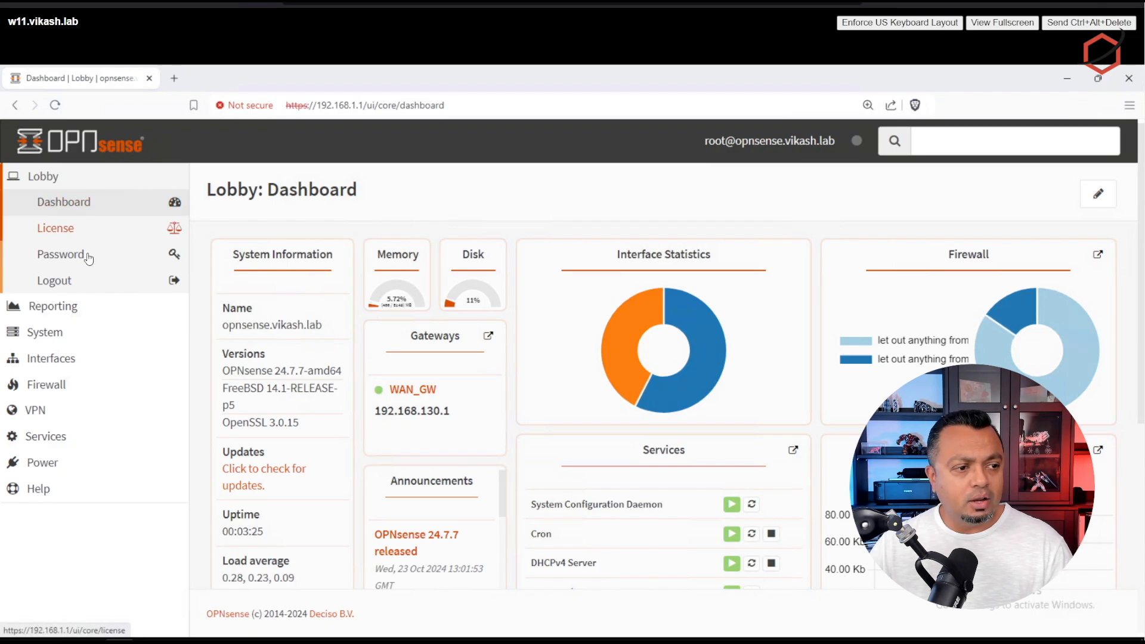
# Step: Run a firmware update check under System > Firmware and confirm no updates remain
pyautogui.click(57, 332)
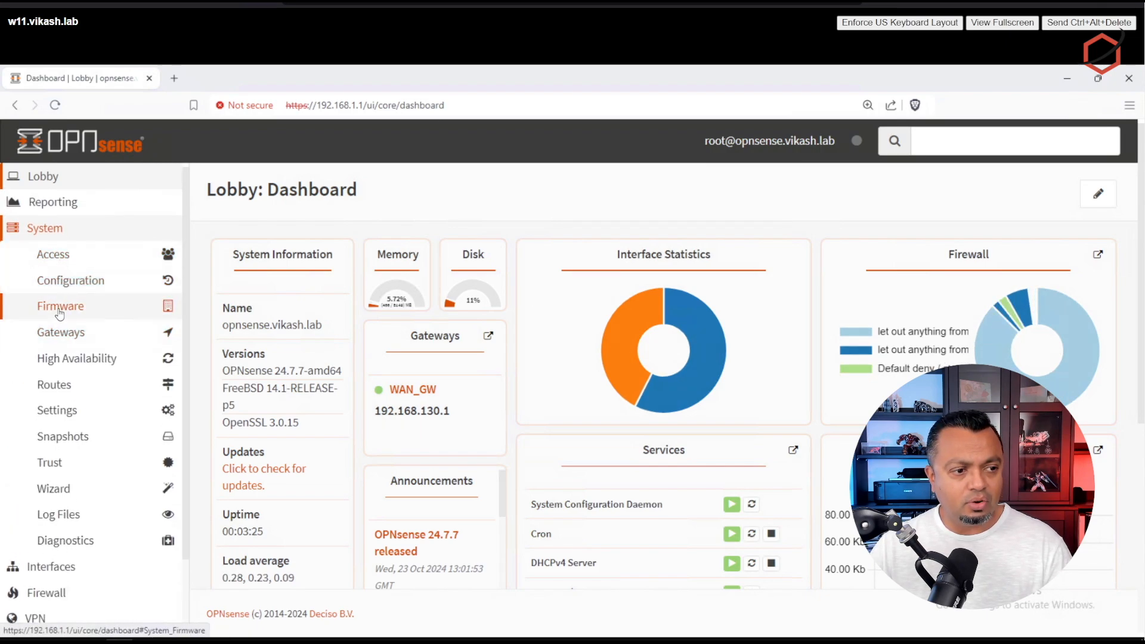
pyautogui.click(59, 307)
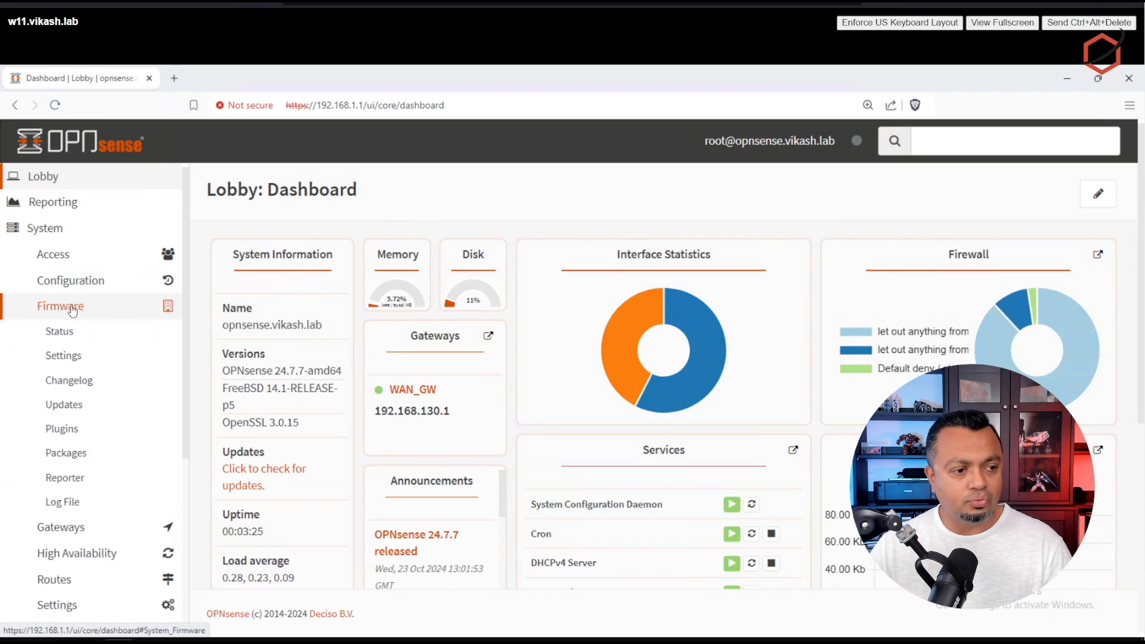
pyautogui.click(69, 409)
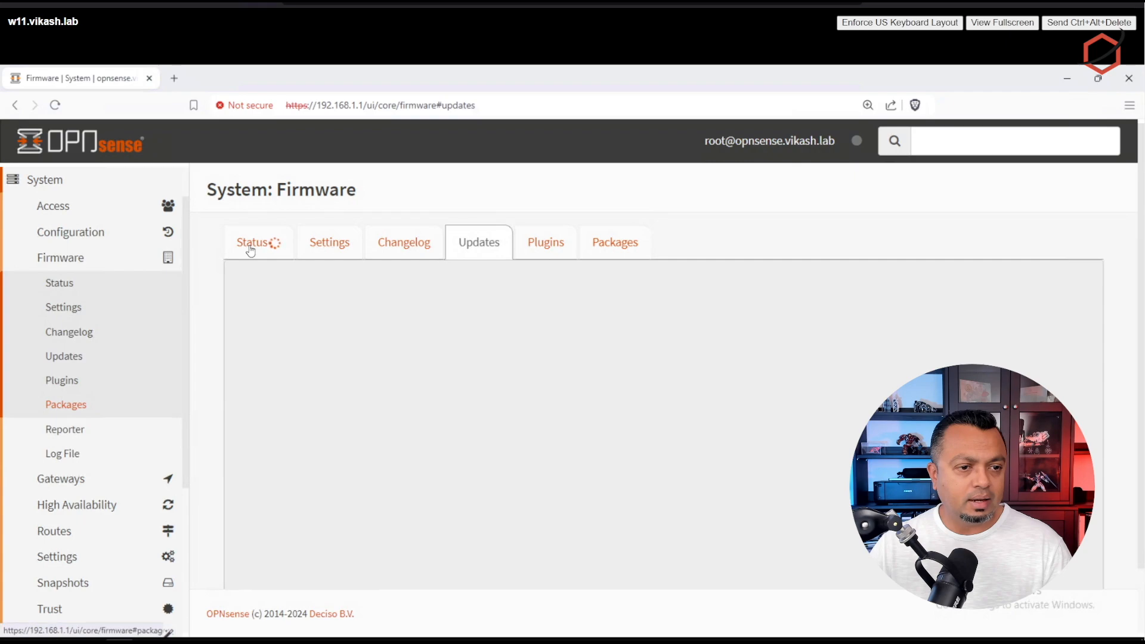
pyautogui.click(251, 243)
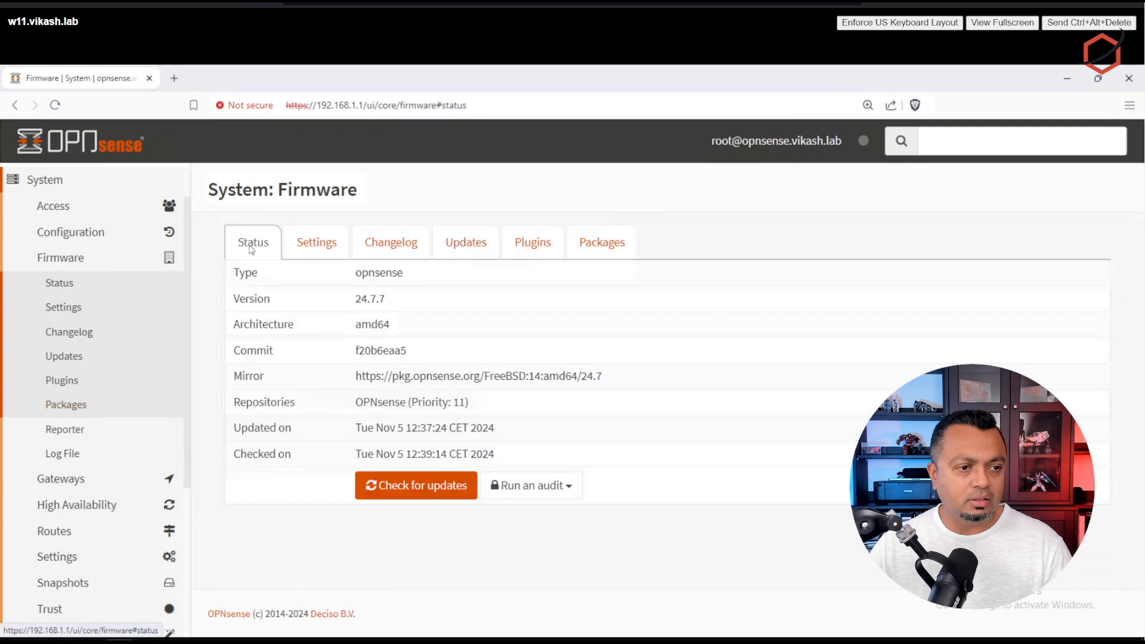
pyautogui.click(412, 487)
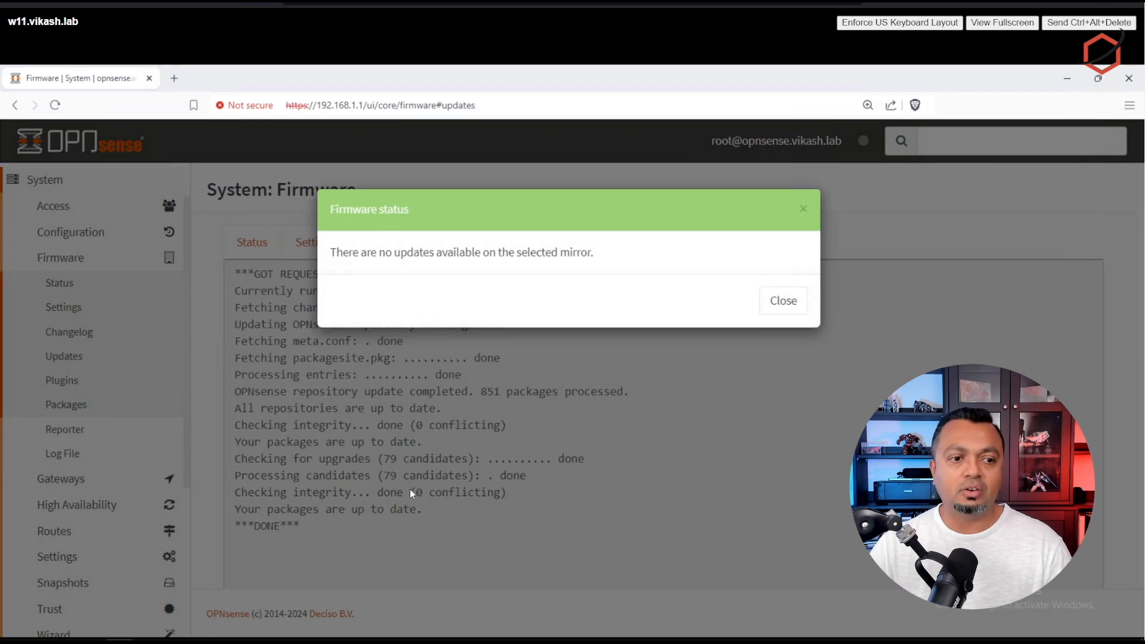
pyautogui.click(790, 307)
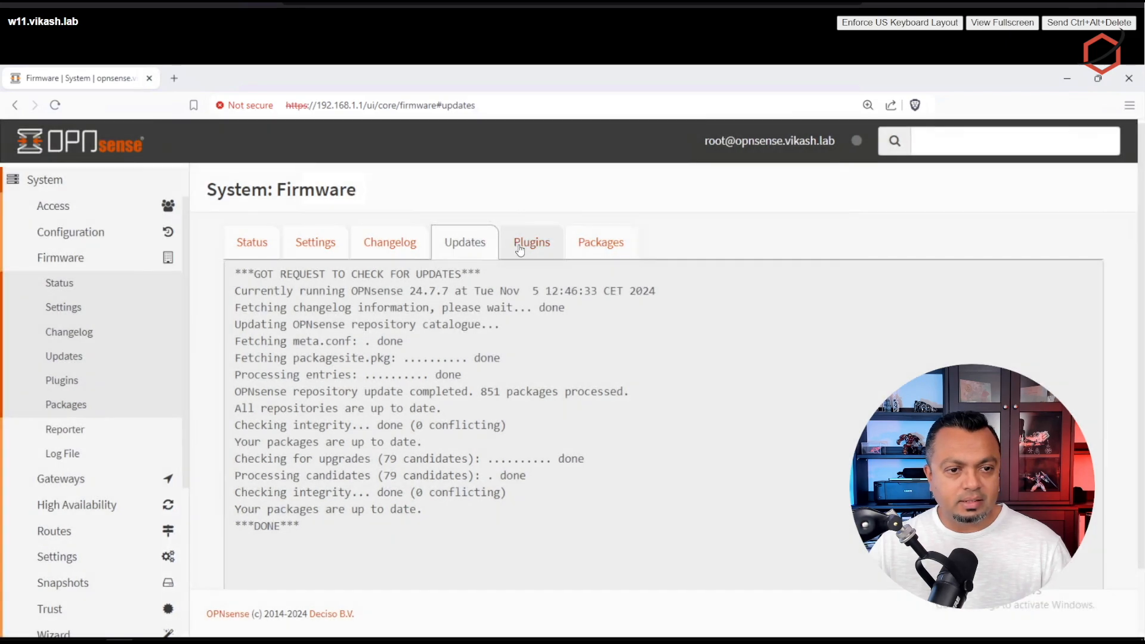
pyautogui.click(520, 250)
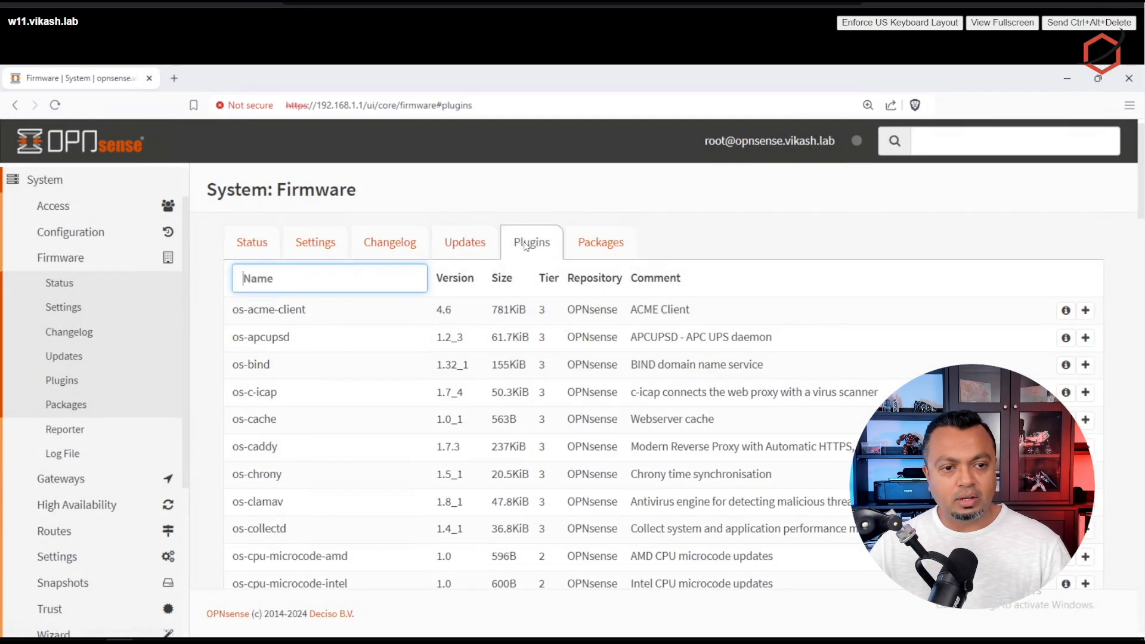
# Step: Filter the plugin list by 'vm' and install os-vmware 1.5_1 with open-vm-tools
pyautogui.write('vm')
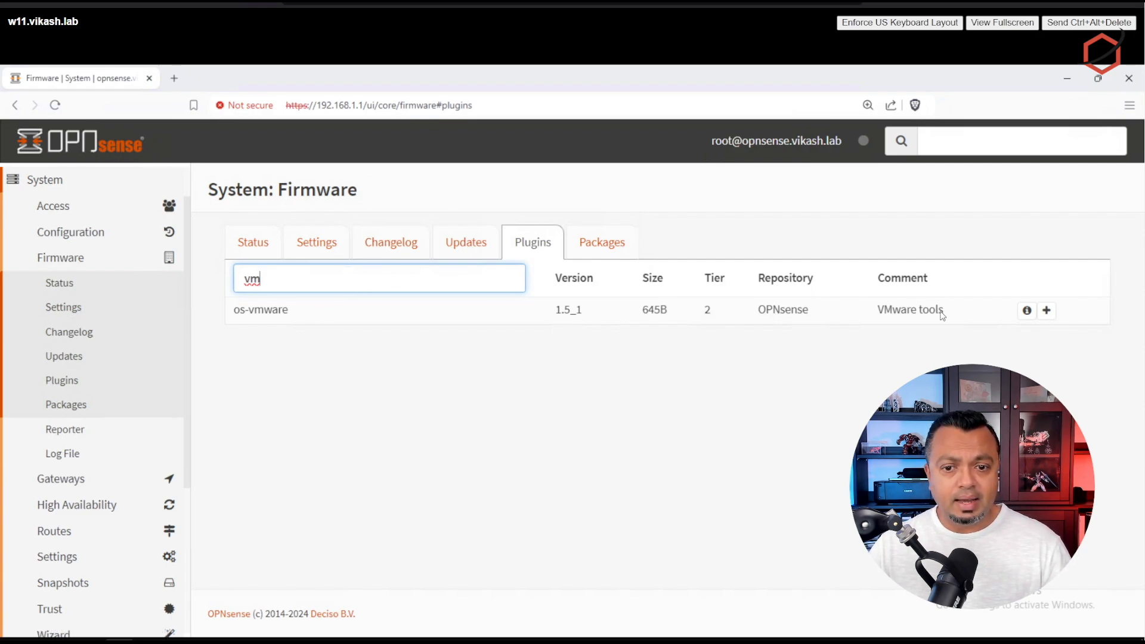
pyautogui.click(1047, 312)
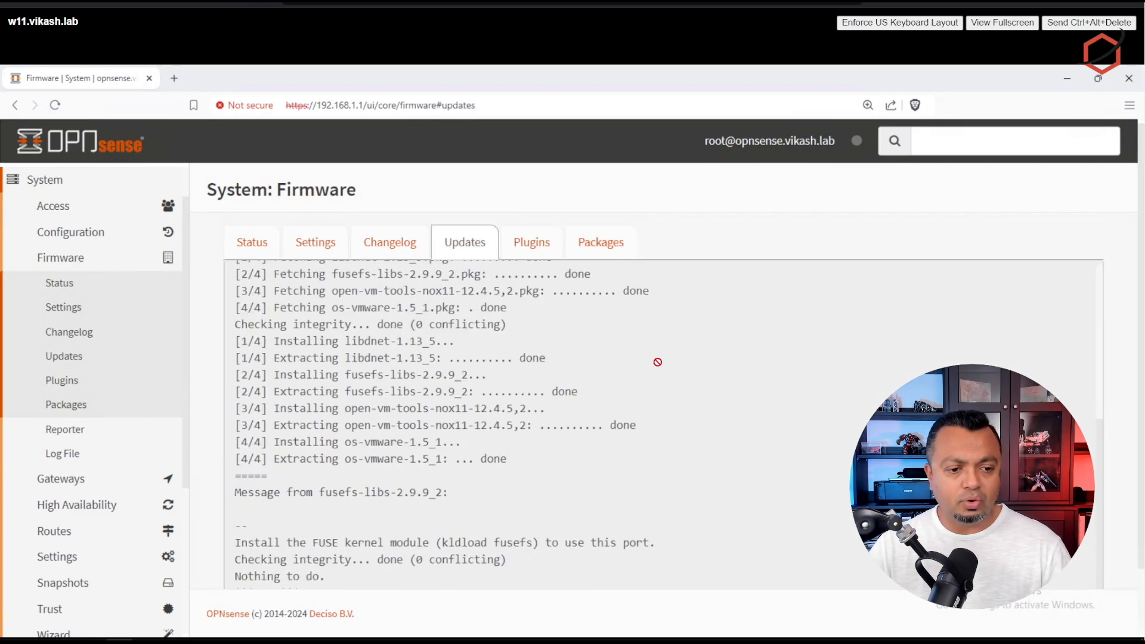
pyautogui.click(685, 416)
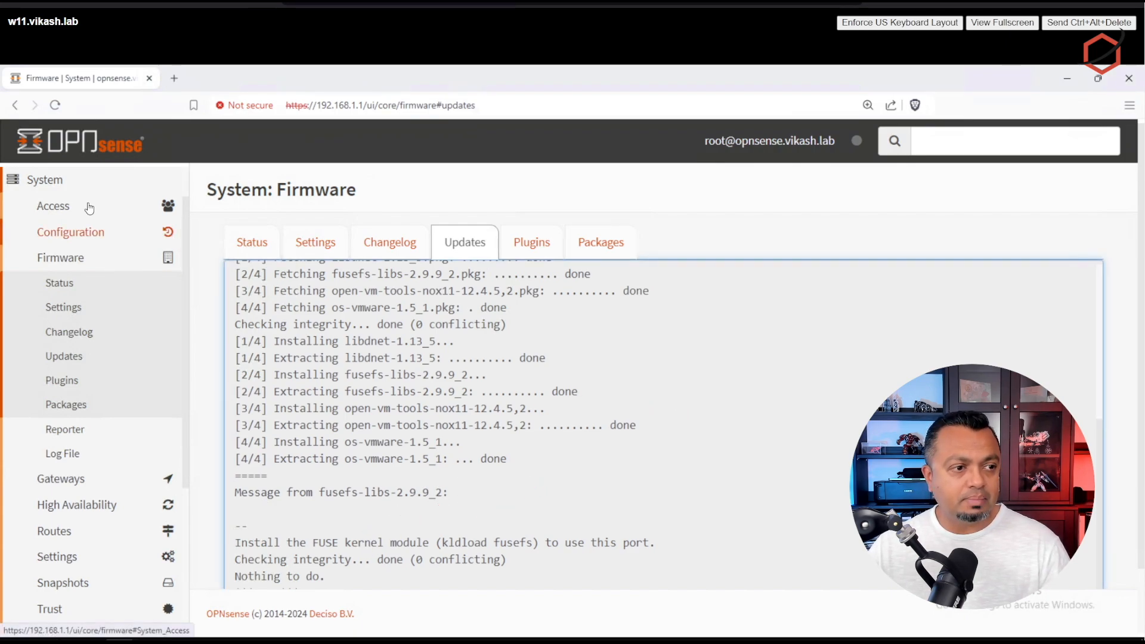
pyautogui.scroll(-4, 89, 273)
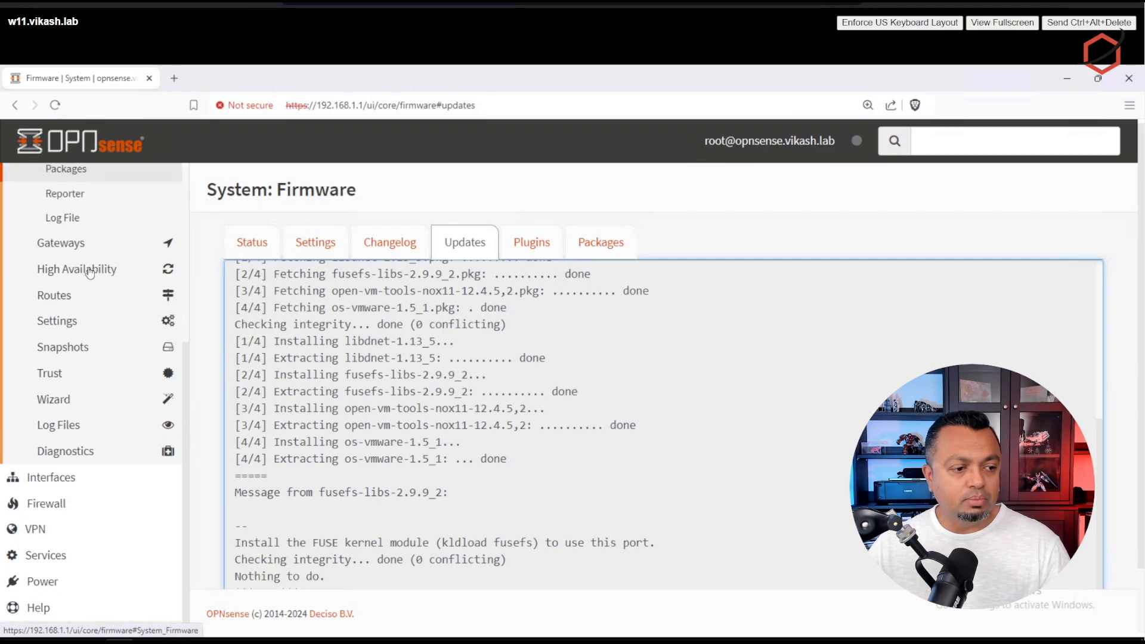
# Step: Reboot the firewall from Power > Reboot, confirming with Yes
pyautogui.click(49, 587)
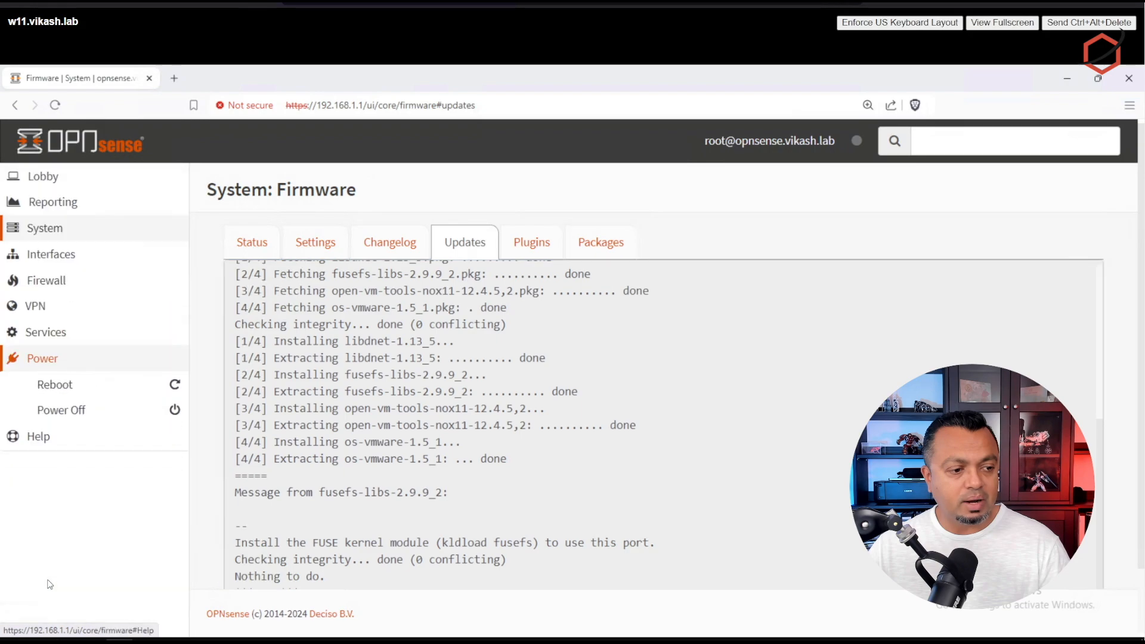
pyautogui.click(65, 386)
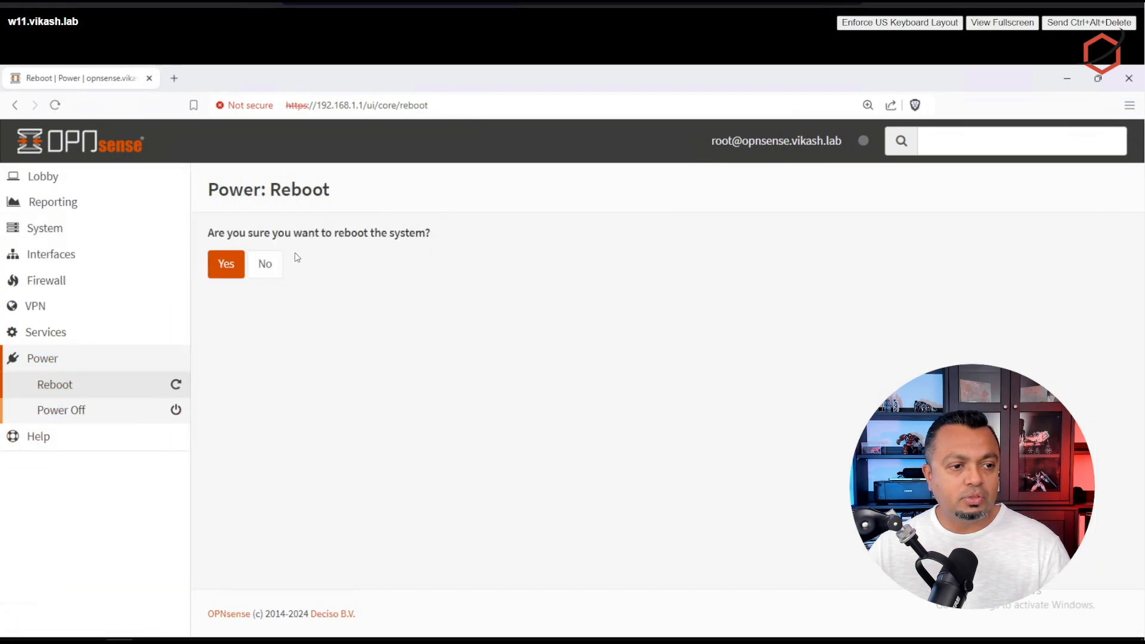
pyautogui.click(228, 268)
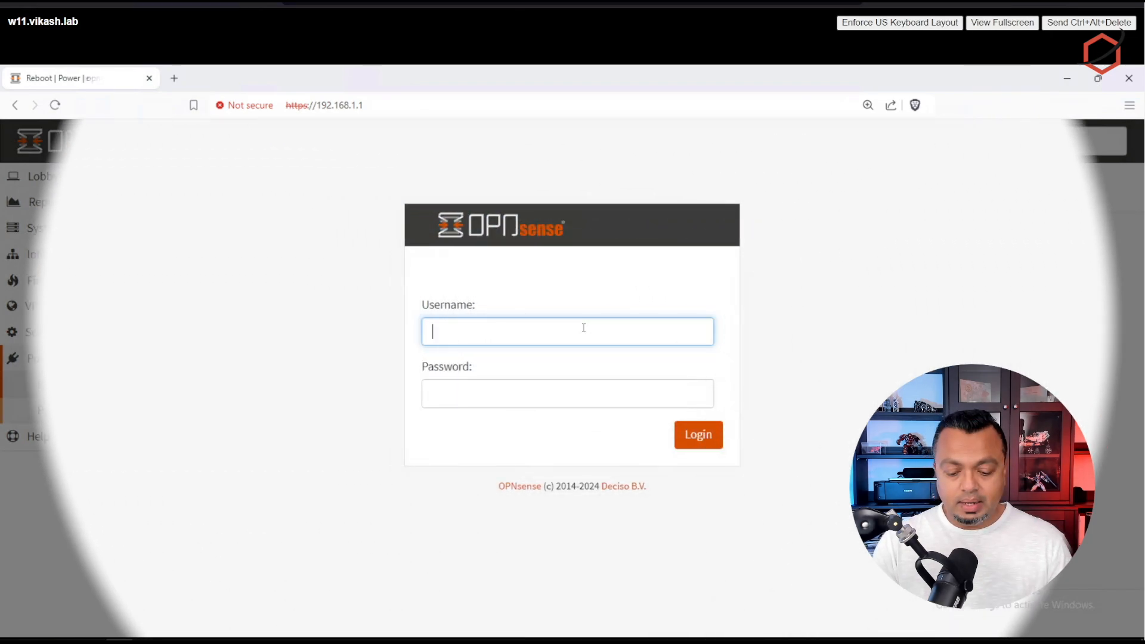
# Step: Log in as root with the admin password and scroll the Lobby dashboard's services and traffic widgets
pyautogui.write('r')
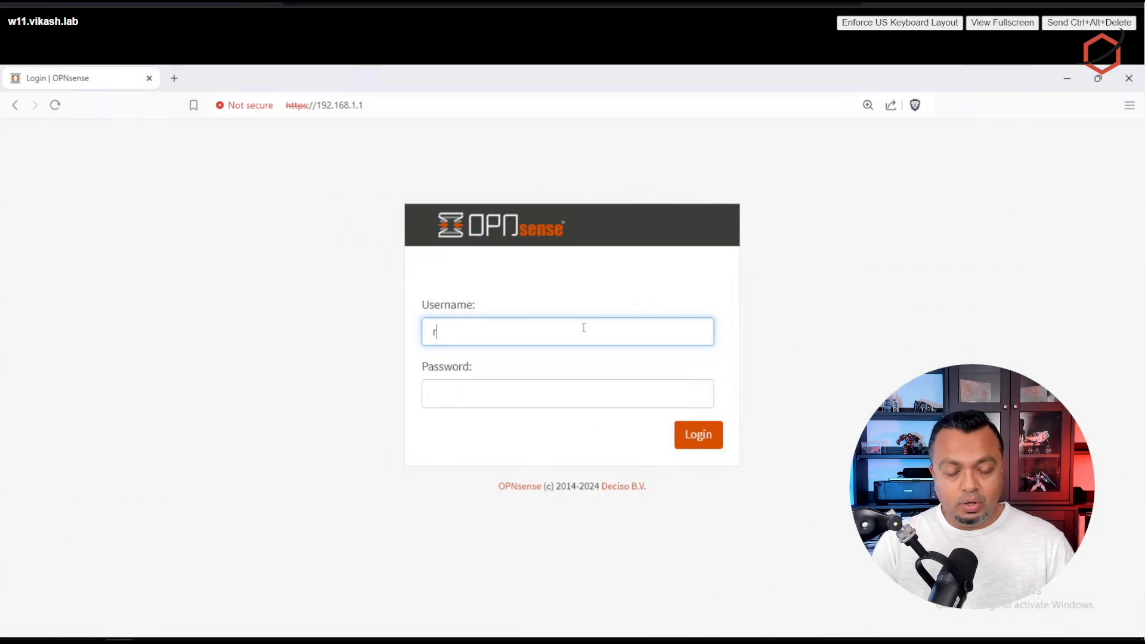
pyautogui.write('oot')
pyautogui.press('Tab')
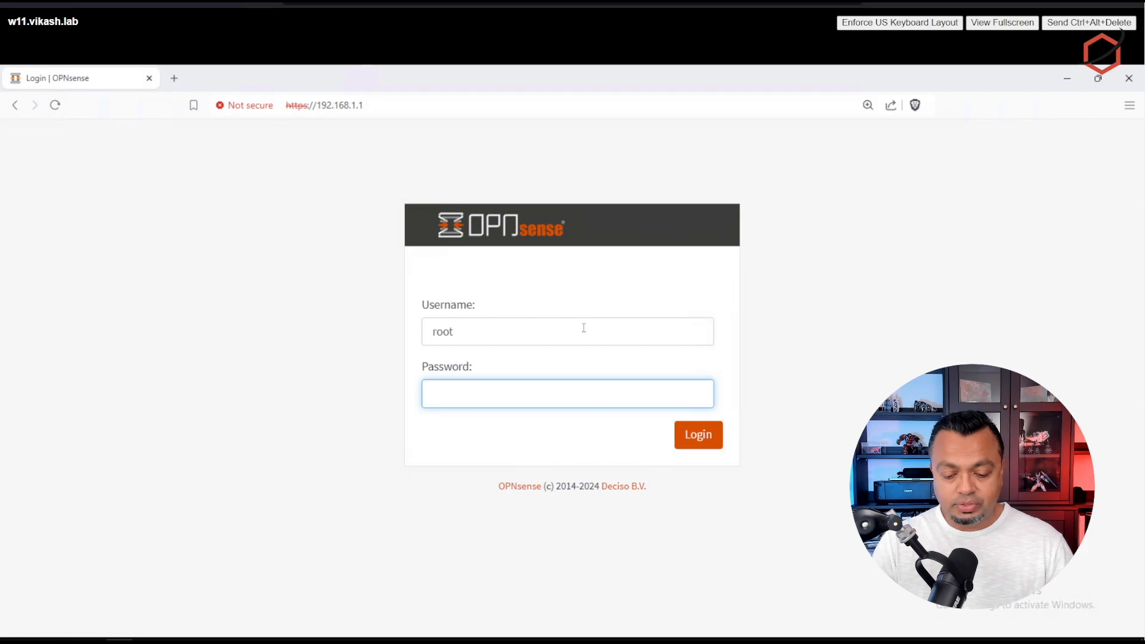
pyautogui.write('opnsense')
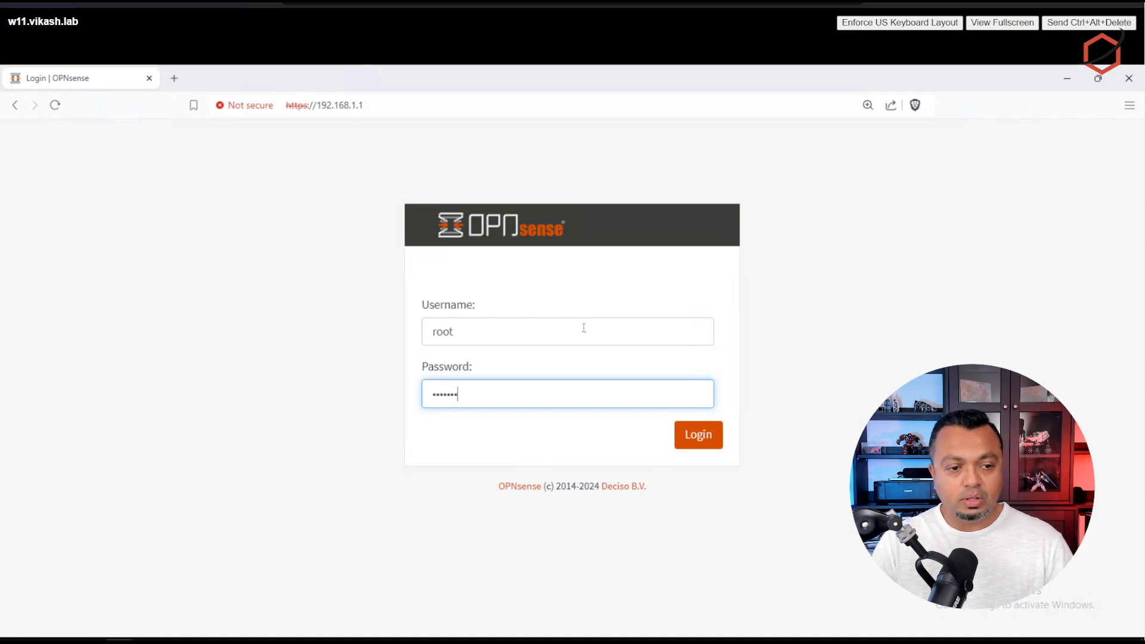
pyautogui.press('Return')
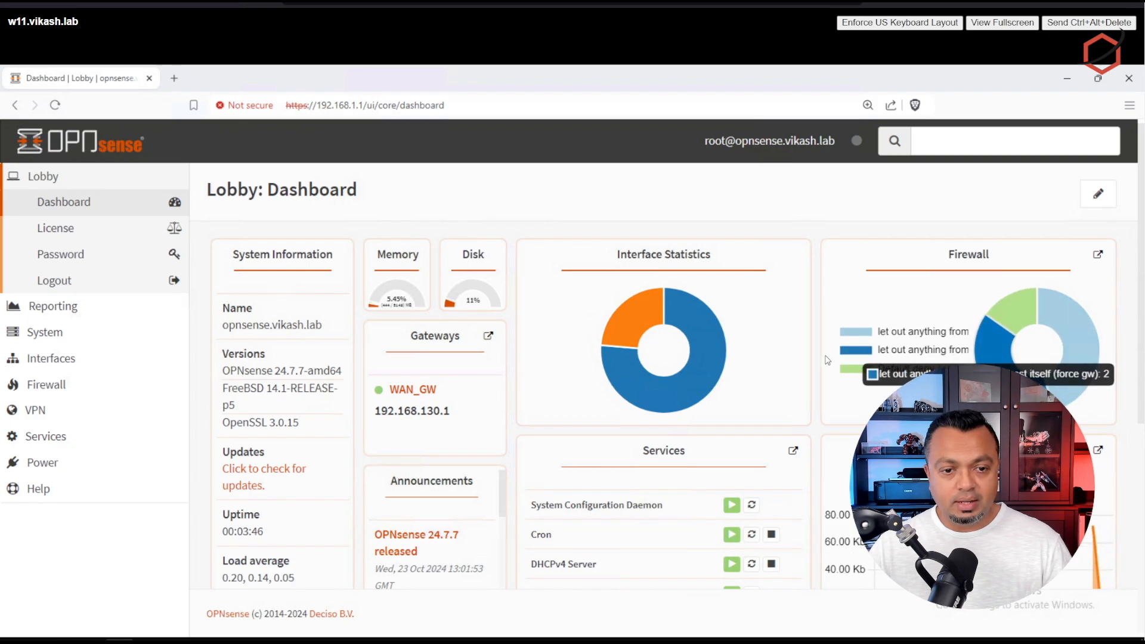
pyautogui.scroll(-5, 817, 360)
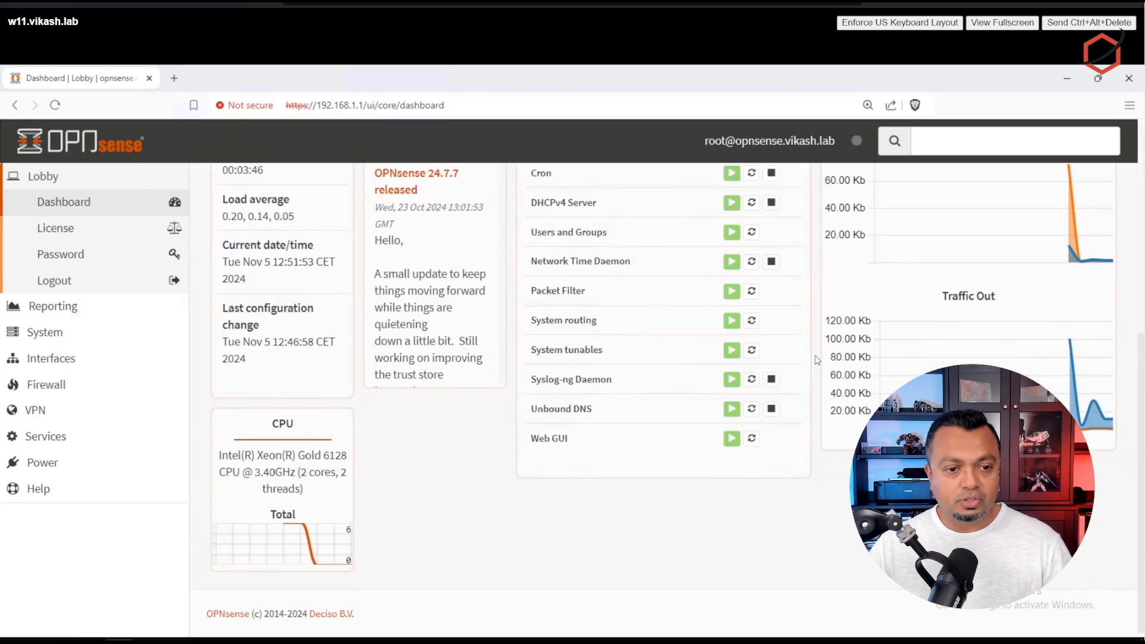